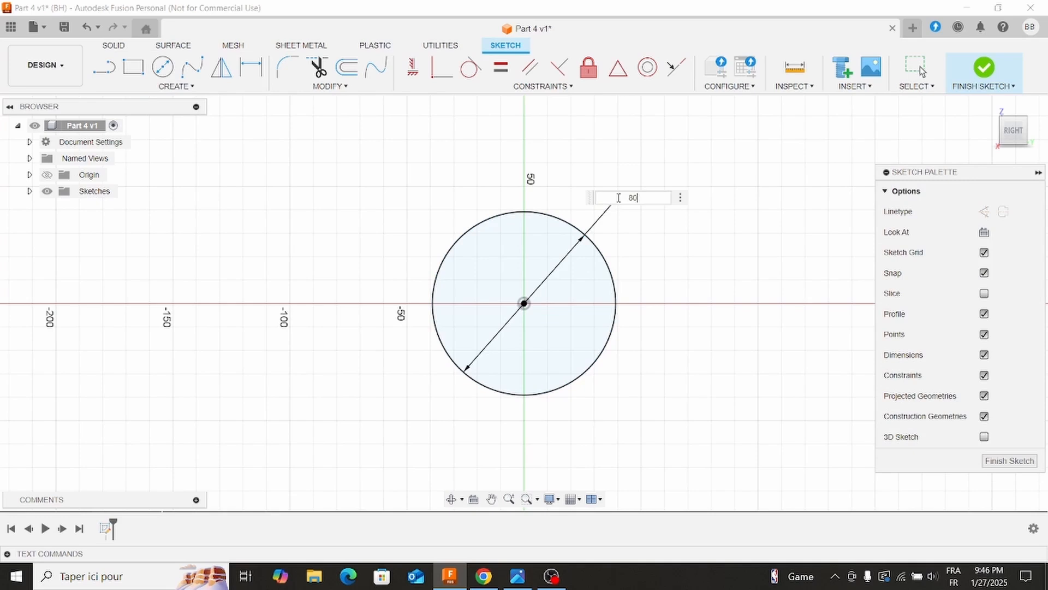
Set the circle's diameter to 80 mm and extrude the circular profile 75 mm as a new body.
key(Return)
click(112, 48)
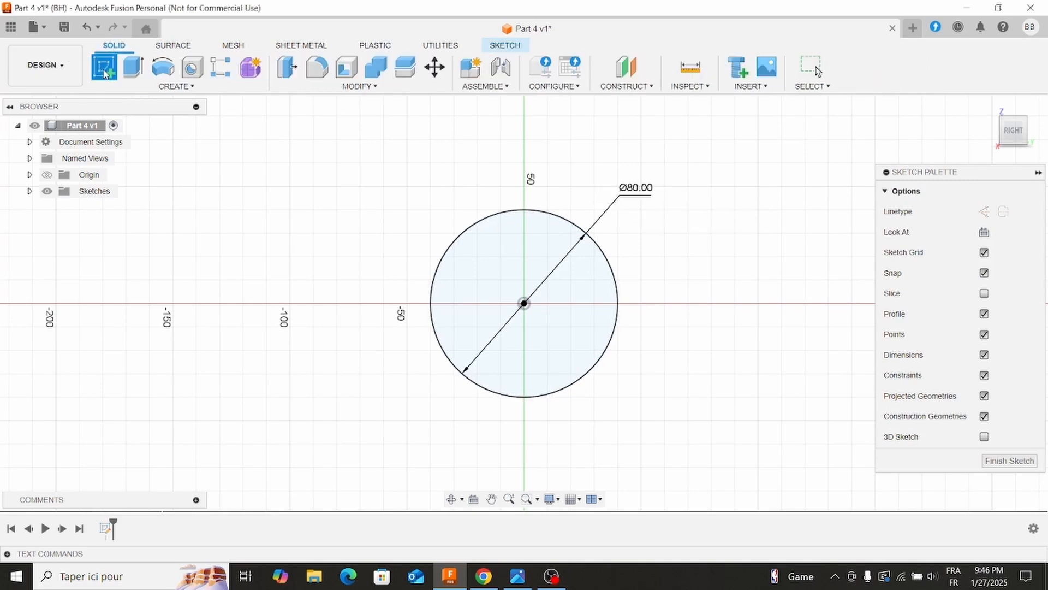
click(133, 69)
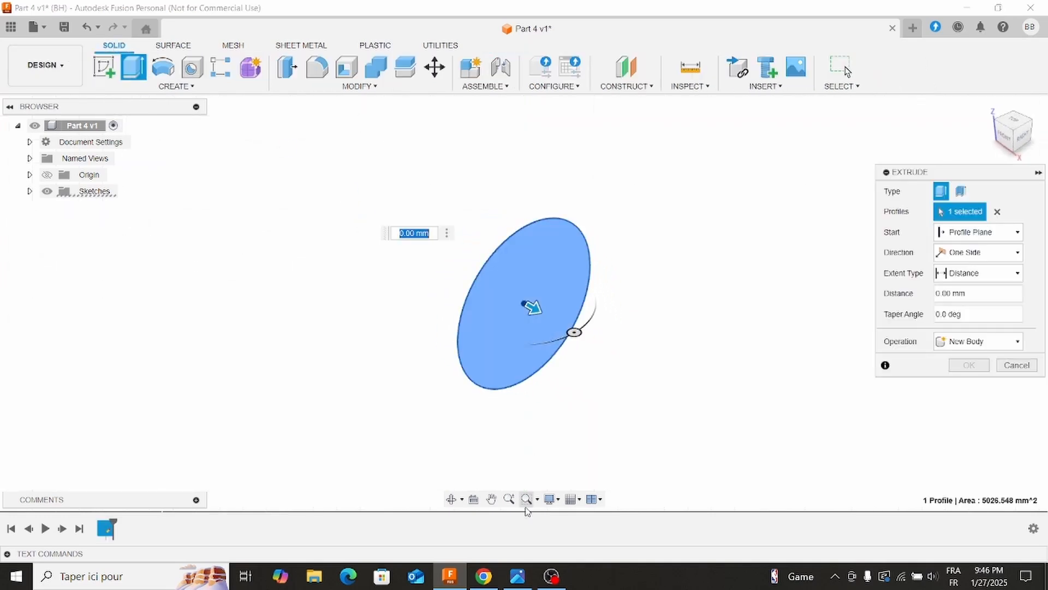
click(520, 578)
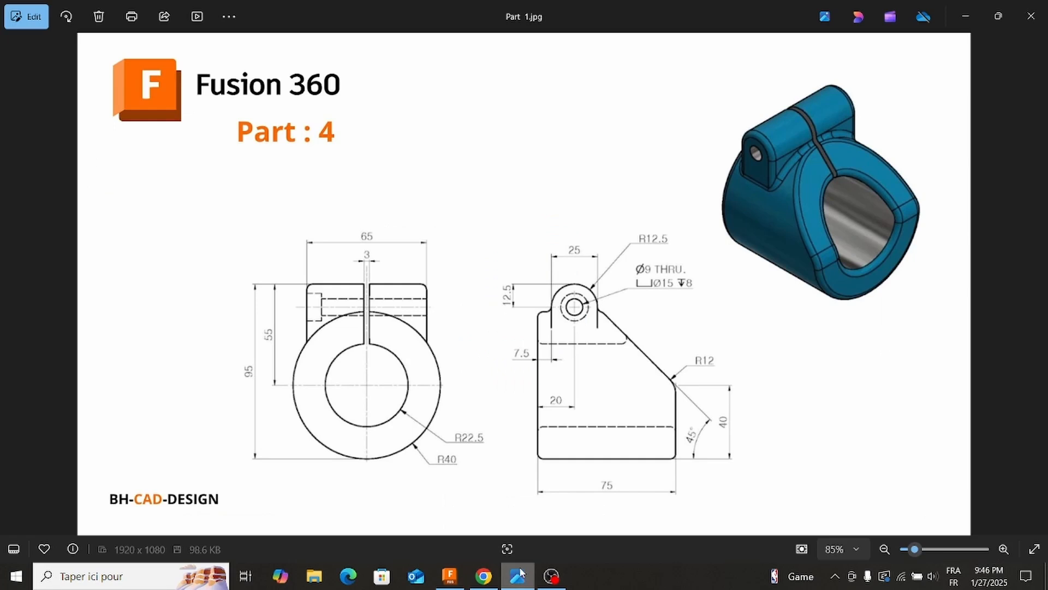
click(520, 575)
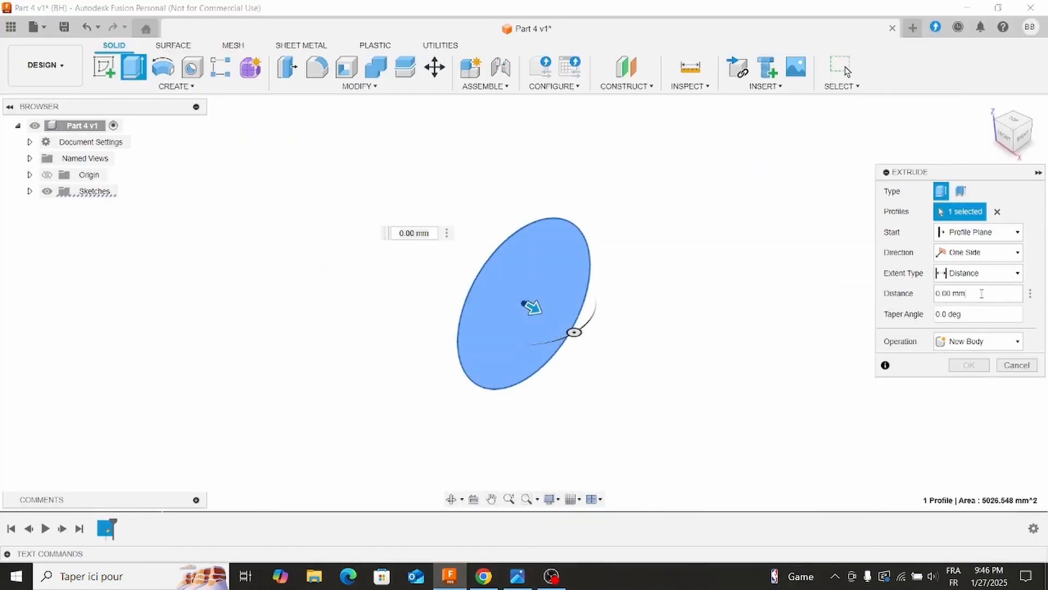
key(Return)
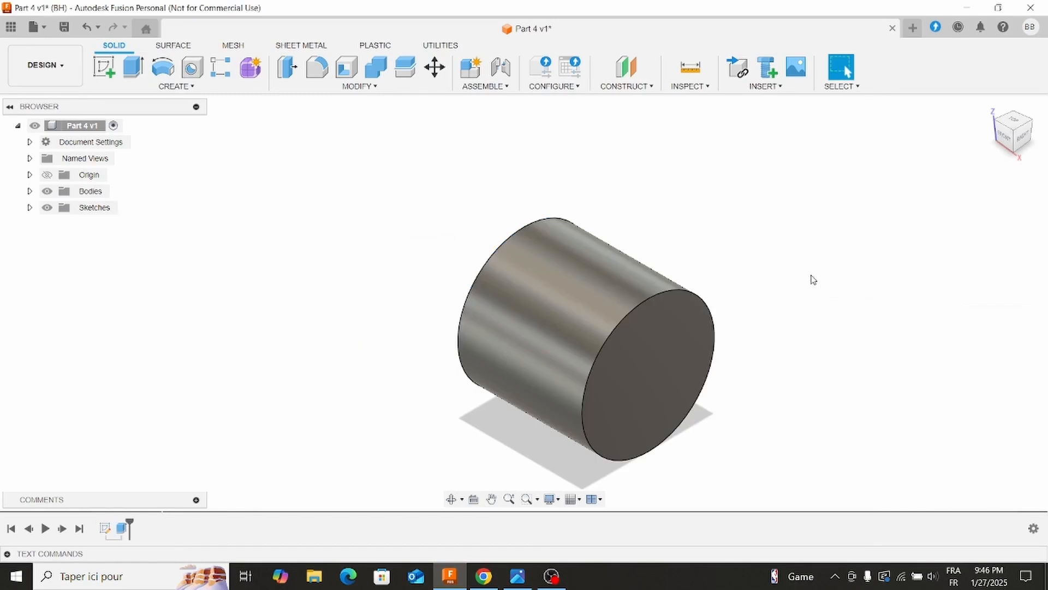
Start a new sketch on the front origin plane that runs along the cylinder's axis.
shift+middle_drag(460, 279, 208, 213)
click(104, 67)
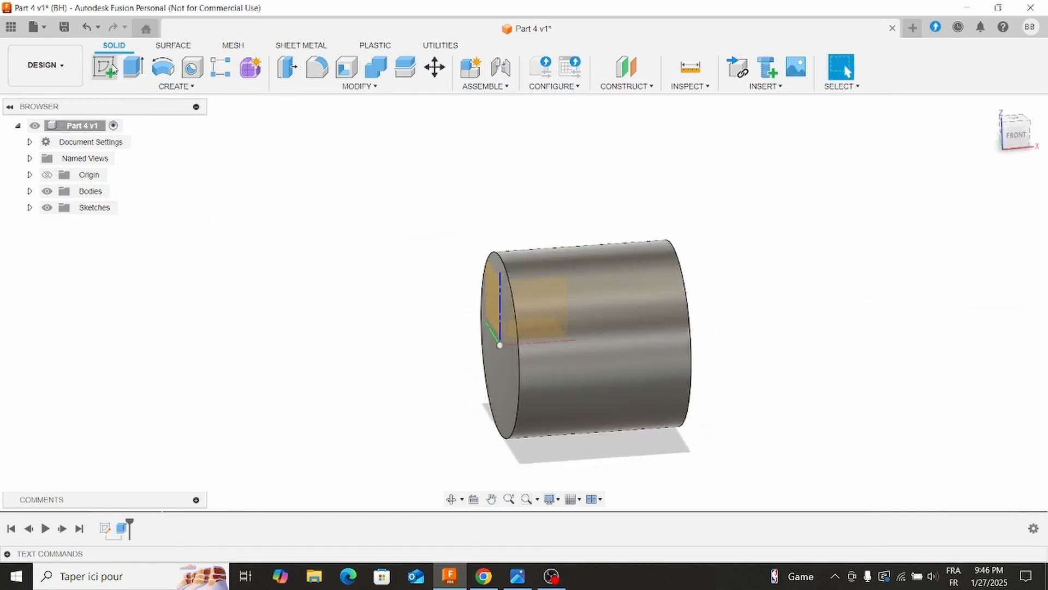
click(559, 311)
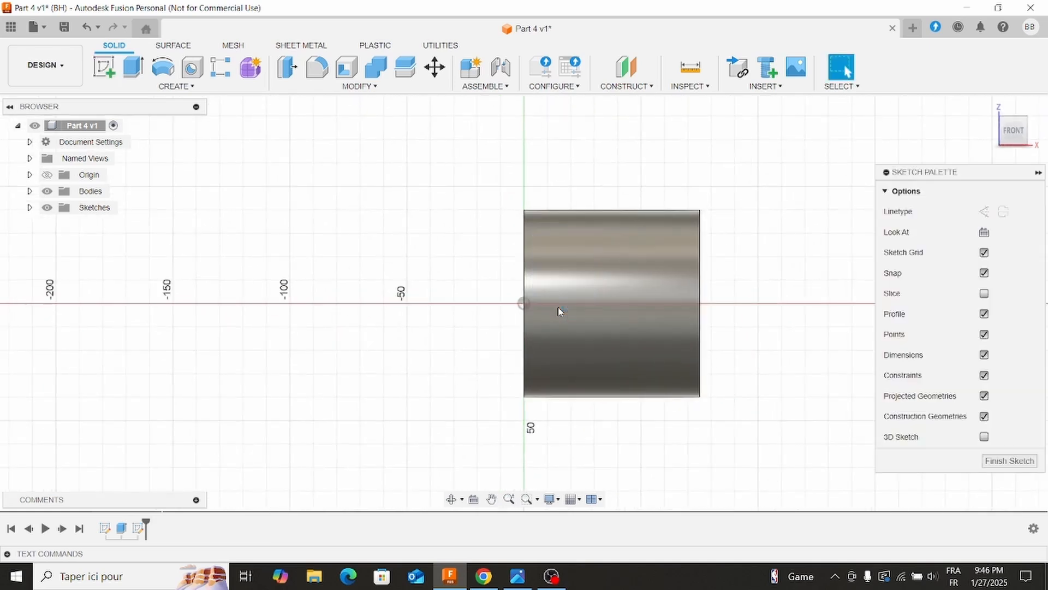
Sketch an open U from three lines, about 18 mm wide and 17 mm high, straddling the cylinder's upper edge near its origin end.
click(518, 576)
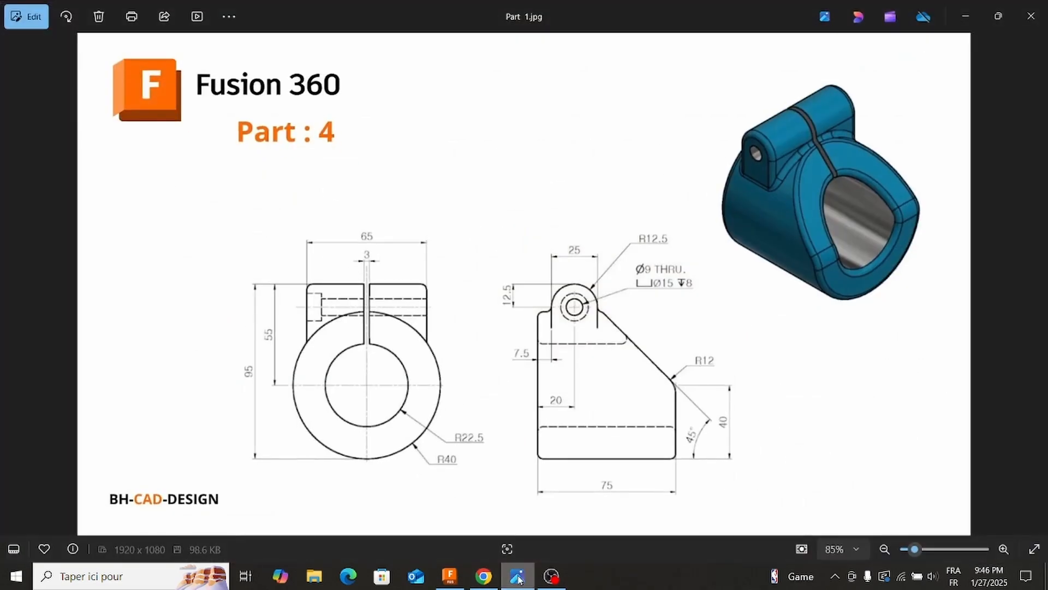
click(517, 576)
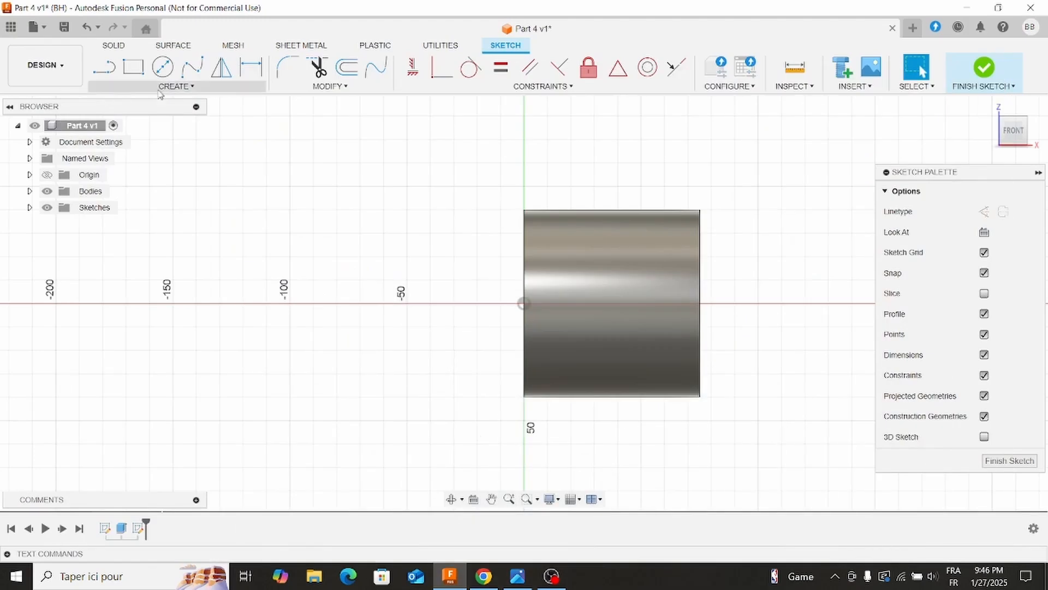
click(103, 67)
scroll(551, 198, up, 2)
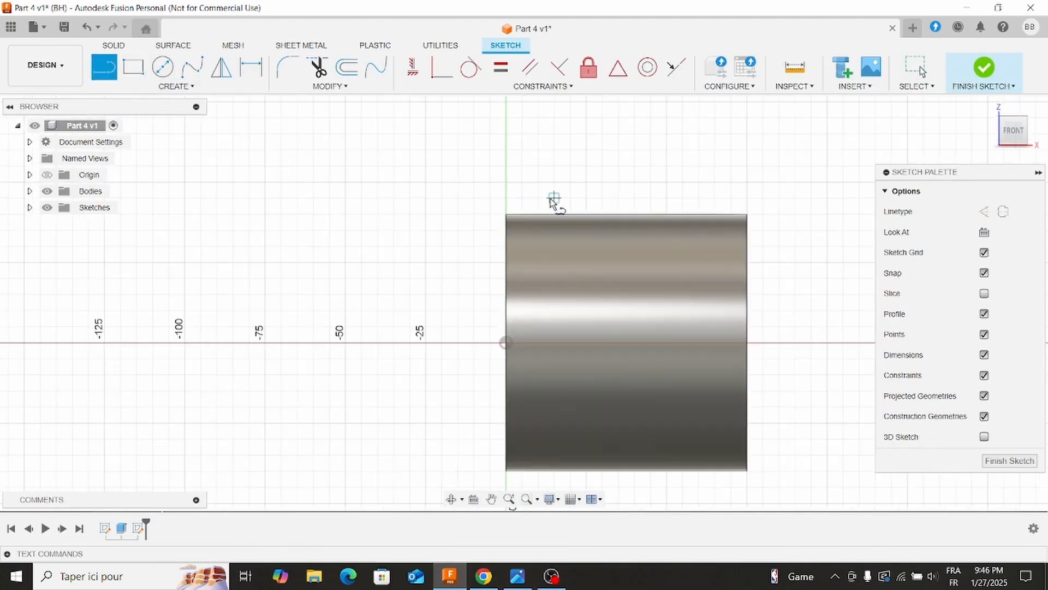
click(528, 244)
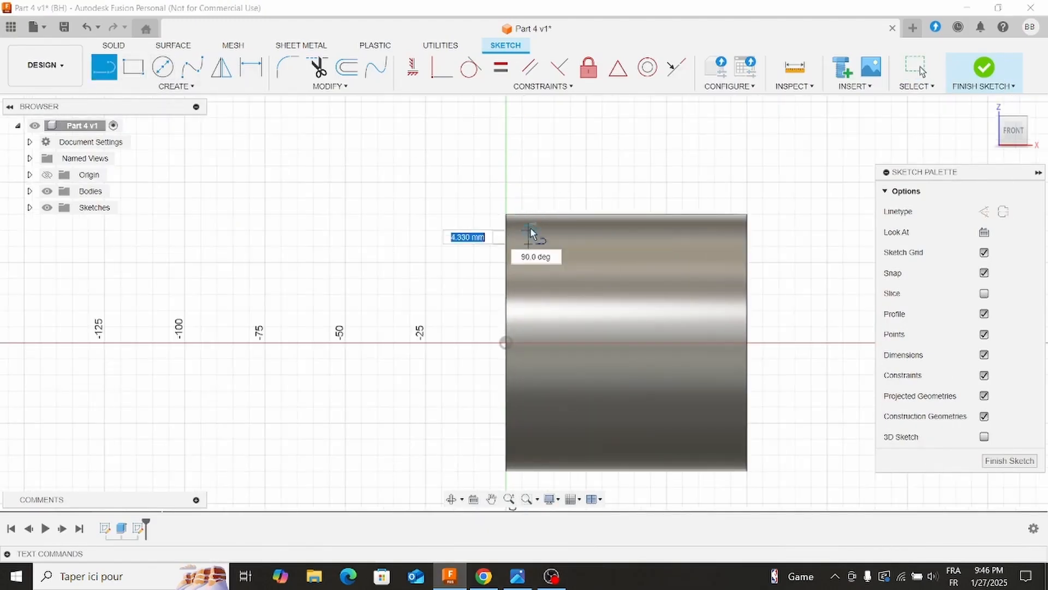
click(584, 244)
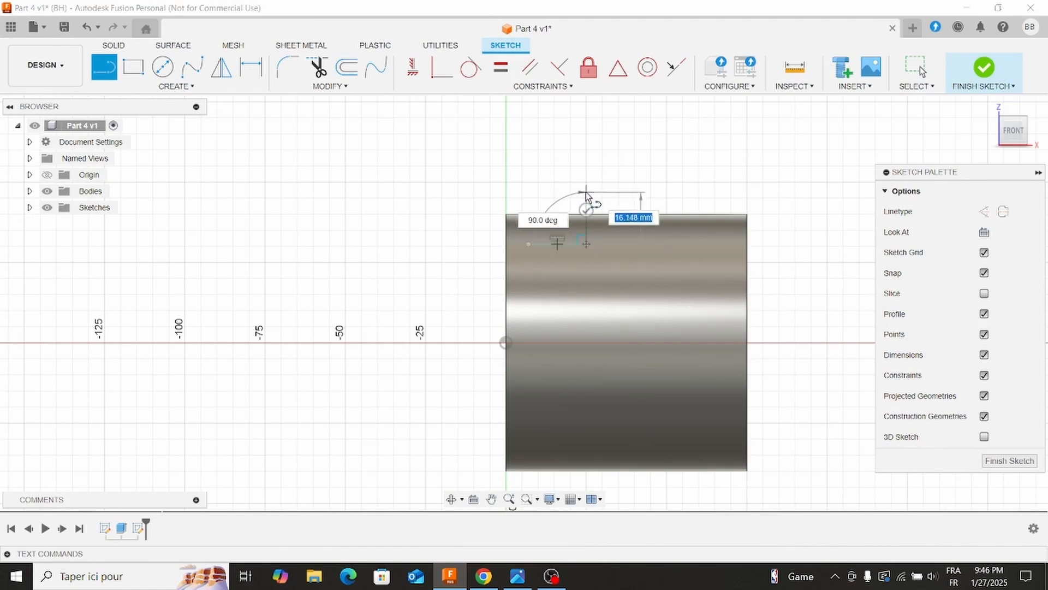
click(585, 190)
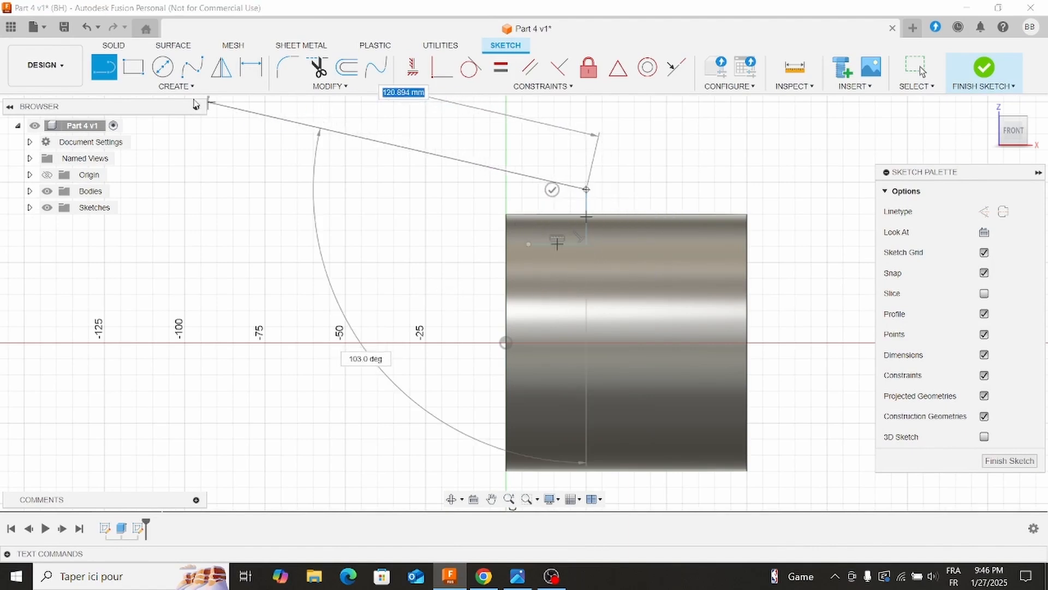
key(Escape)
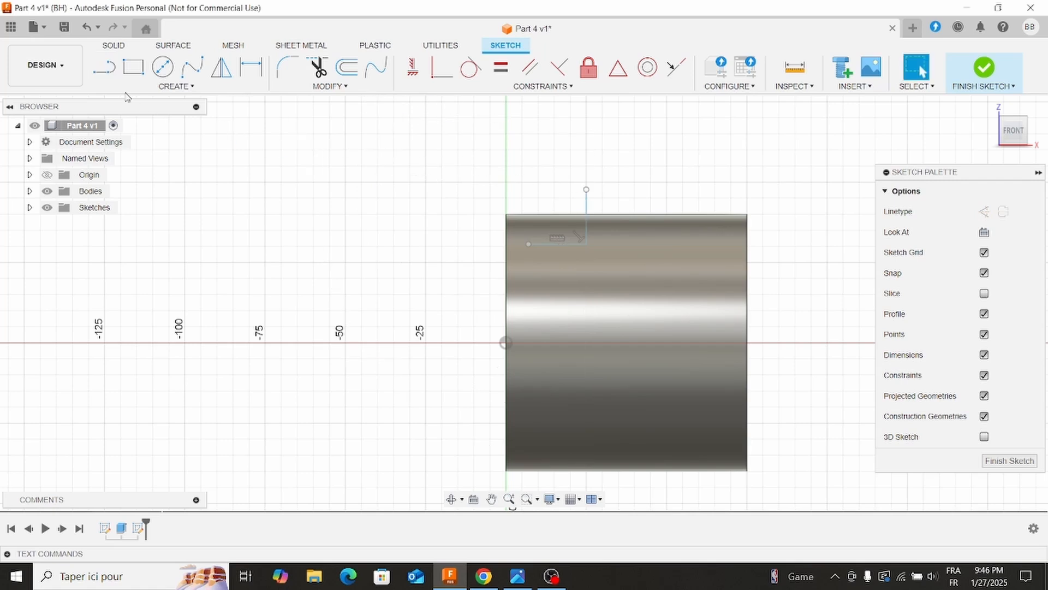
click(529, 243)
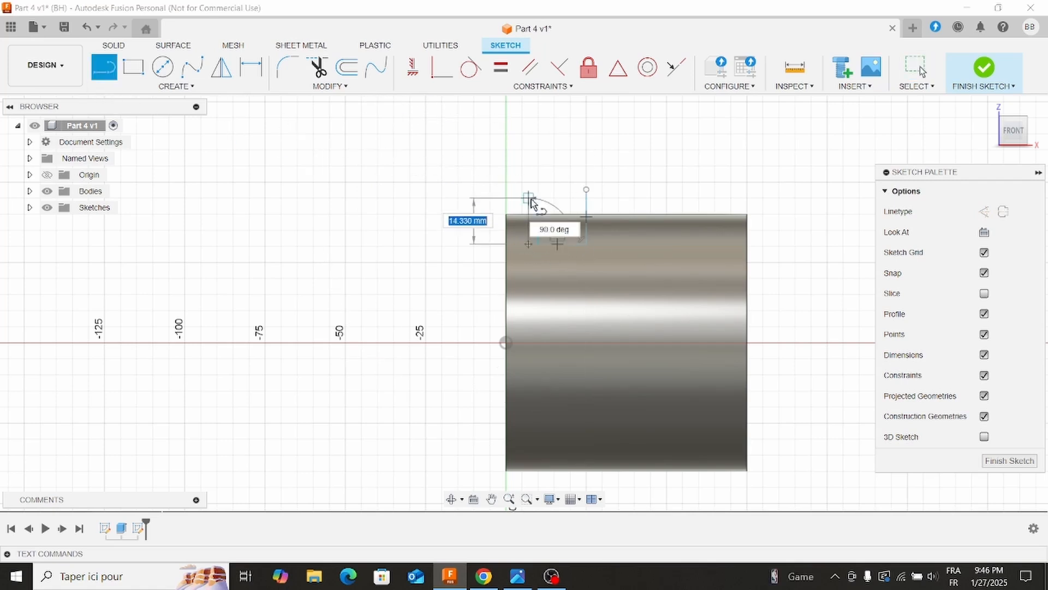
click(528, 190)
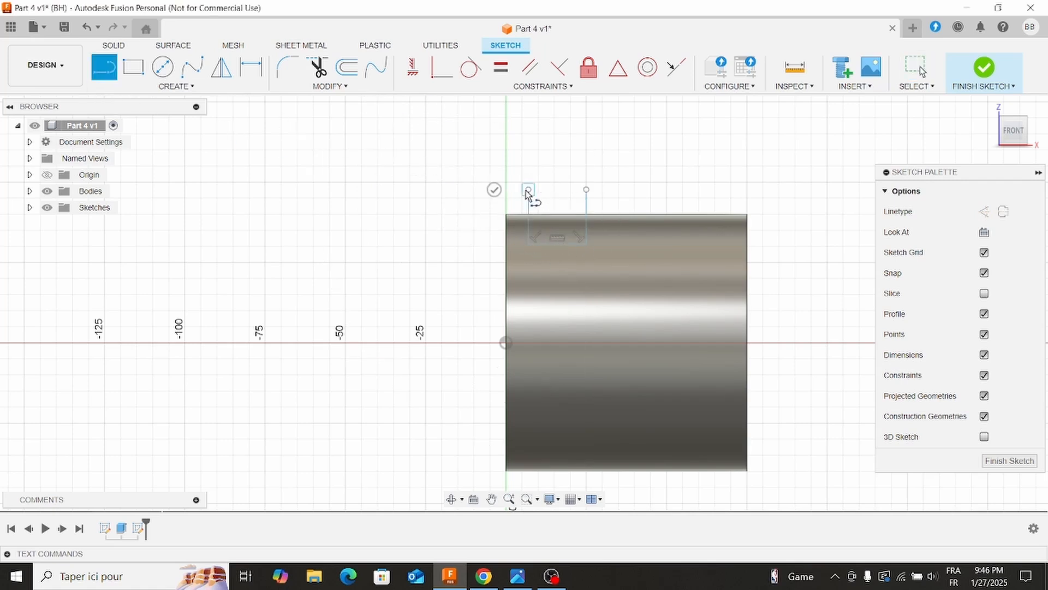
Close the open top of the U profile with a tangent arc between the two vertical lines' upper endpoints.
click(183, 86)
mouse_move(184, 143)
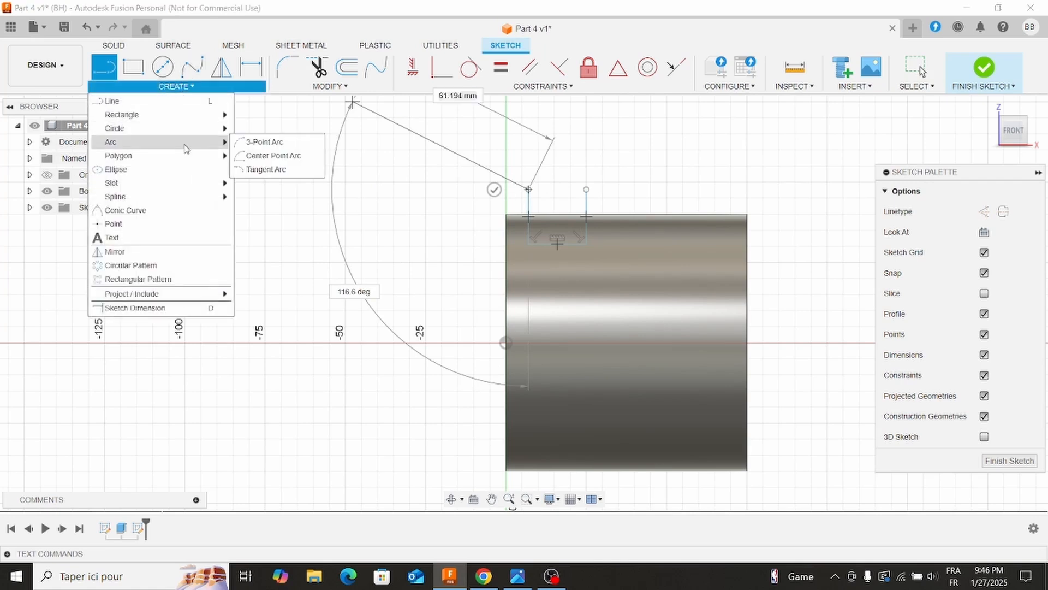
click(266, 169)
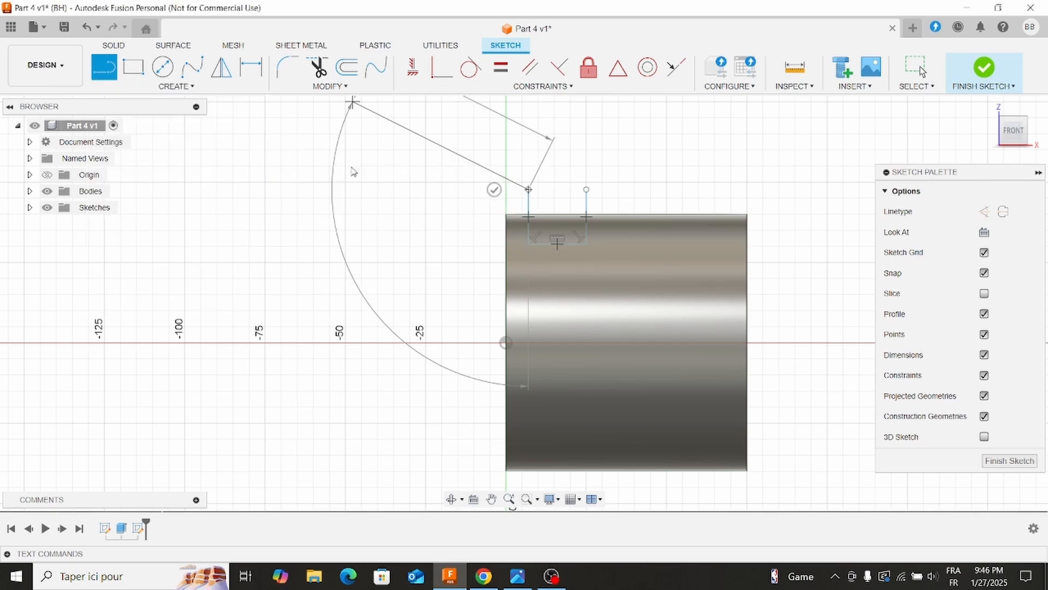
click(529, 189)
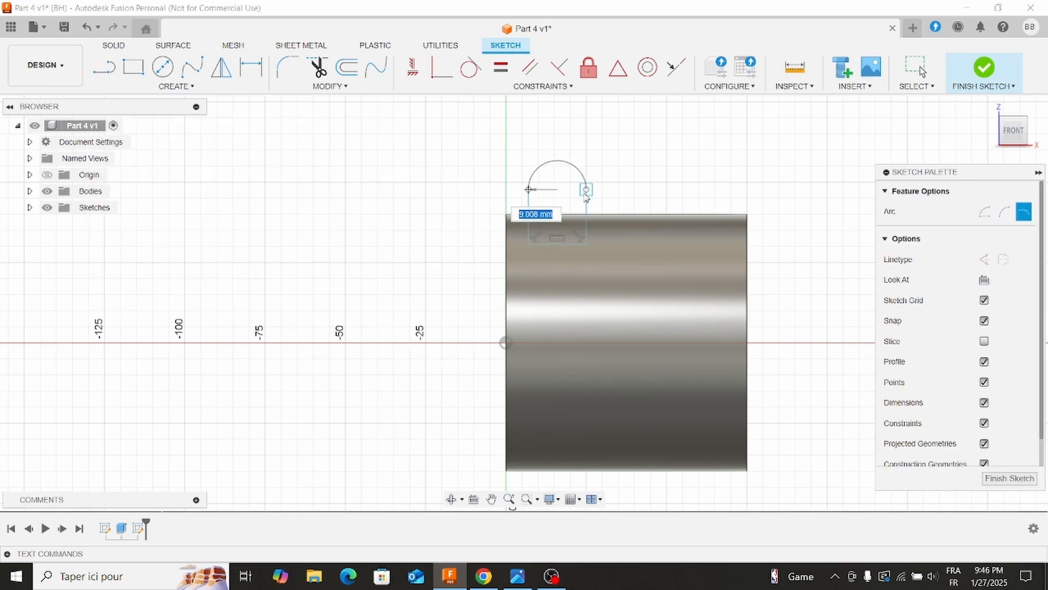
click(586, 189)
key(Escape)
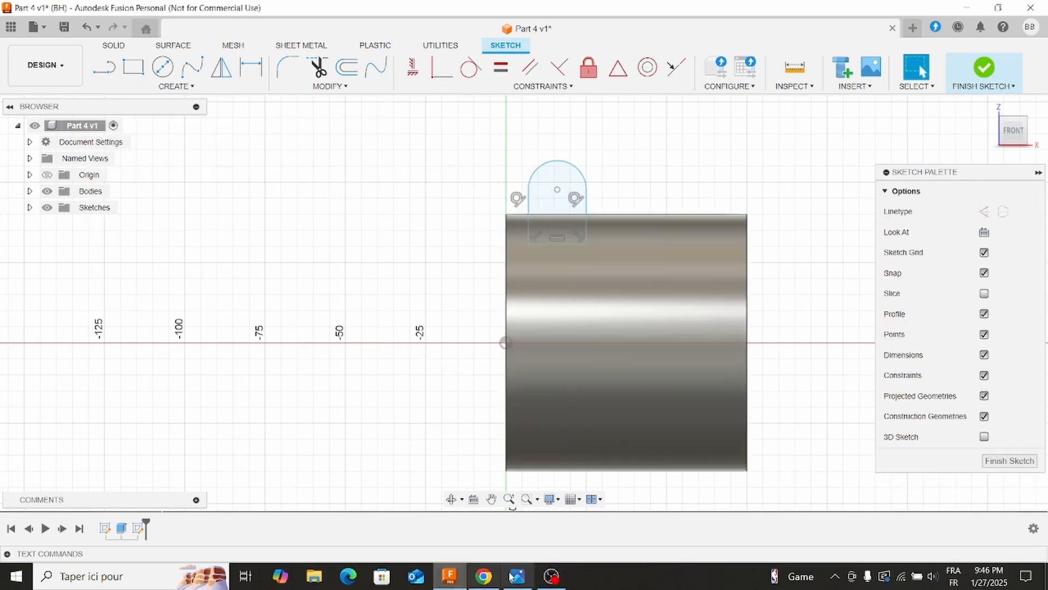
Dimension the distance between the lug profile's two vertical lines as 25 mm, following the reference drawing.
click(518, 576)
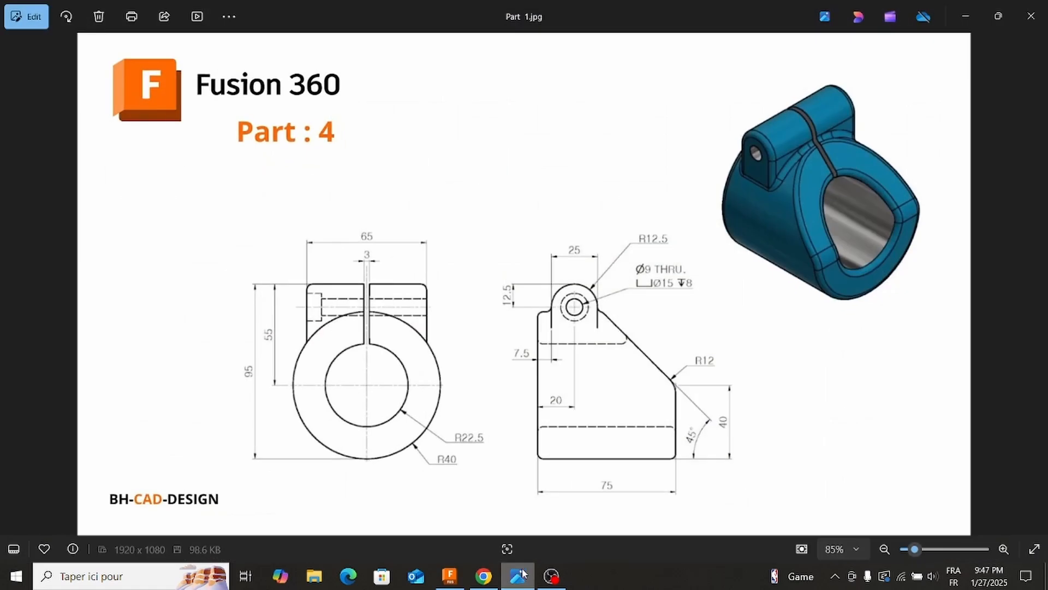
click(518, 576)
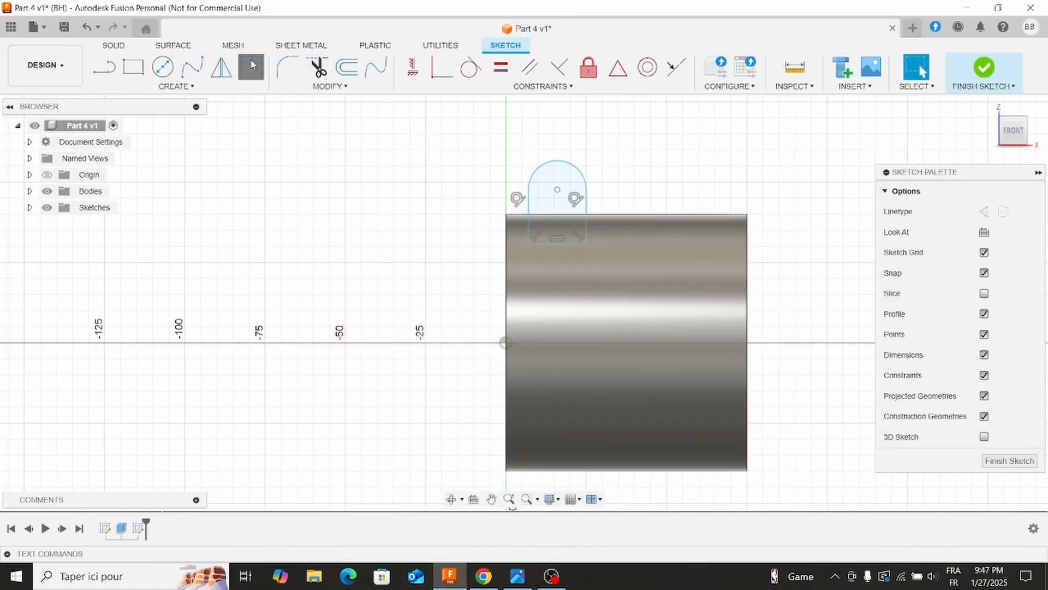
click(578, 175)
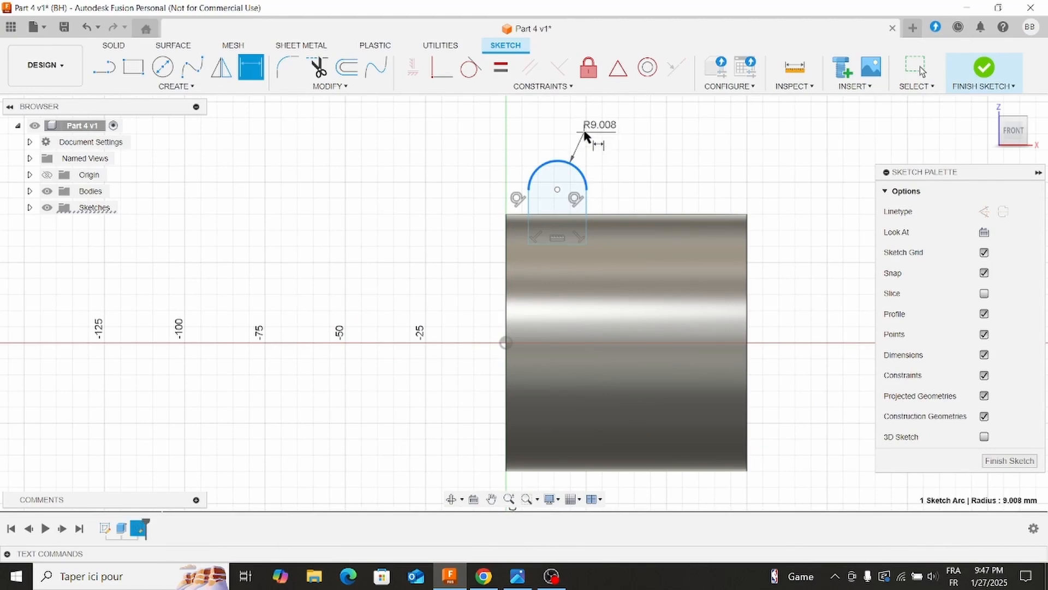
key(Escape)
click(587, 221)
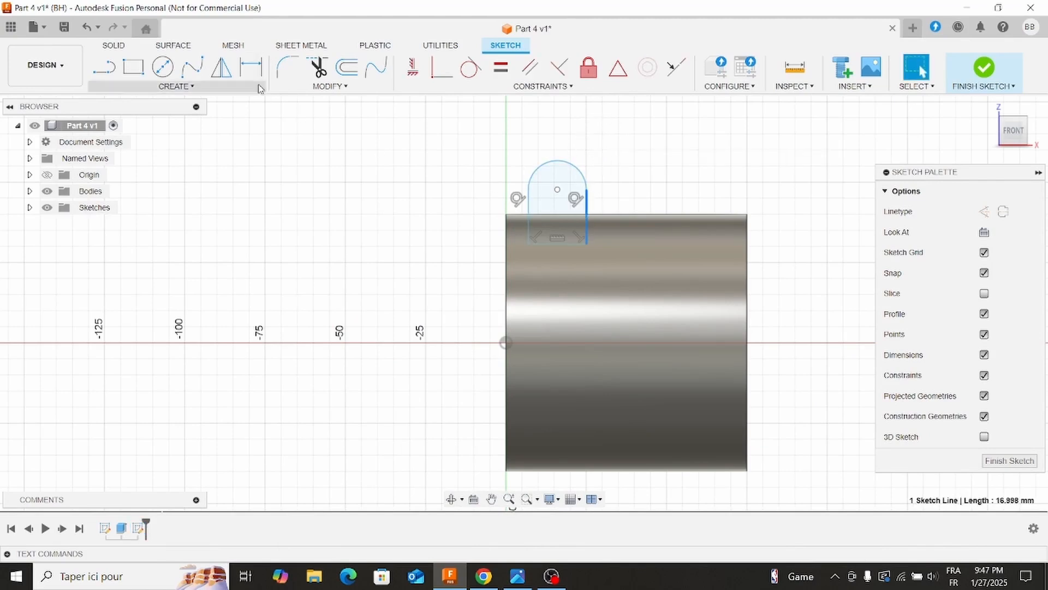
key(d)
click(531, 225)
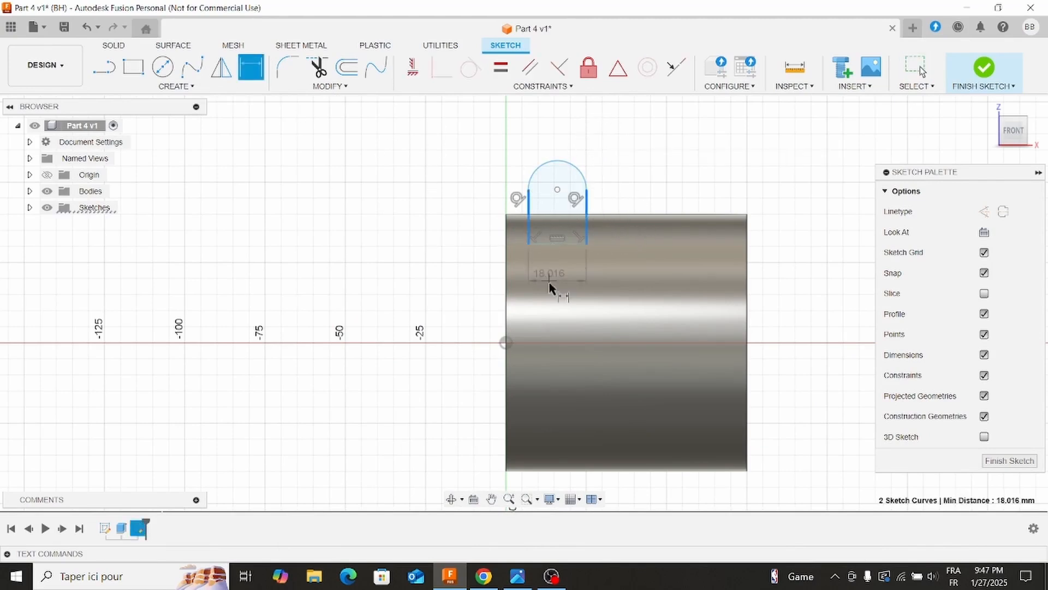
click(556, 299)
text(25)
key(Return)
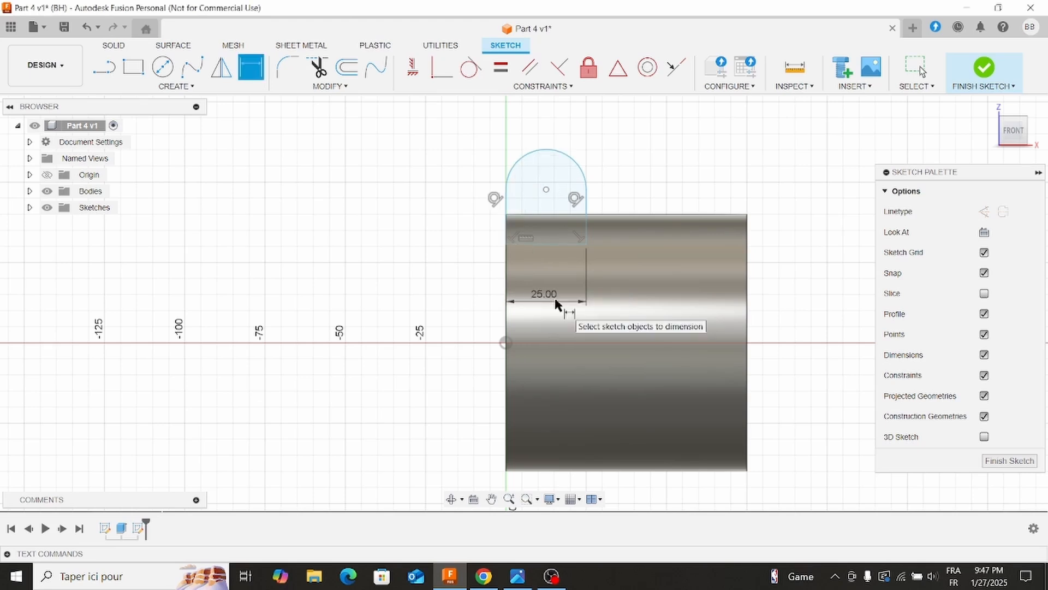
Dimension the arc's centre 20 mm horizontally from the cylinder's end edge at the origin, following the reference drawing.
click(516, 576)
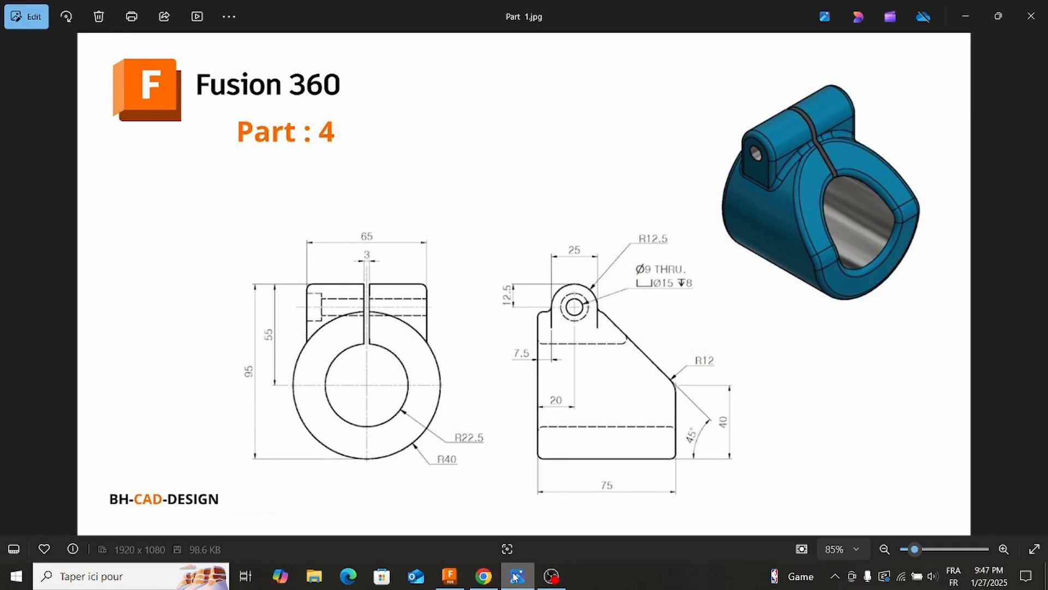
click(515, 576)
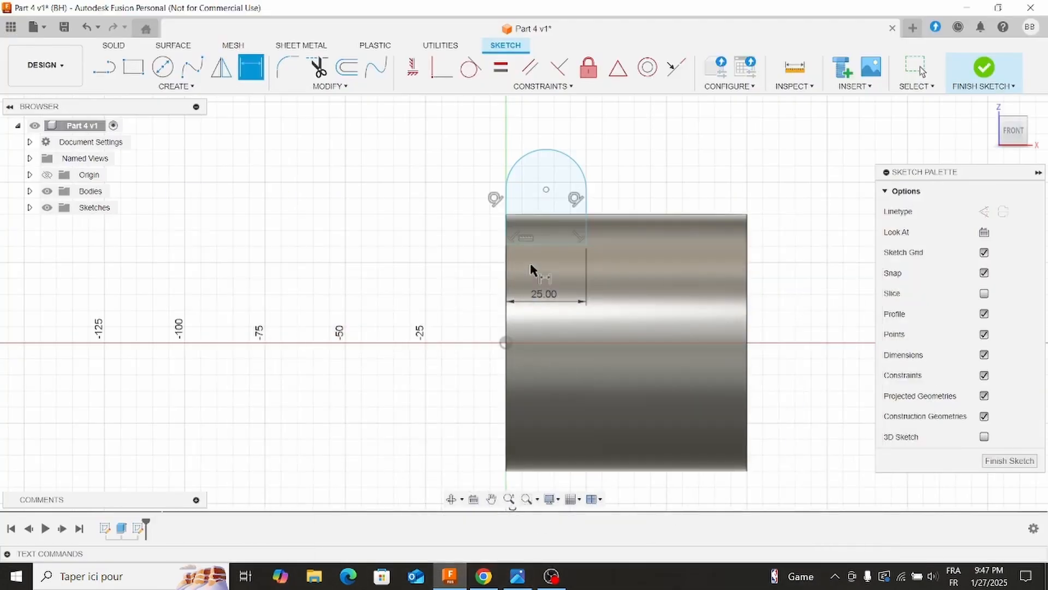
click(546, 189)
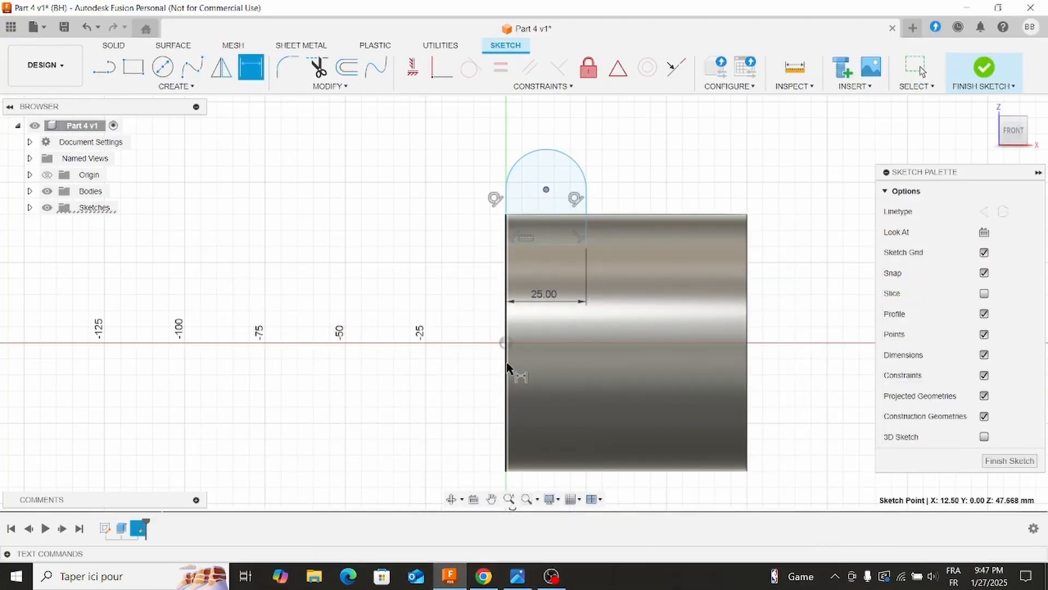
click(506, 362)
click(535, 382)
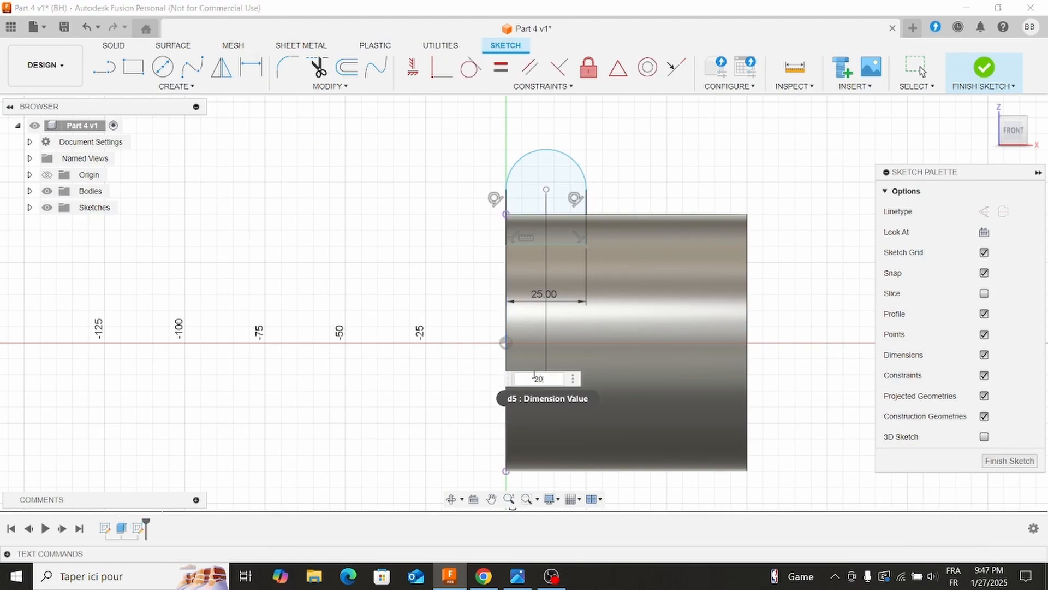
key(Return)
Dimension the vertical distance from the origin to the arc's centre as 55-12.5 mm, based on the reference drawing.
click(507, 571)
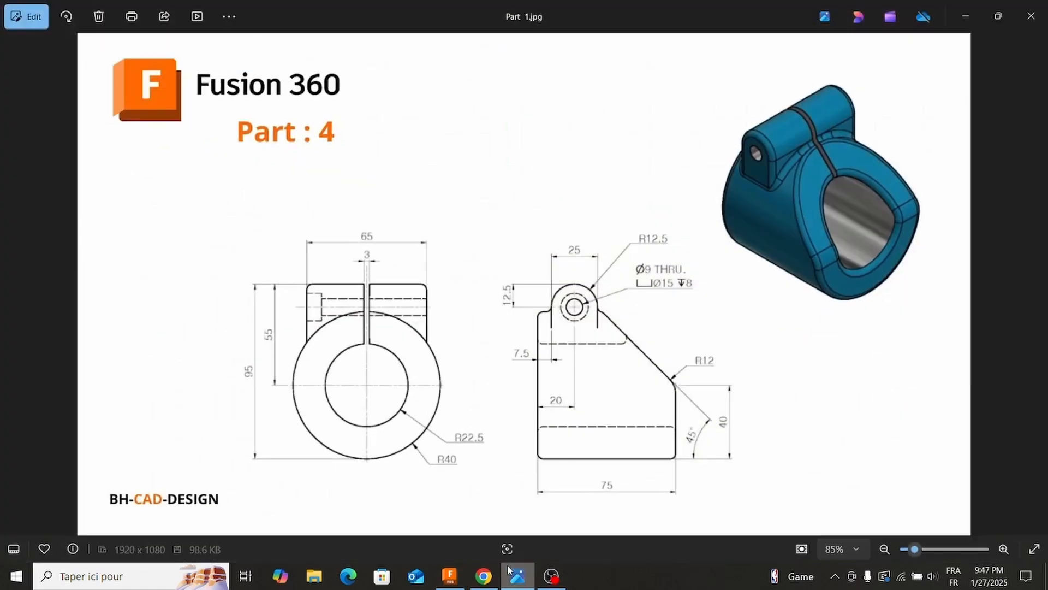
click(508, 570)
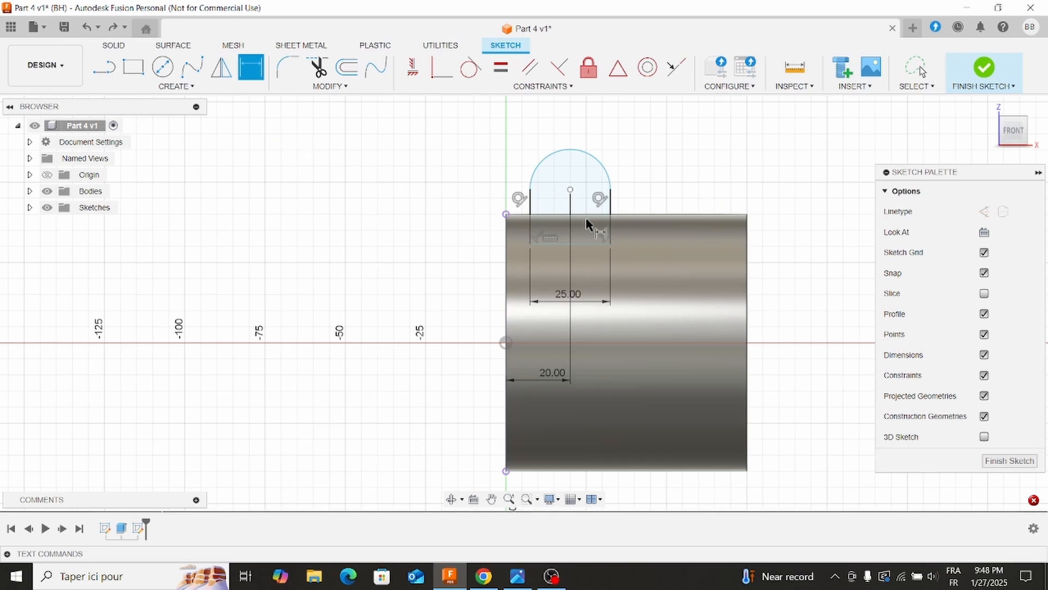
click(506, 343)
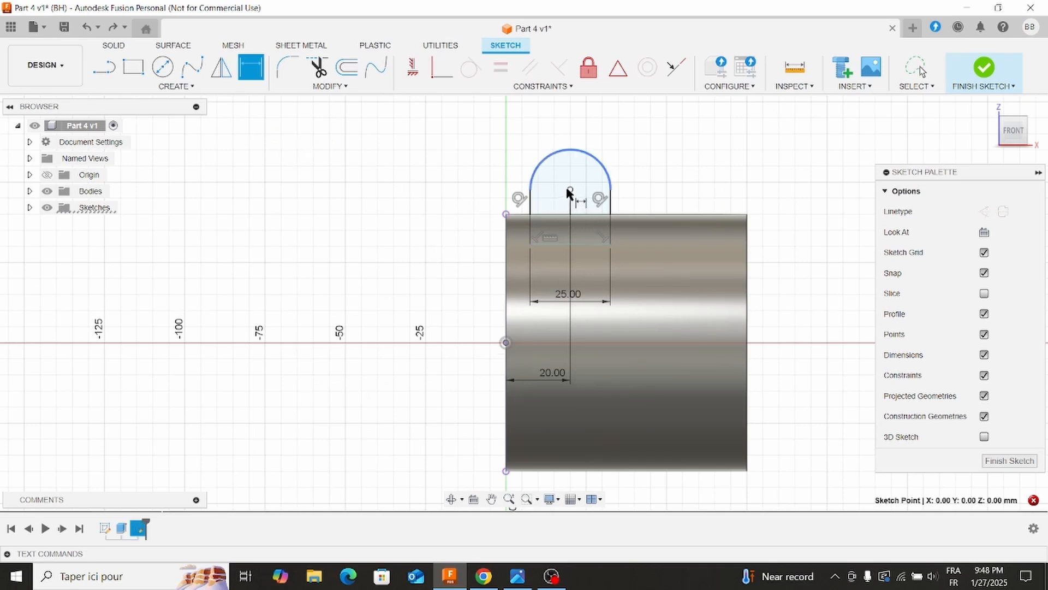
click(571, 191)
click(397, 230)
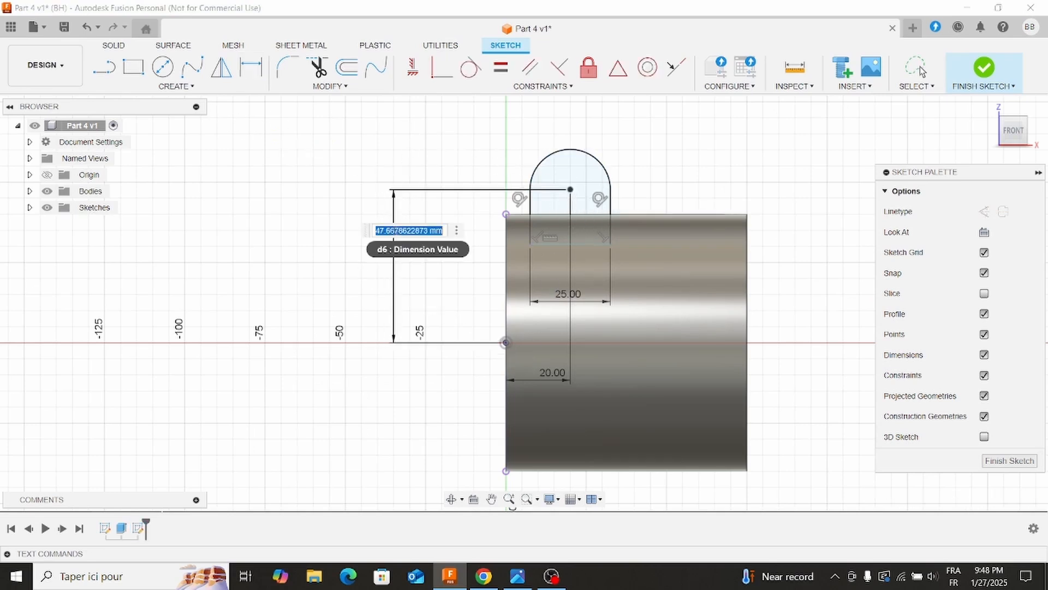
text(55-12.5)
key(Return)
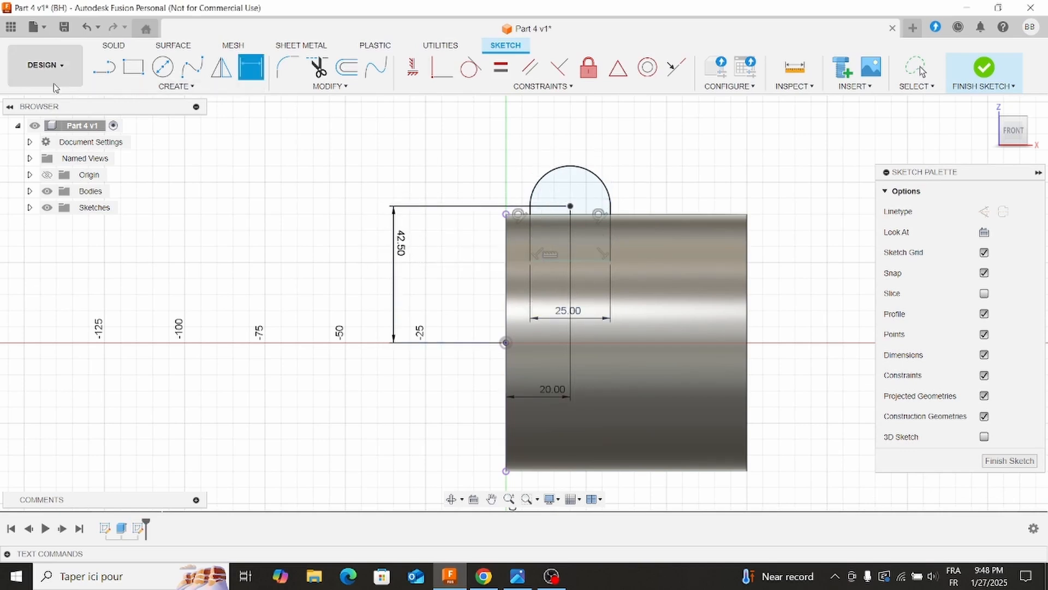
Extrude the rounded lug profile symmetrically to a whole length of 65 mm per the reference drawing, joining it to the cylinder.
click(516, 577)
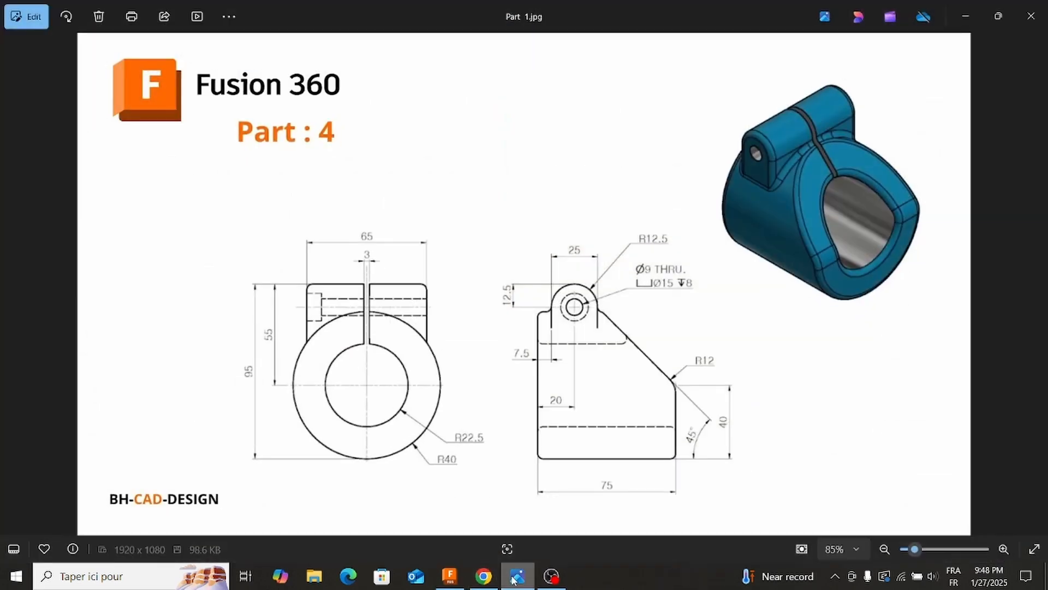
click(516, 577)
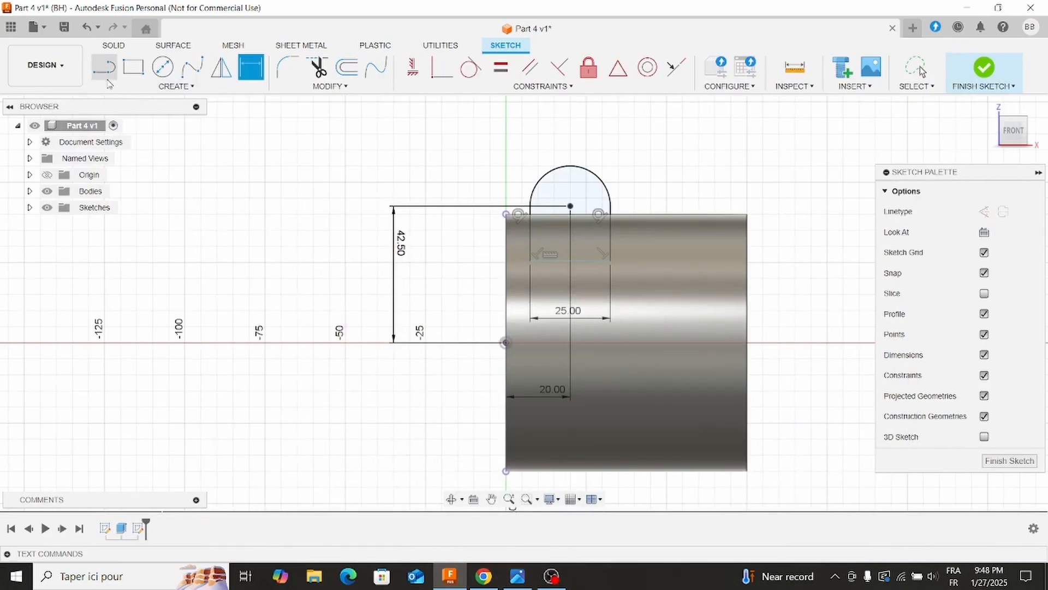
key(e)
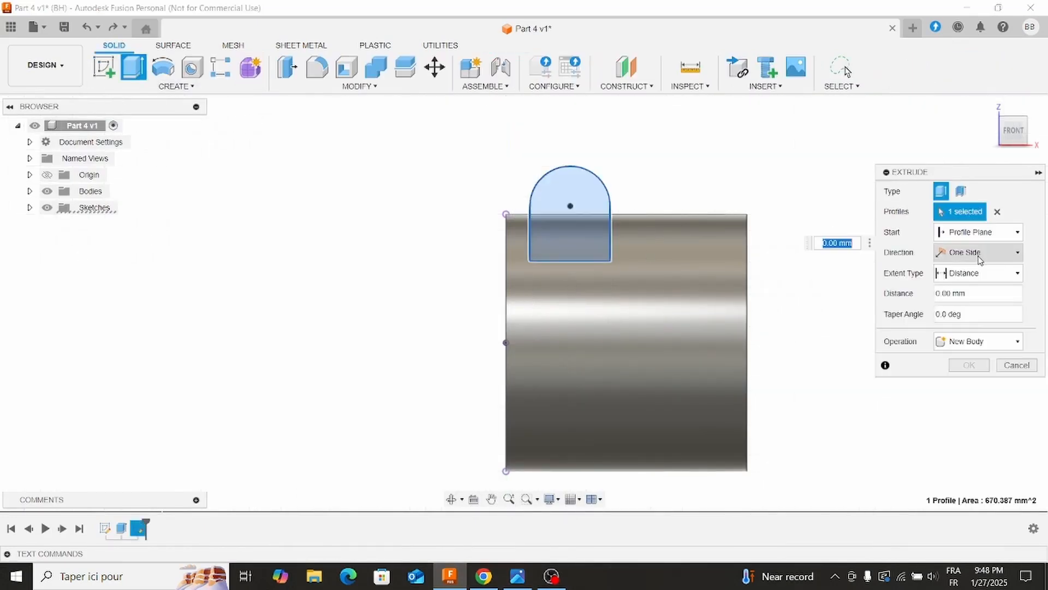
click(977, 253)
click(972, 298)
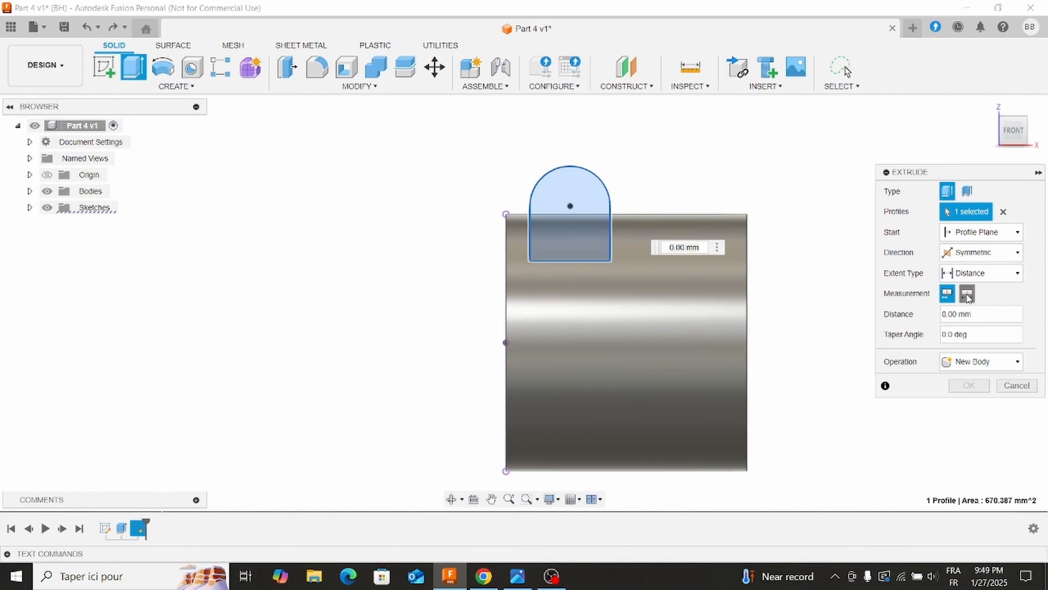
click(967, 294)
text(65)
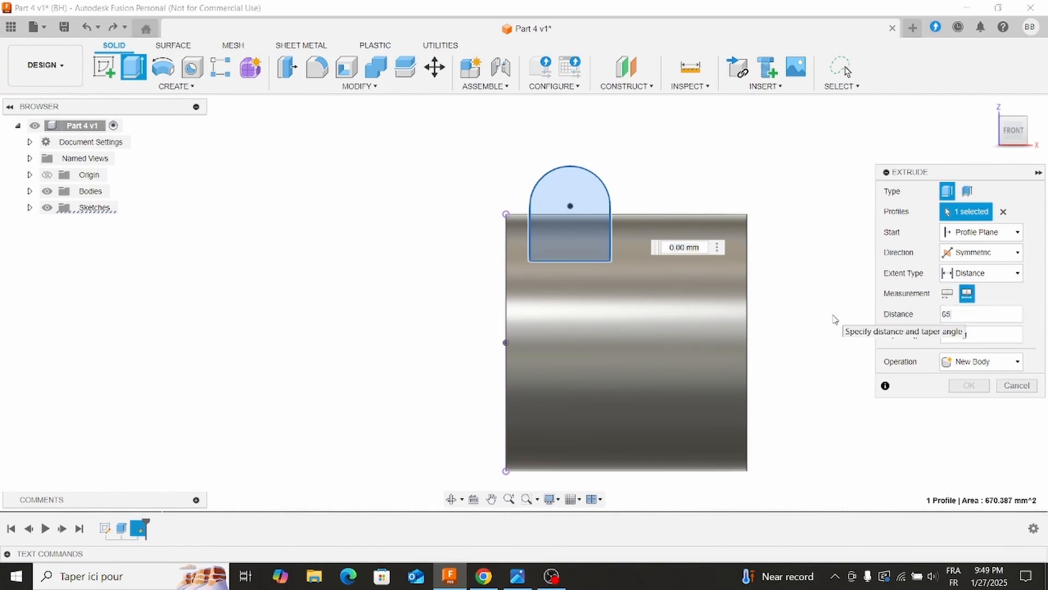
click(983, 362)
click(974, 377)
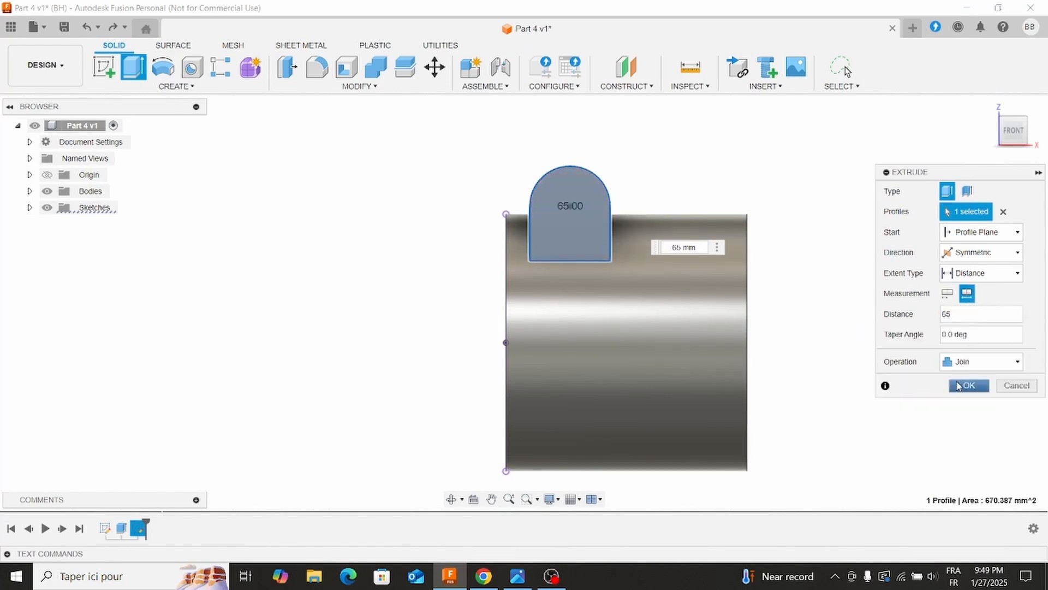
click(978, 388)
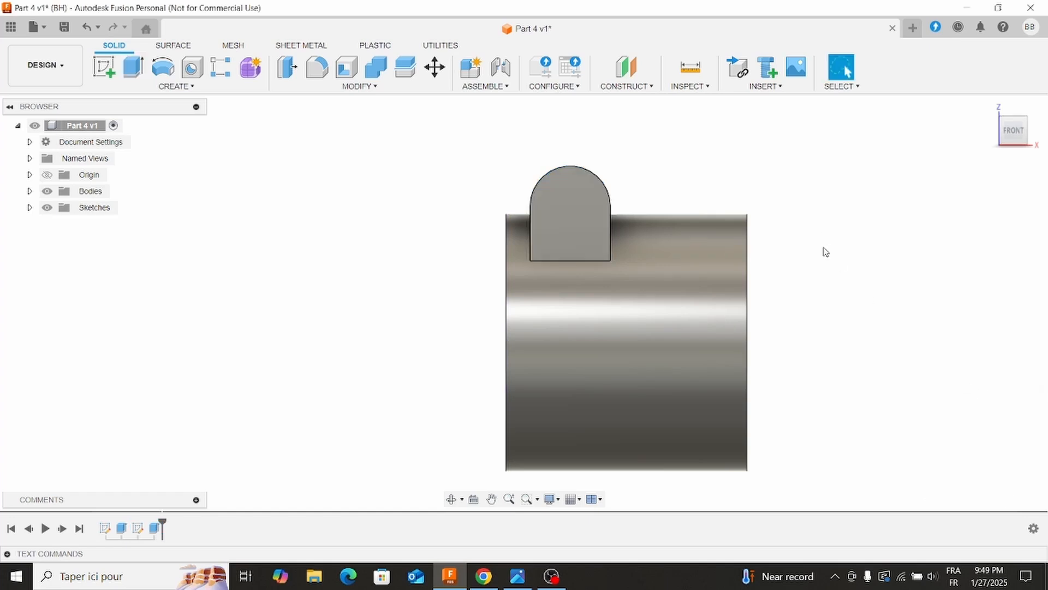
Start a sketch on the lug's back end face and draw a circle about 14 mm in diameter, concentric with the rounded top.
shift+middle_drag(825, 252, 549, 268)
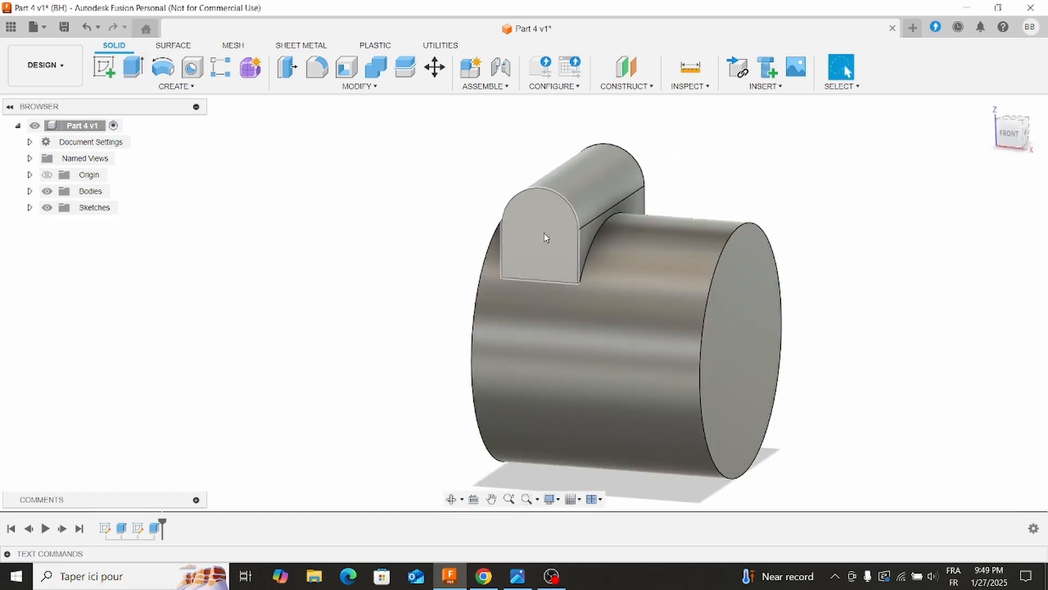
click(546, 236)
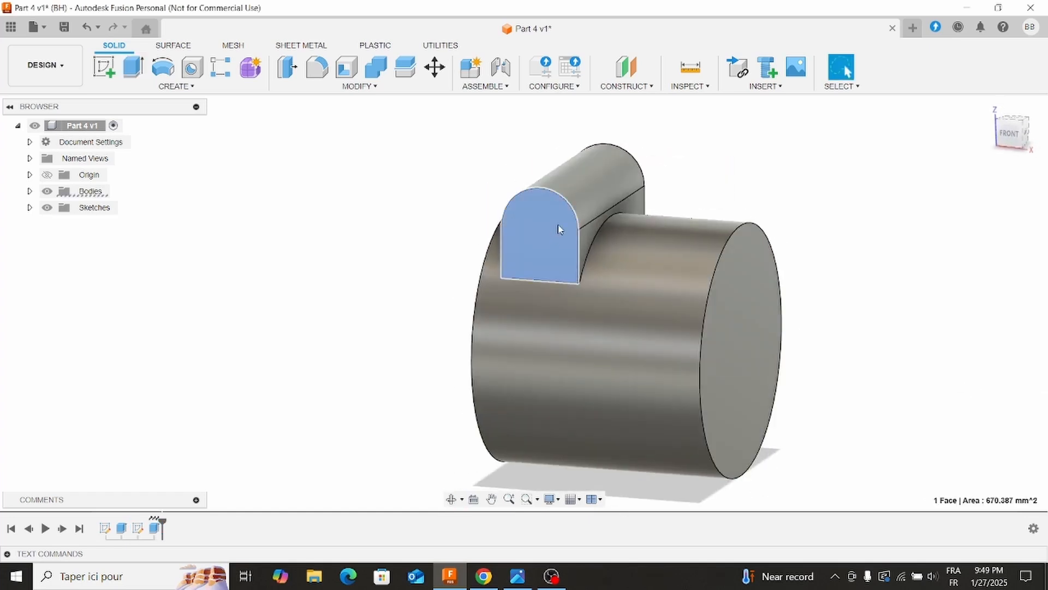
click(517, 576)
click(517, 576)
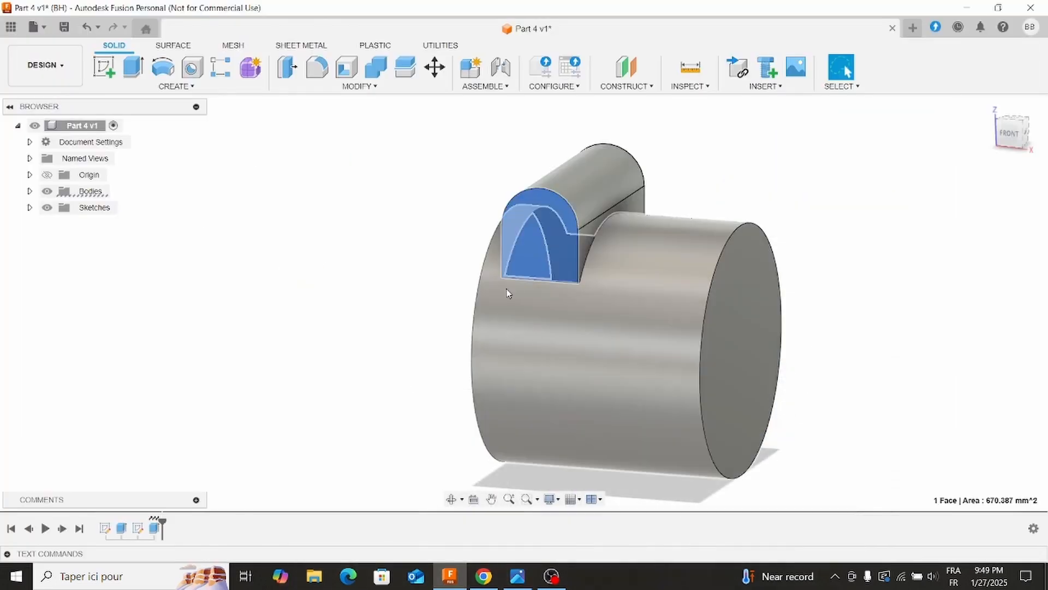
click(368, 286)
middle_drag(367, 286, 672, 283)
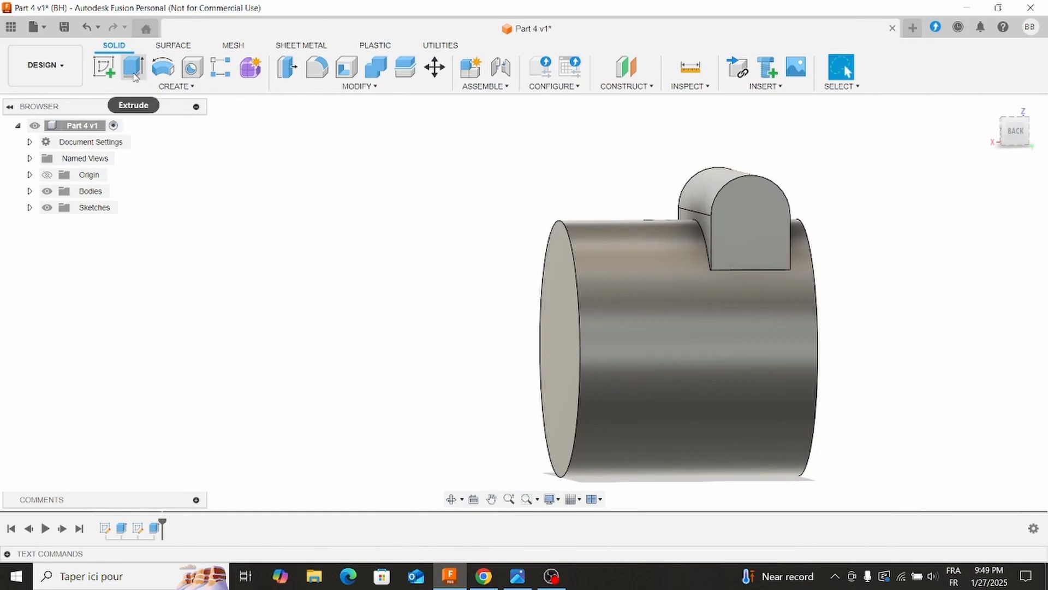
click(103, 67)
click(738, 227)
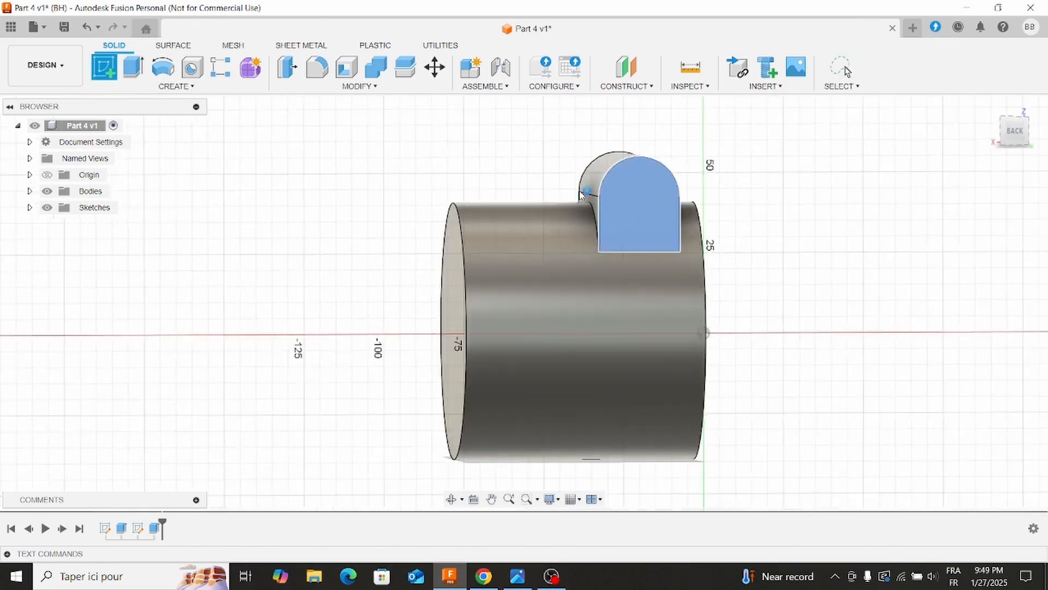
click(162, 67)
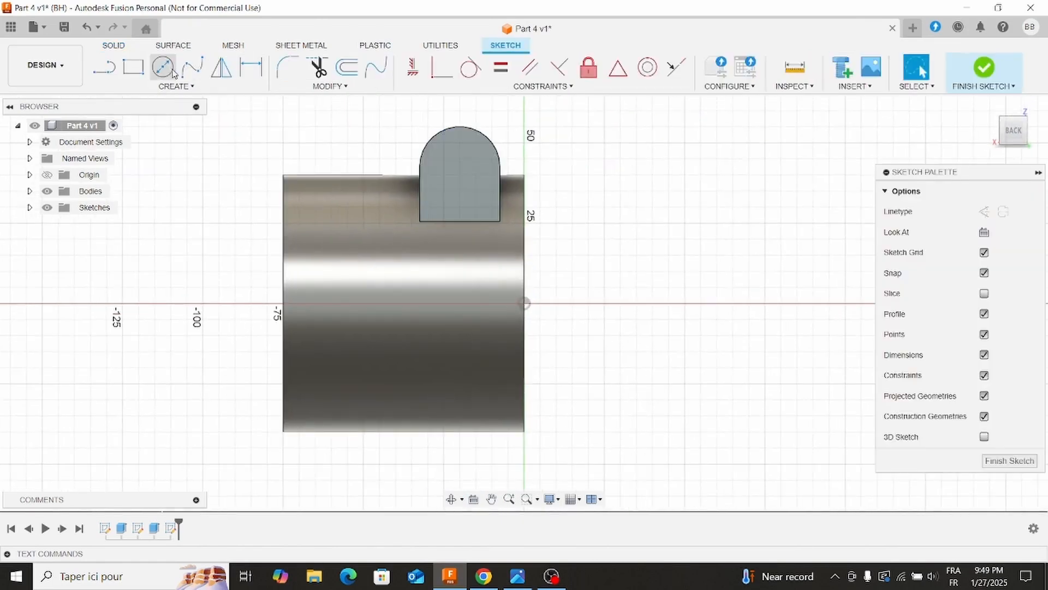
click(459, 166)
click(474, 152)
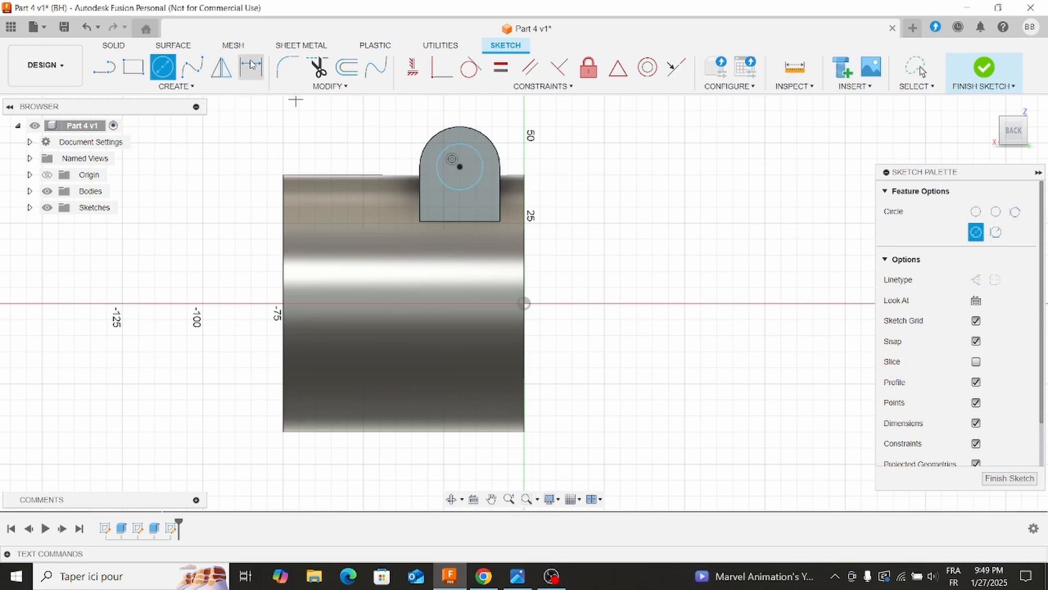
key(Escape)
Dimension the circle on the lug's end face to a diameter of 15 mm.
click(482, 171)
click(559, 156)
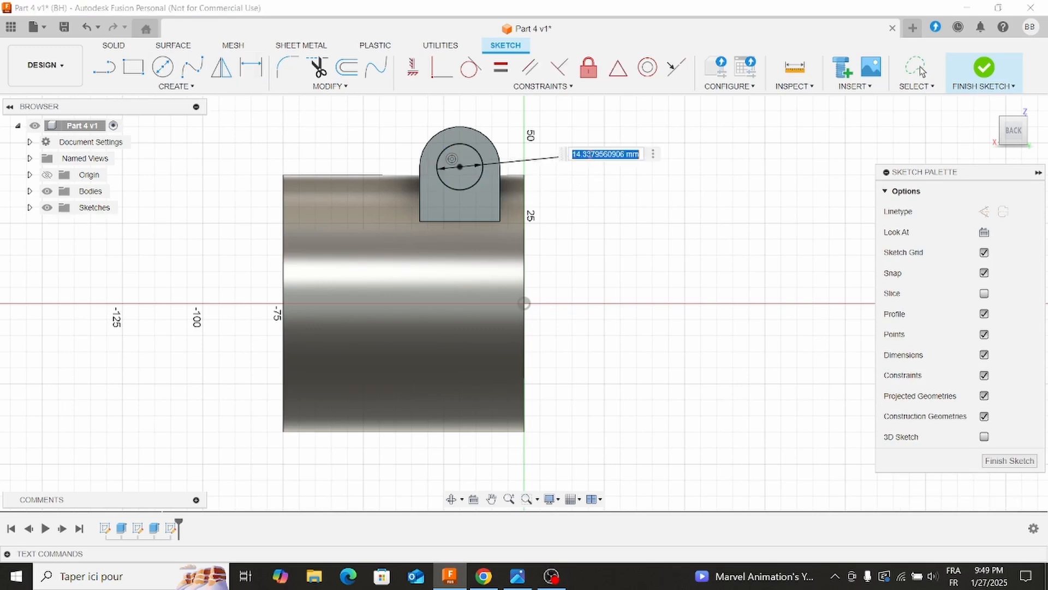
key(Return)
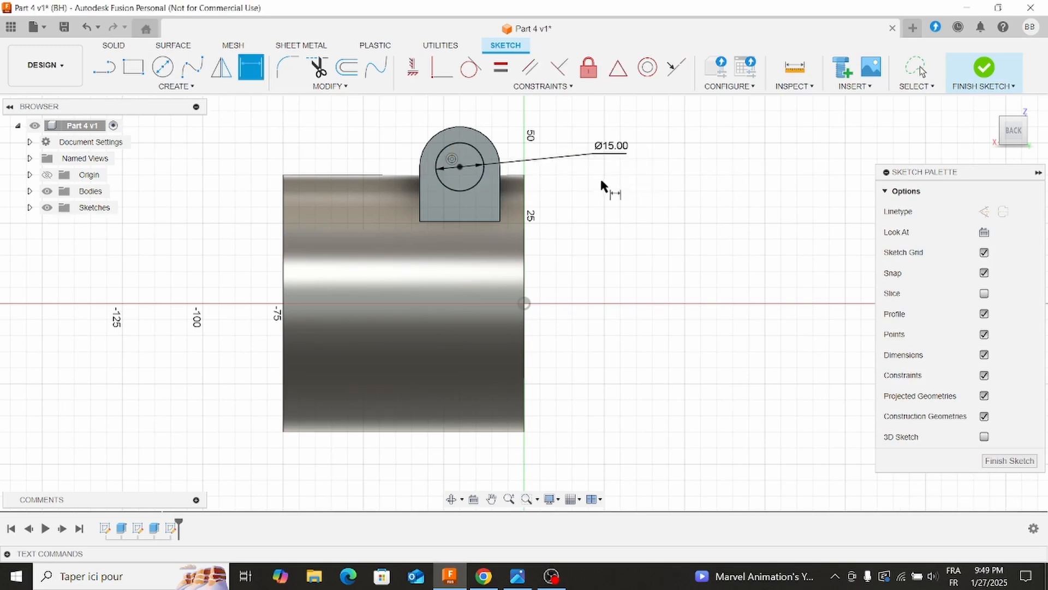
Extrude the 15 mm circle -8 mm as a cut to form the counterbore in the lug.
click(114, 45)
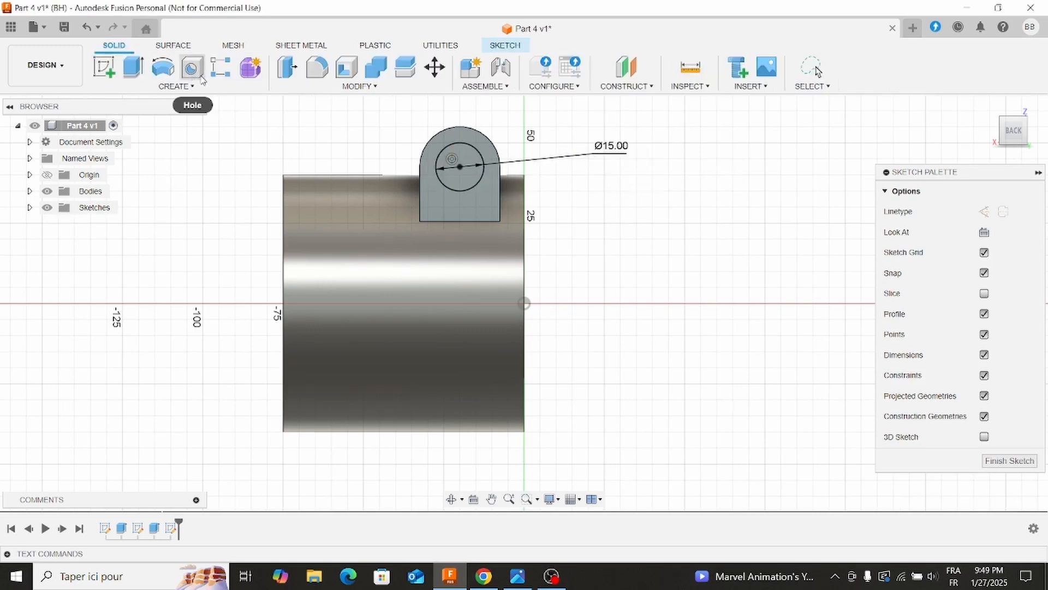
click(143, 75)
click(977, 300)
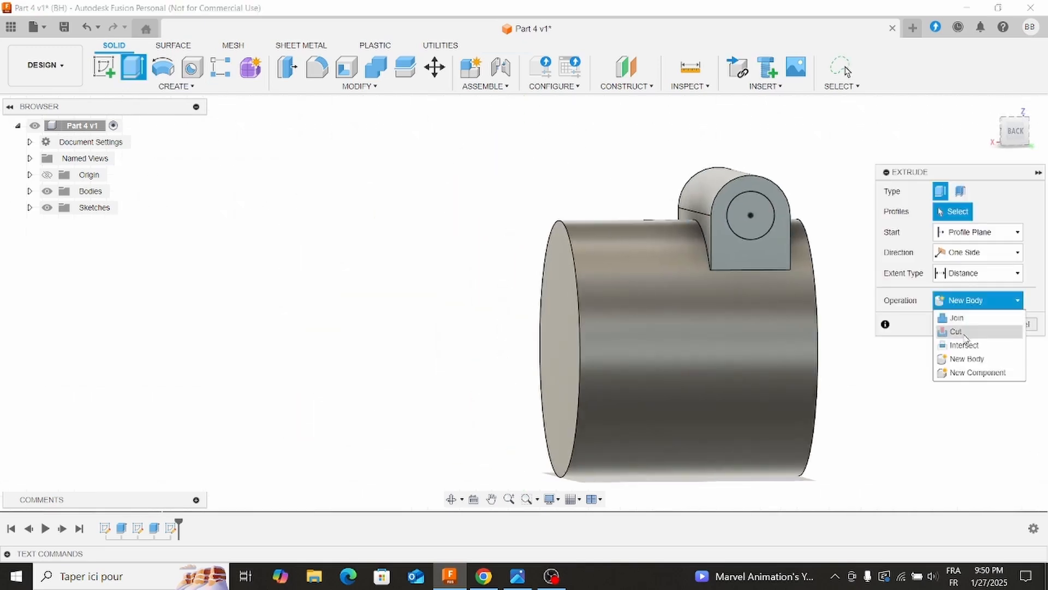
click(957, 330)
click(751, 215)
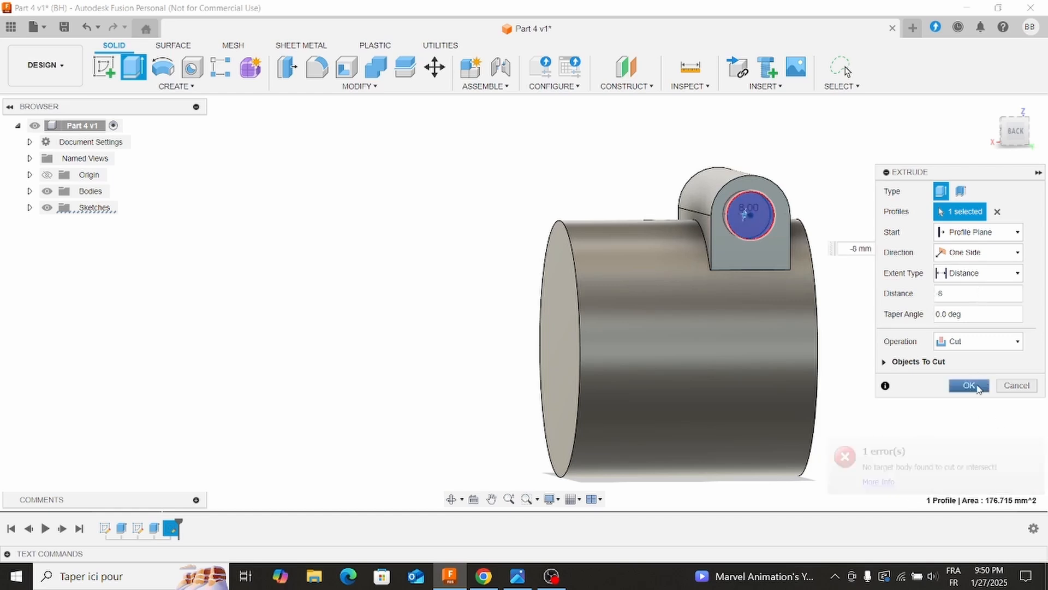
click(969, 384)
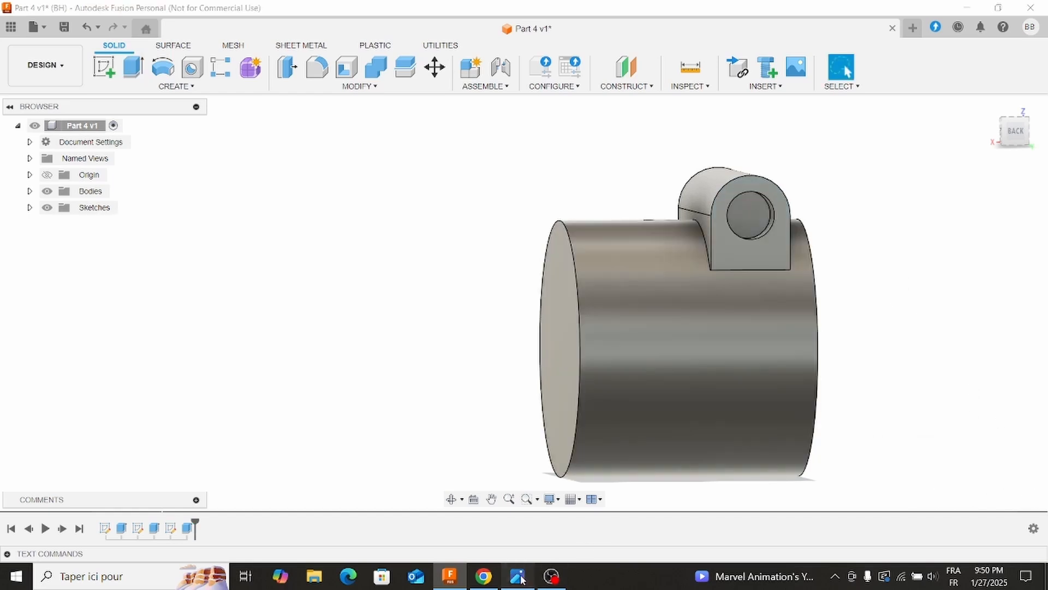
Check the reference drawing and sketch a concentric 9 mm diameter circle on the counterbore's floor.
click(518, 576)
click(519, 576)
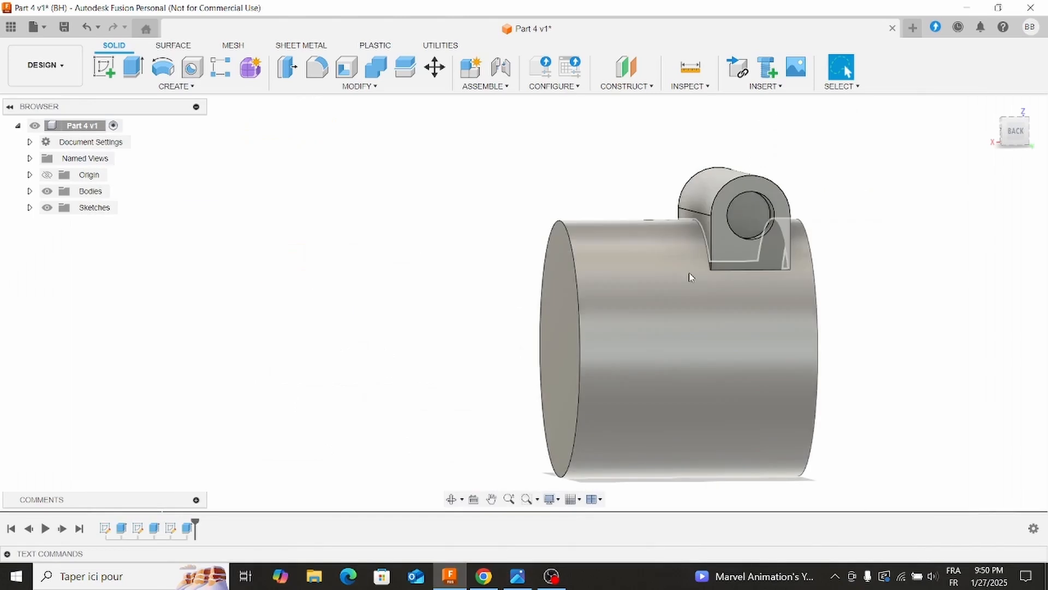
click(748, 215)
click(103, 66)
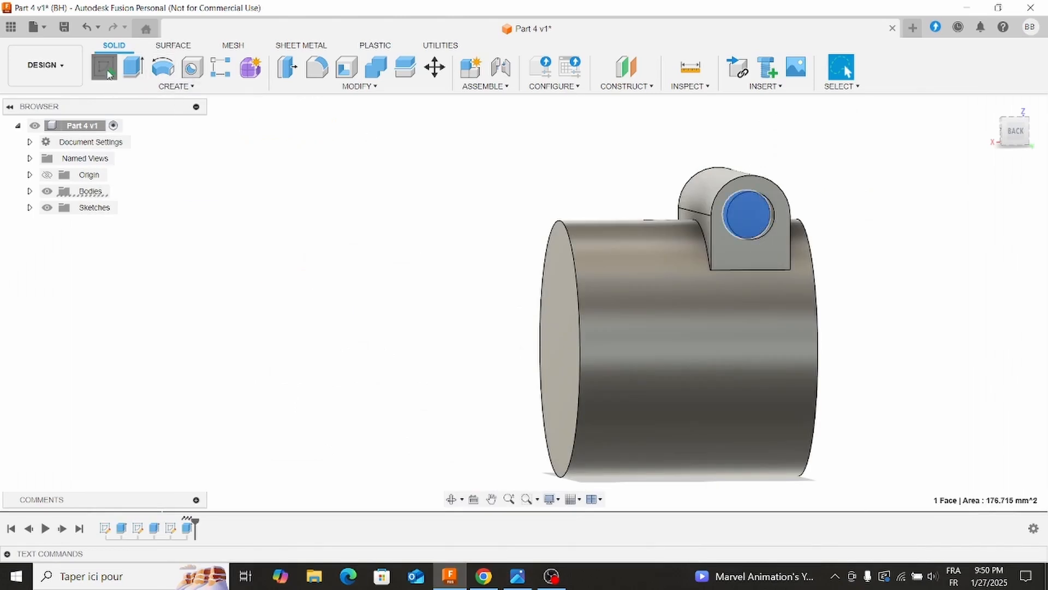
click(163, 68)
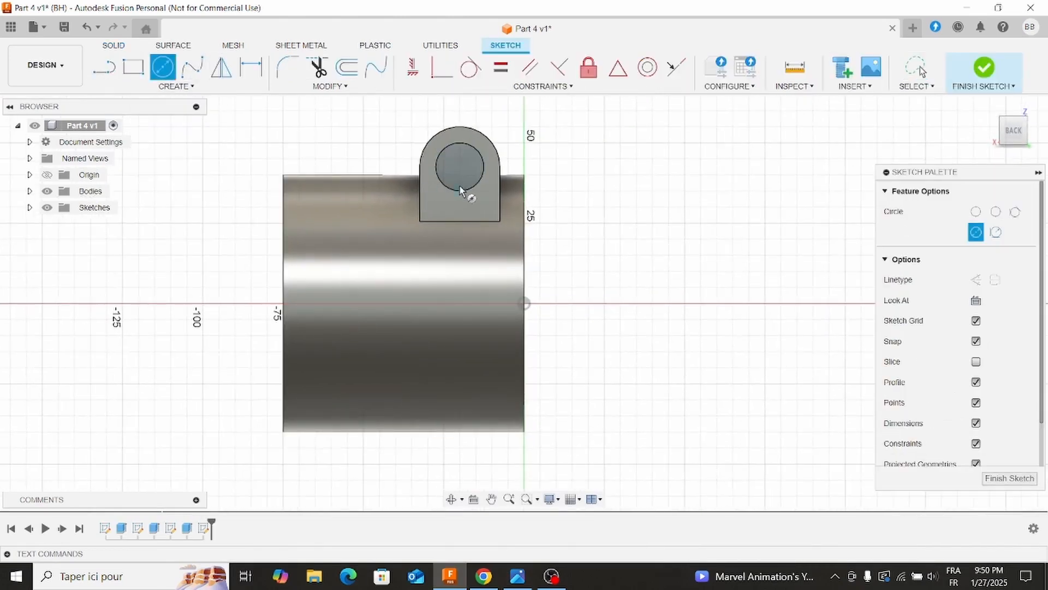
click(459, 168)
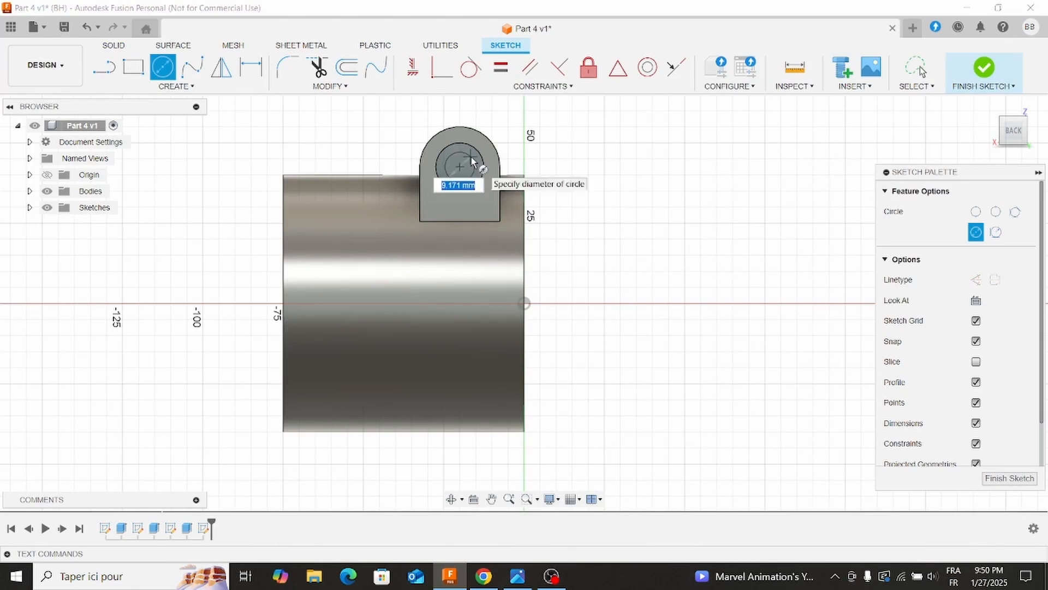
text(9)
key(Return)
key(Escape)
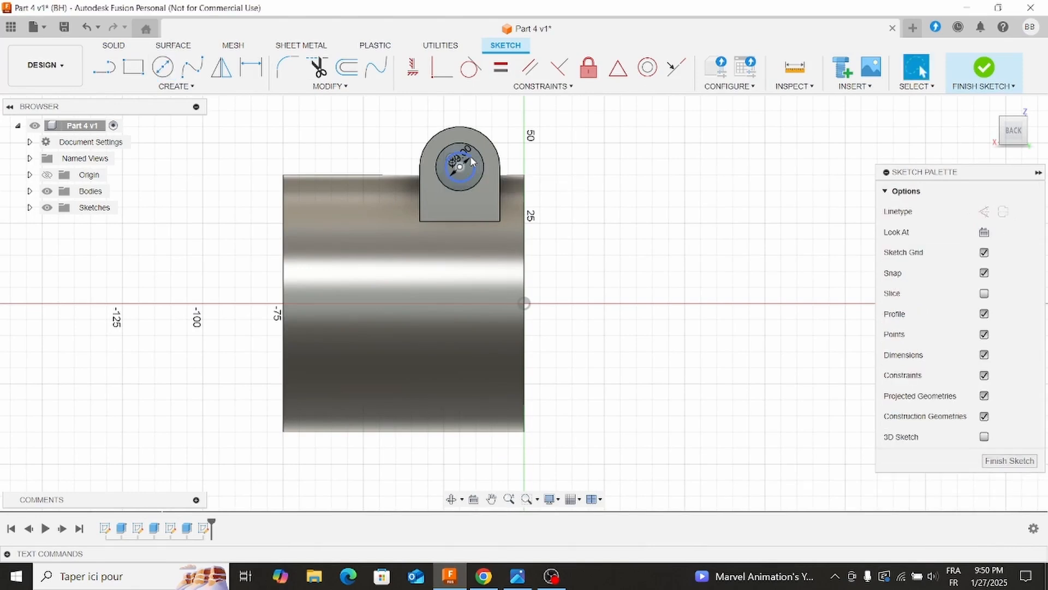
Cut the 9 mm circle through the whole lug using Extrude with the All extent on one side.
click(125, 46)
click(140, 75)
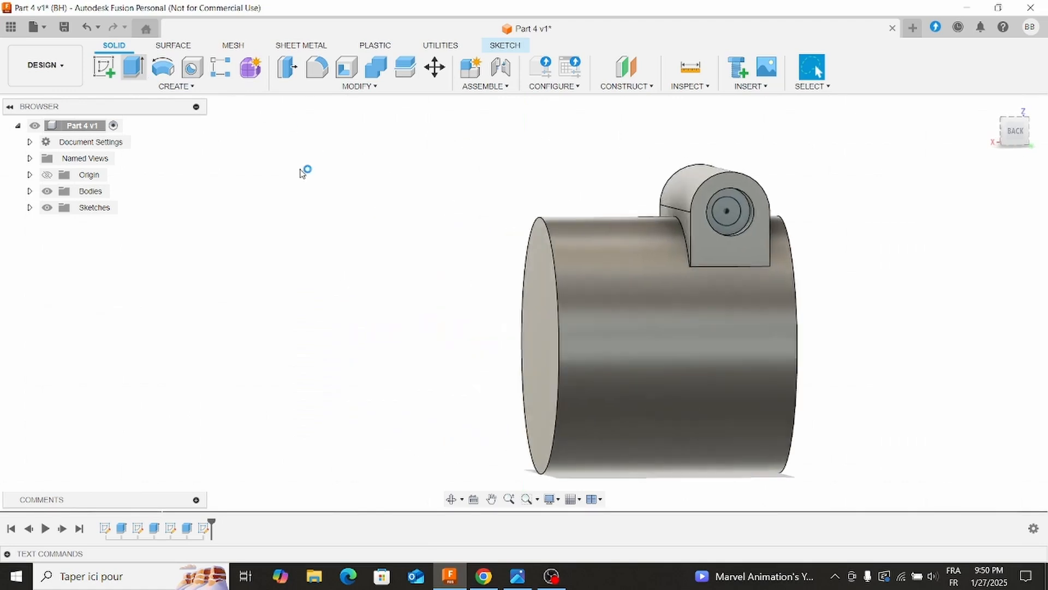
click(977, 252)
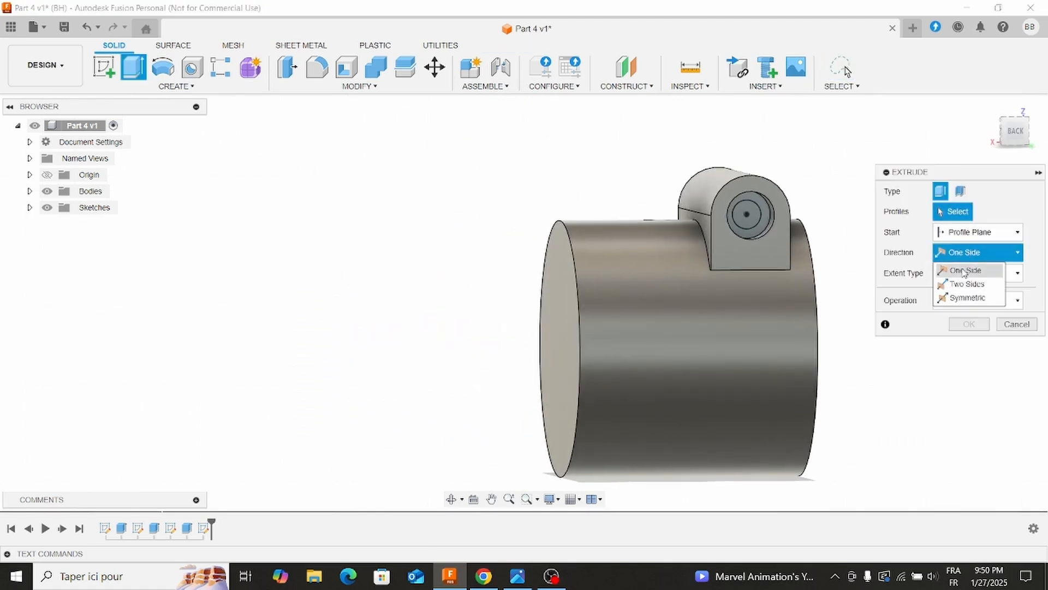
click(1016, 273)
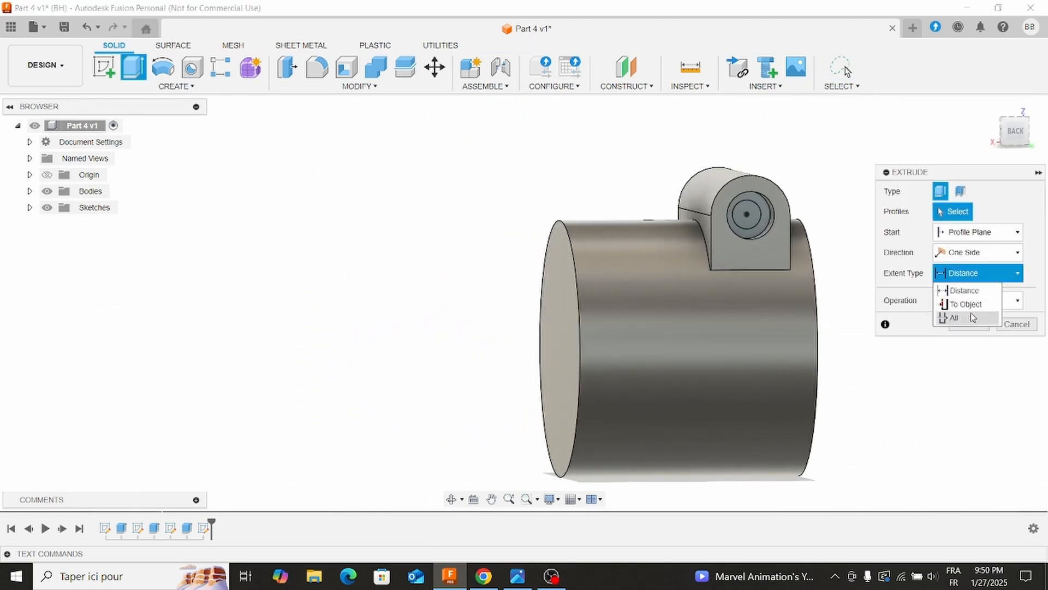
click(949, 317)
click(754, 215)
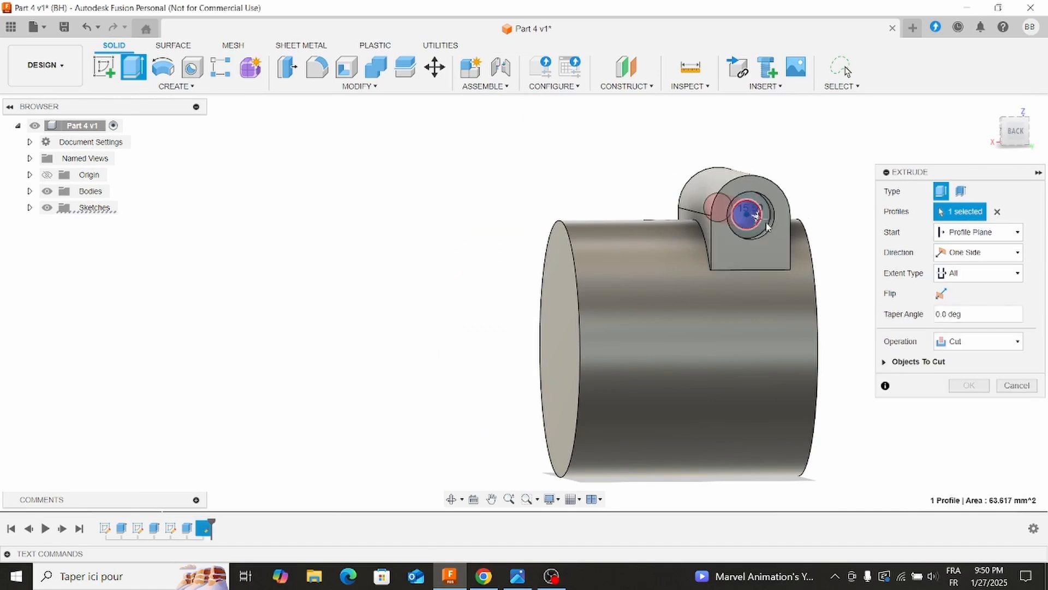
click(969, 385)
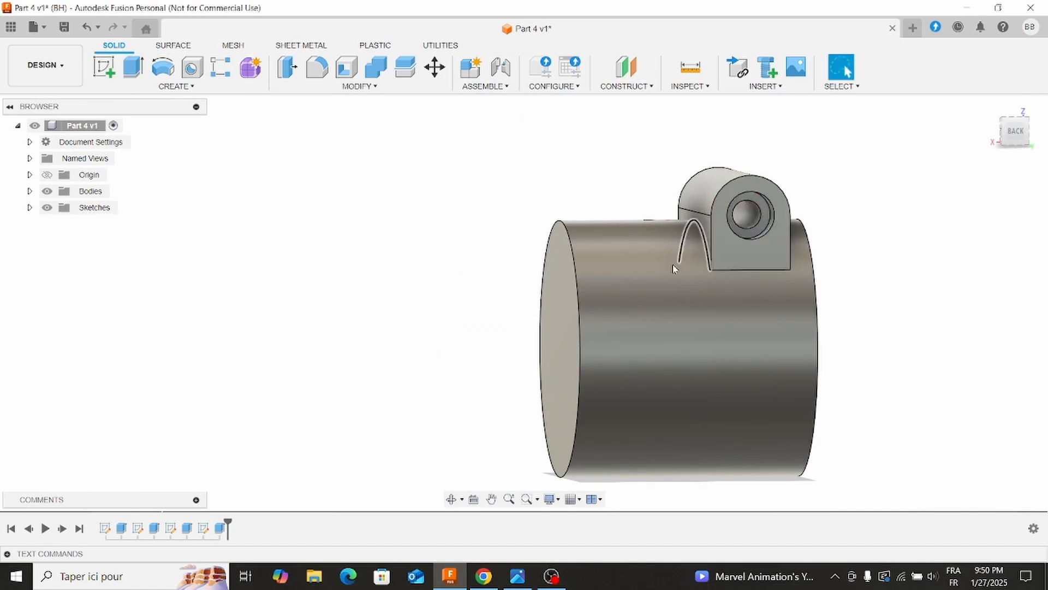
Check the reference drawing for the 45° slanted cut and start a sketch on the XZ origin plane.
shift+middle_drag(612, 274, 420, 376)
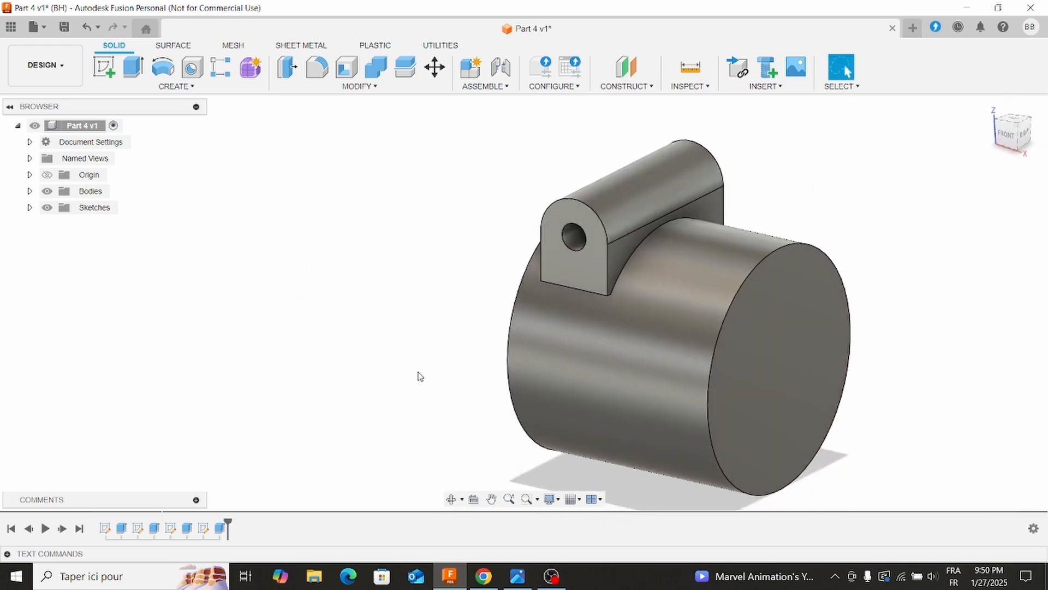
click(518, 578)
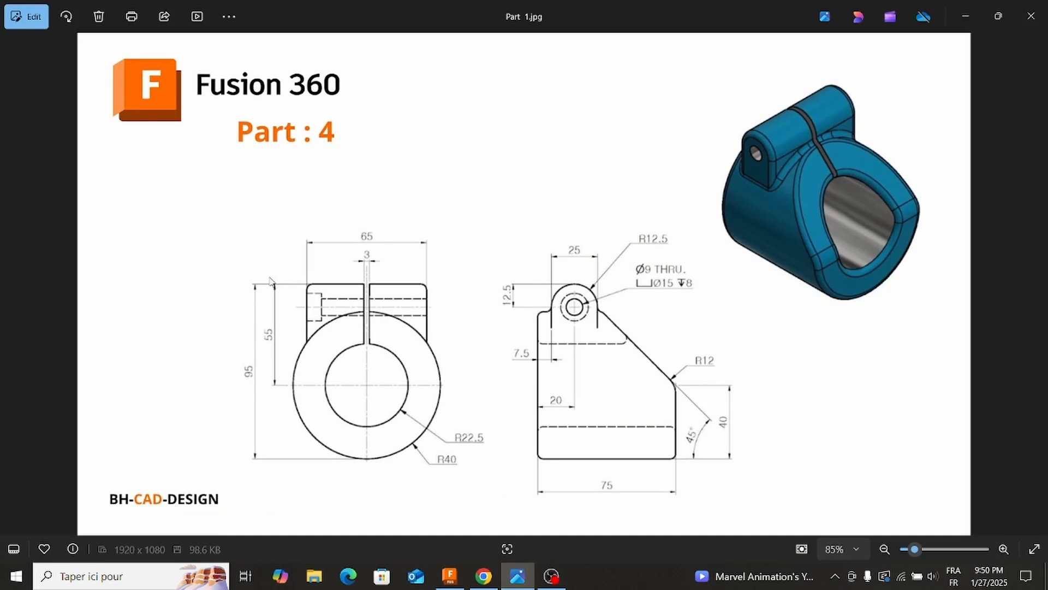
click(517, 582)
click(104, 66)
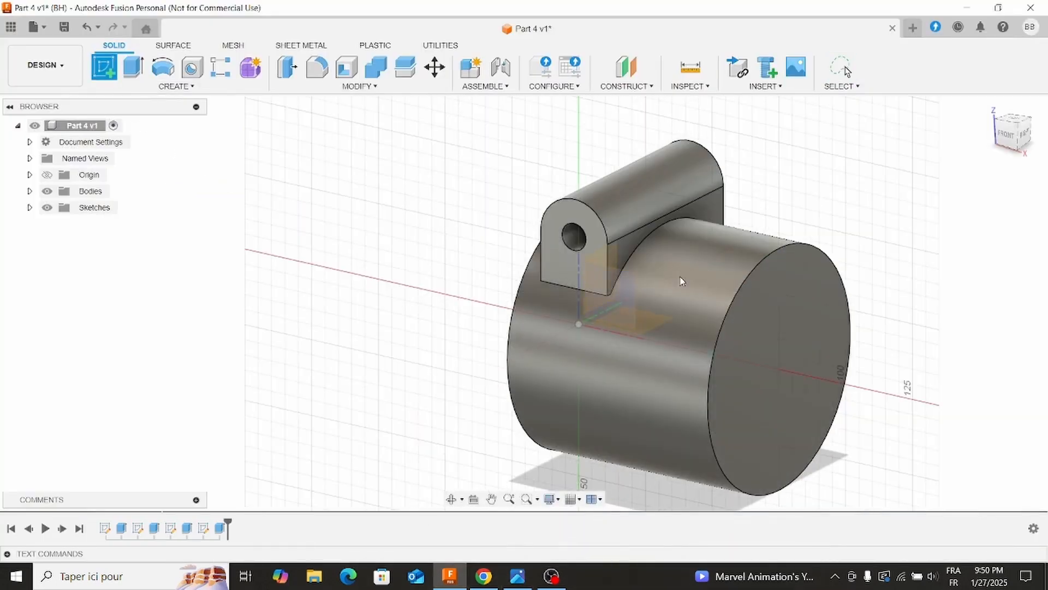
click(635, 295)
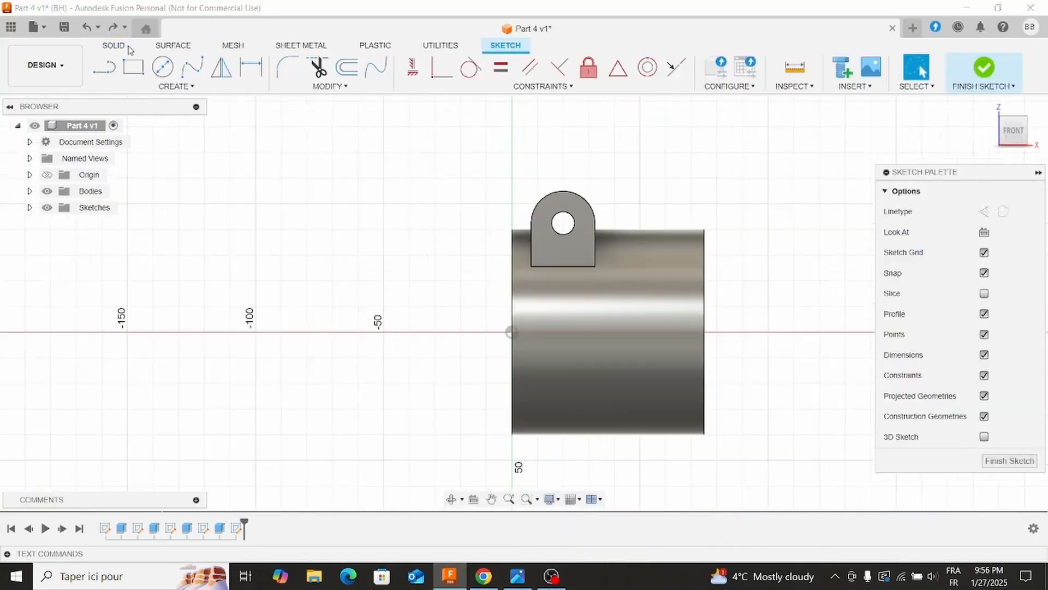
Sketch a closed triangle over the cylinder's upper right corner, starting beside the lug with a horizontal side about 36 mm long.
key(l)
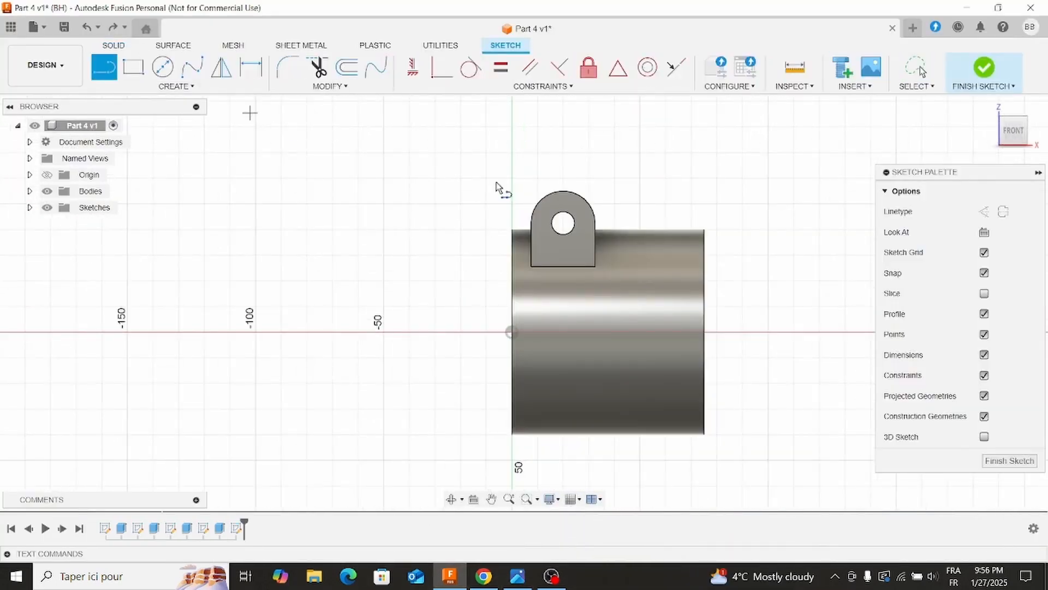
click(607, 231)
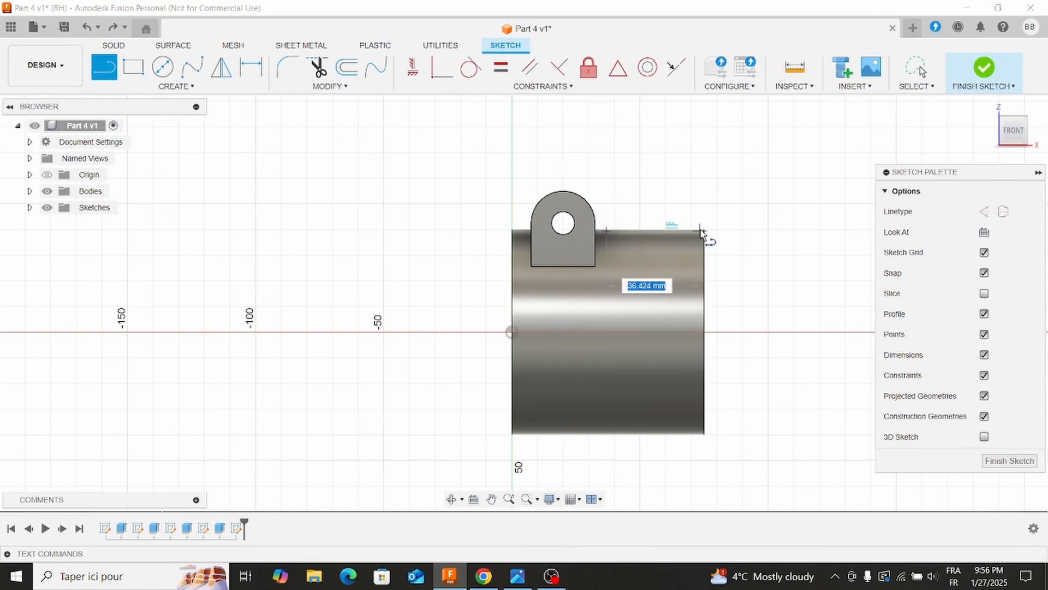
click(701, 231)
click(701, 347)
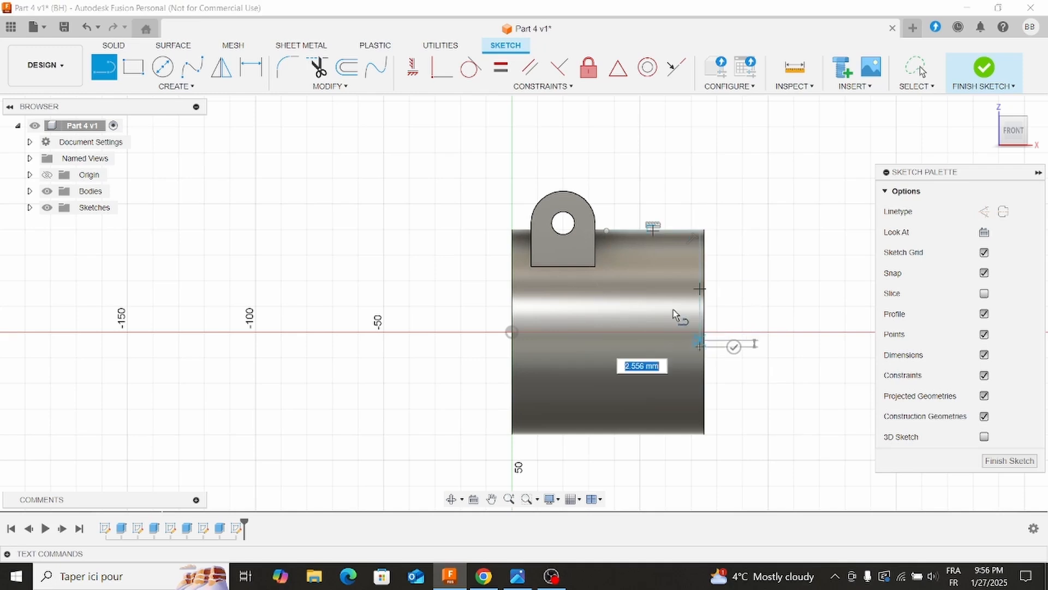
click(607, 230)
key(Escape)
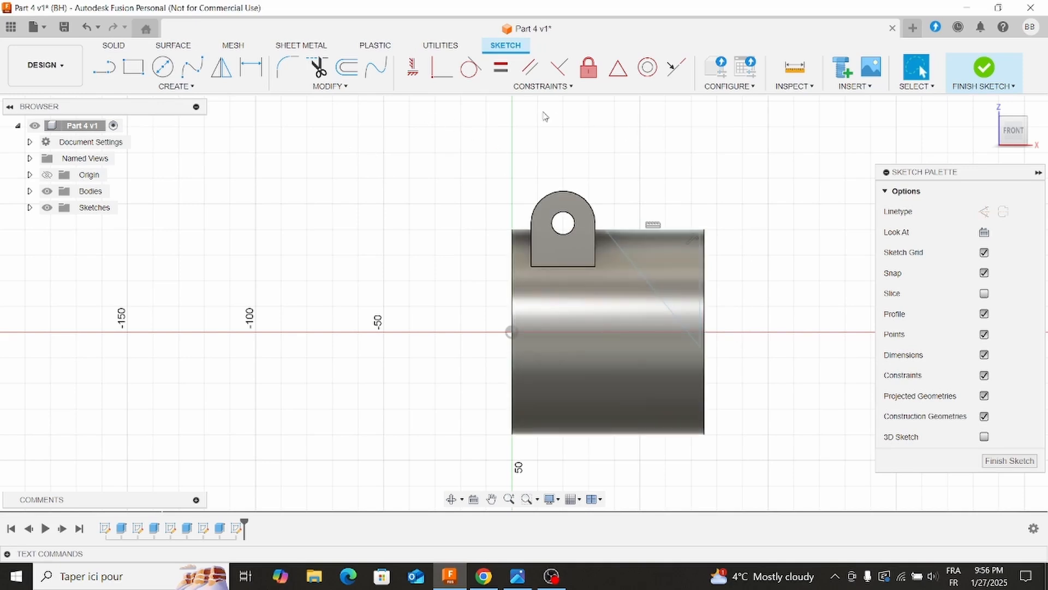
Draw a horizontal construction line from the origin along the cylinder's axis.
click(104, 66)
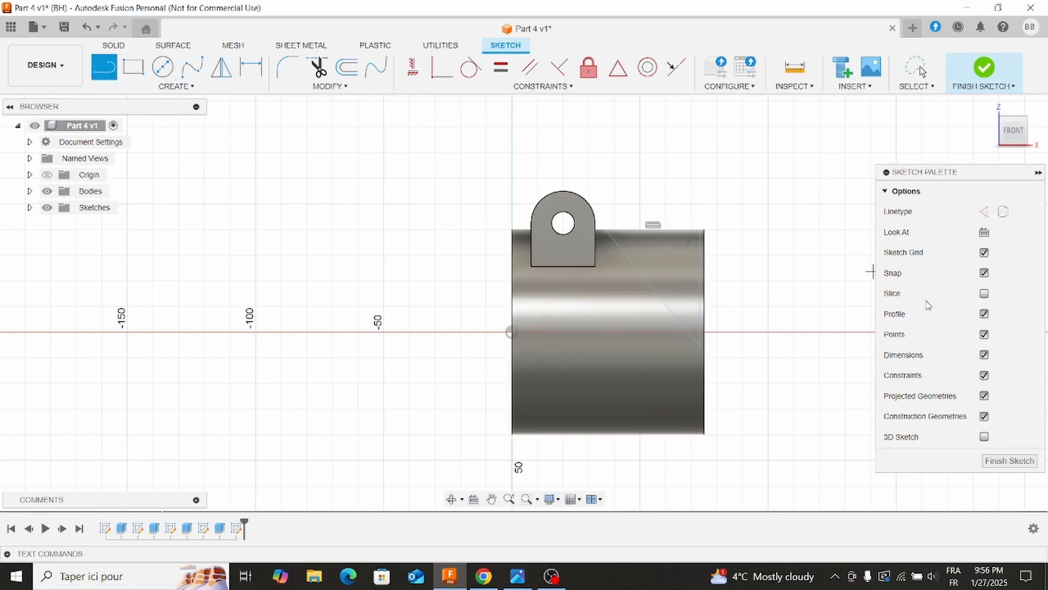
click(984, 214)
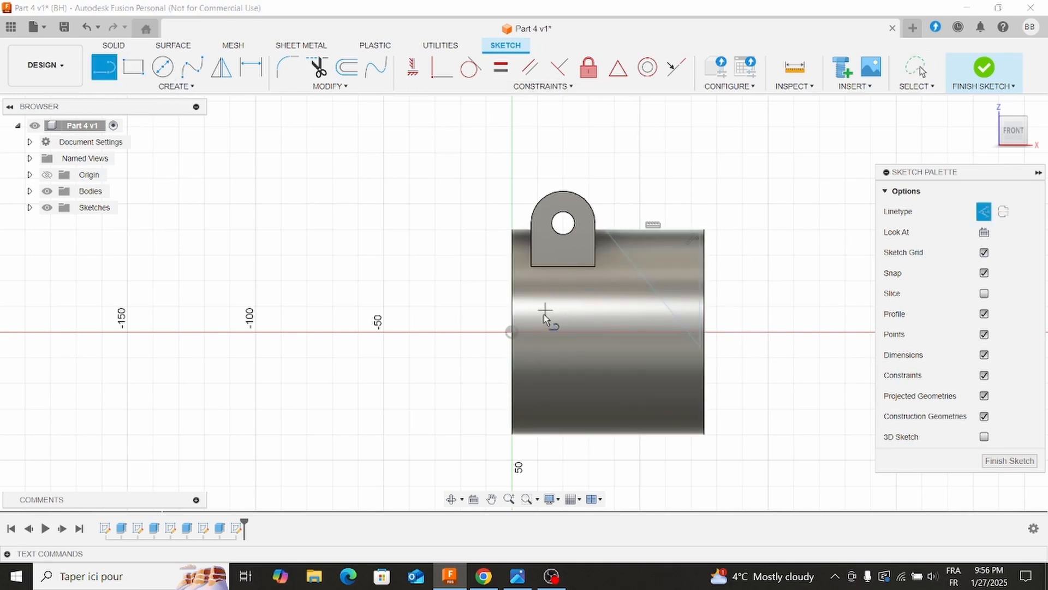
click(513, 332)
click(611, 332)
key(Escape)
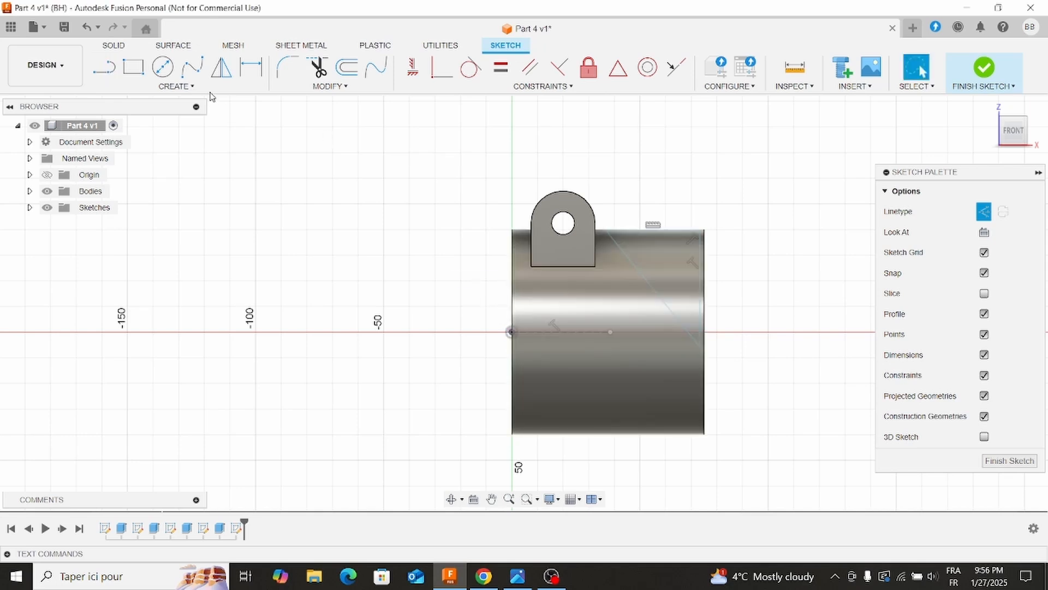
Dimension the angle between the triangle's slanted side and the horizontal construction line to 45°.
click(249, 71)
click(661, 298)
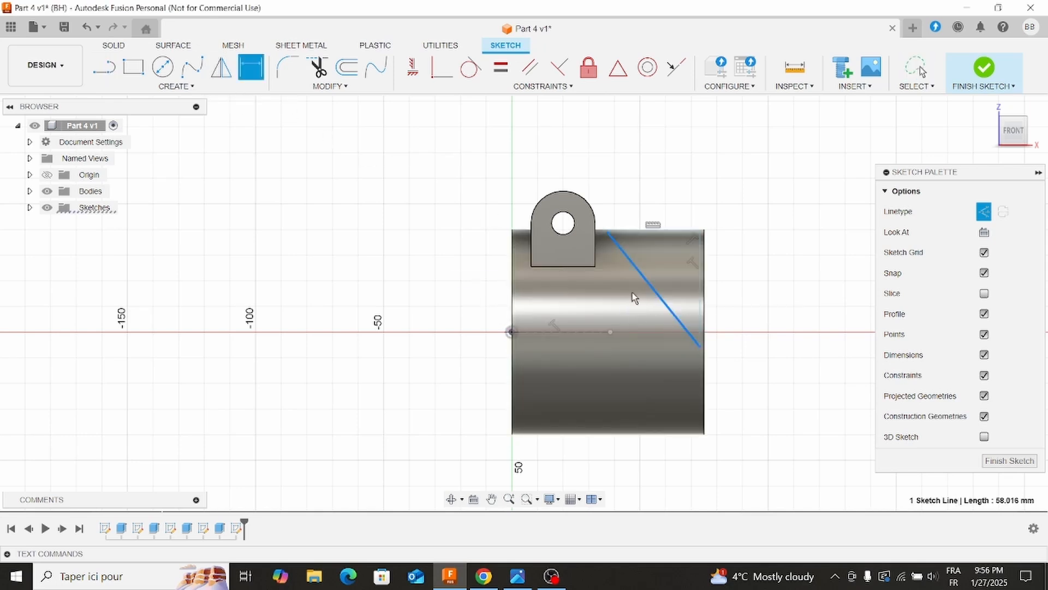
click(589, 332)
click(554, 301)
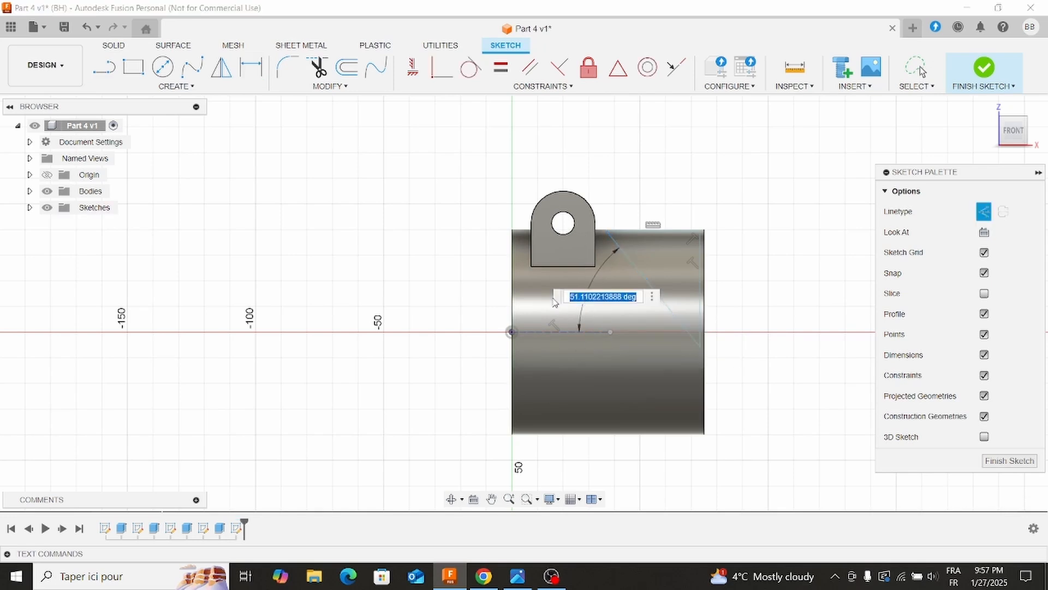
text(45)
key(Return)
key(Escape)
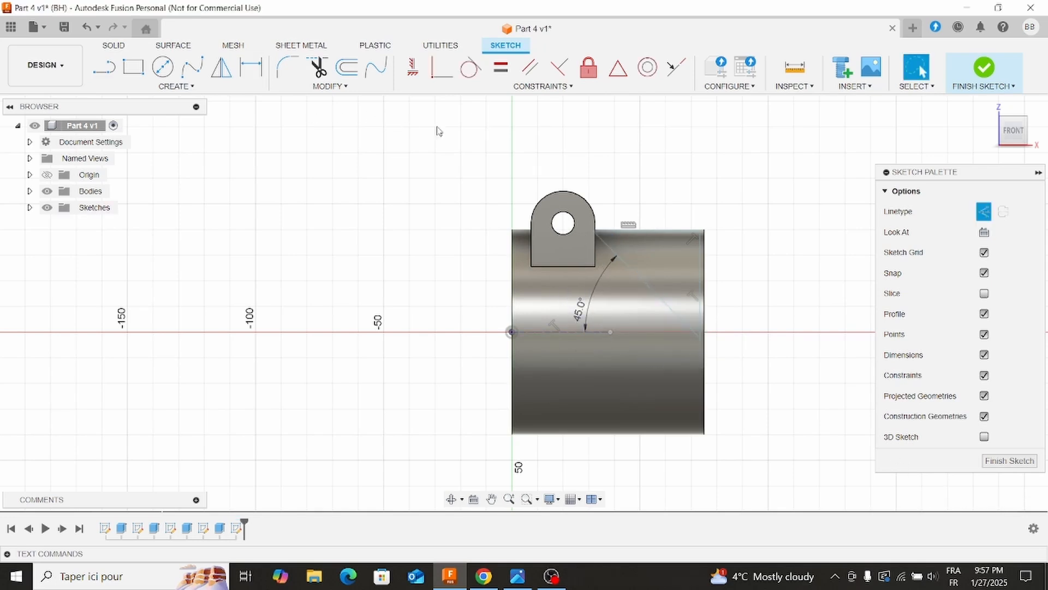
Draw a horizontal construction line about 80 mm long along the cylinder's lower edge and move it slightly upward.
click(111, 73)
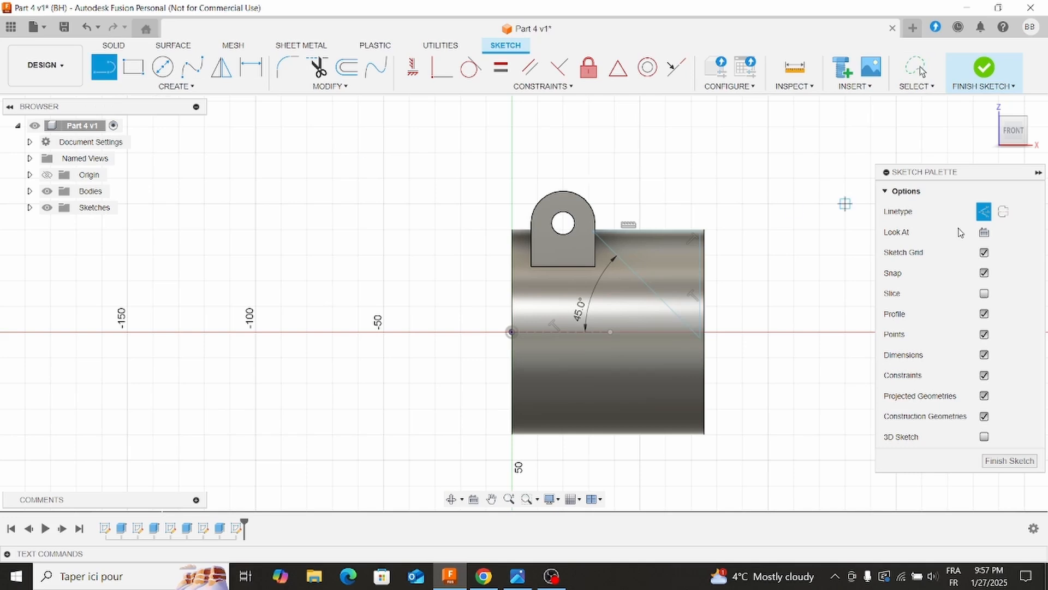
click(512, 435)
click(704, 434)
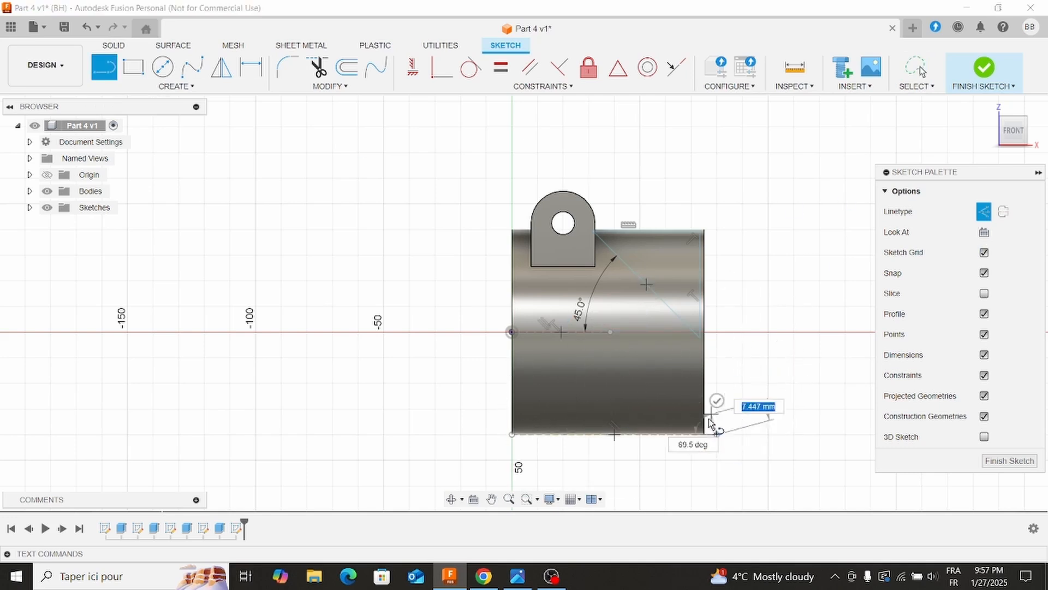
key(Escape)
drag(709, 434, 714, 405)
Check the reference drawing and dimension the lower construction line 40 mm below the origin.
click(250, 66)
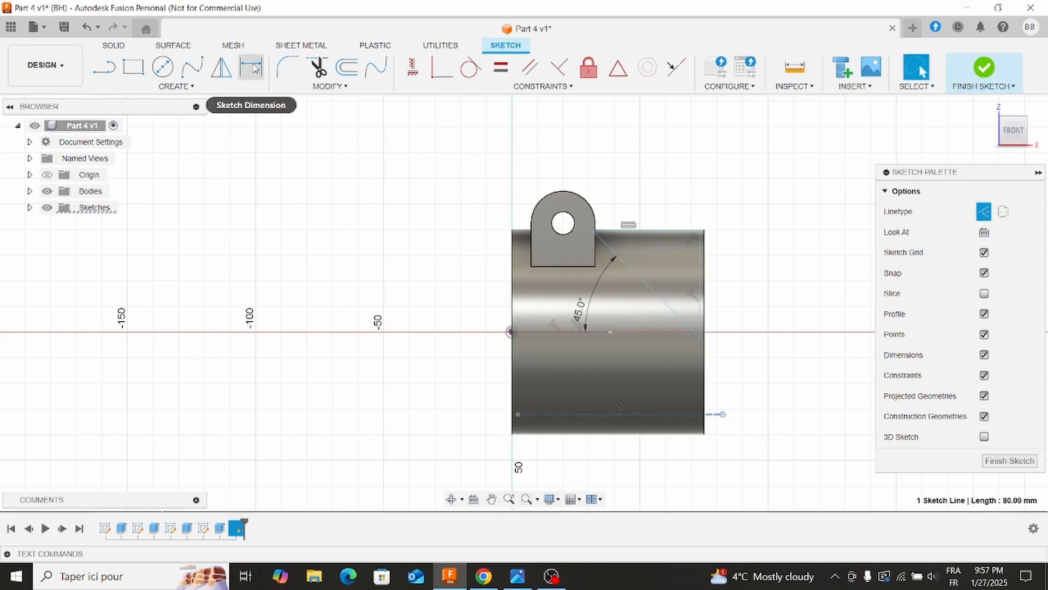
click(569, 413)
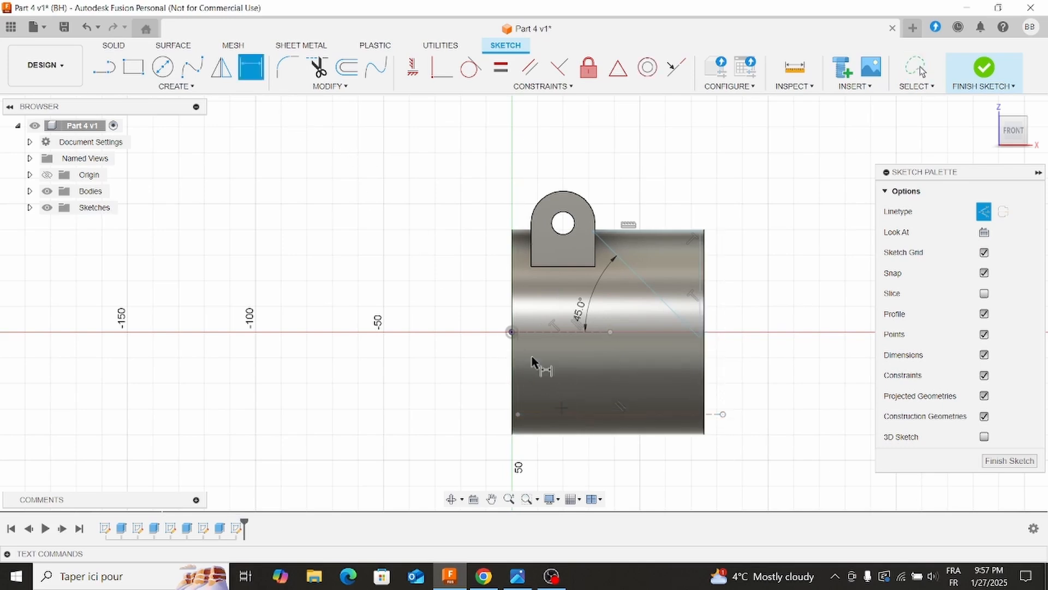
click(512, 332)
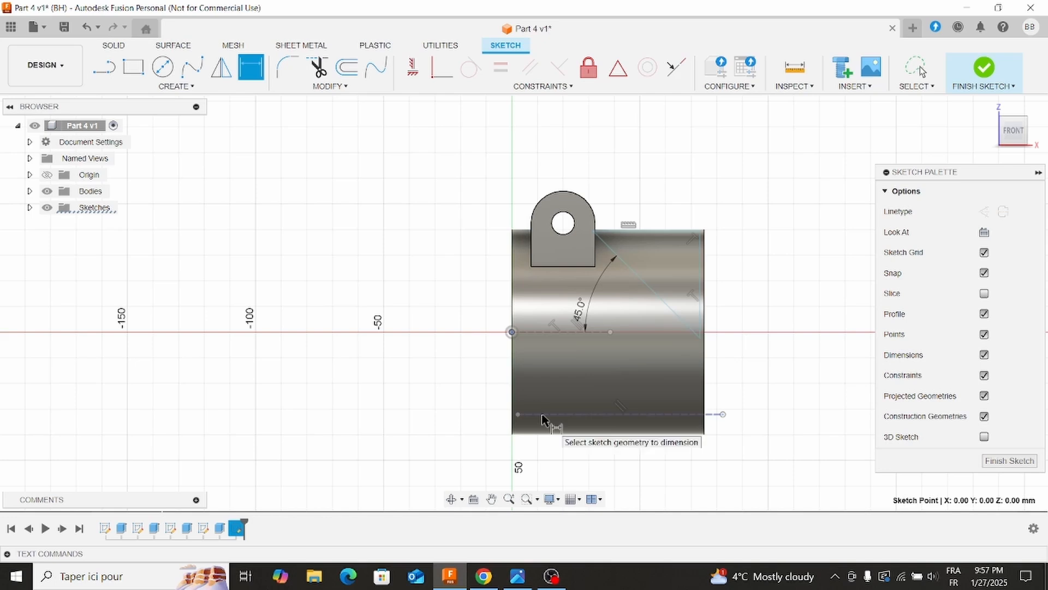
click(546, 414)
click(468, 373)
click(517, 577)
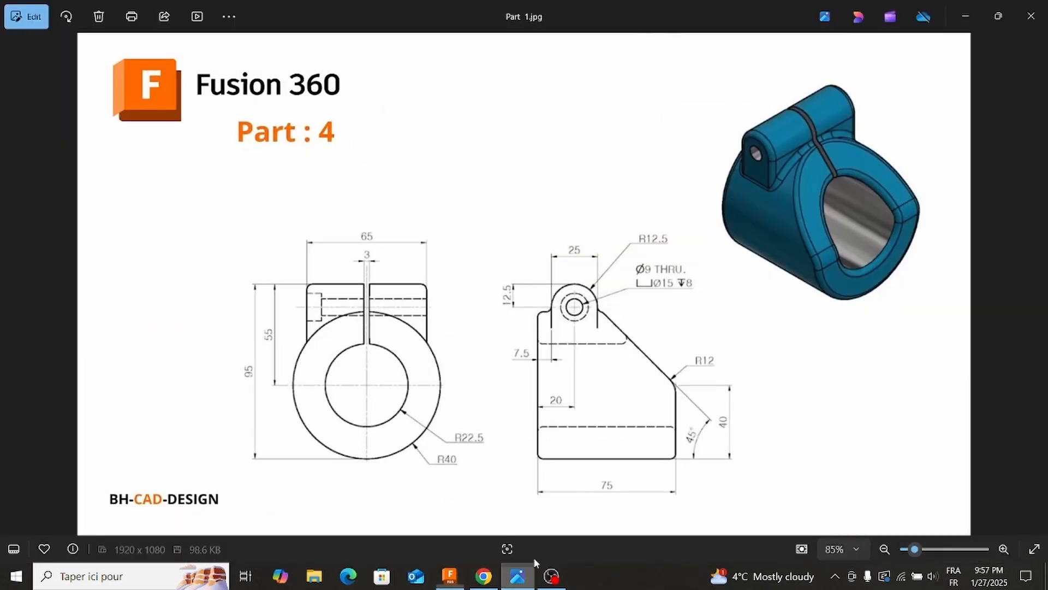
click(519, 575)
double_click(485, 373)
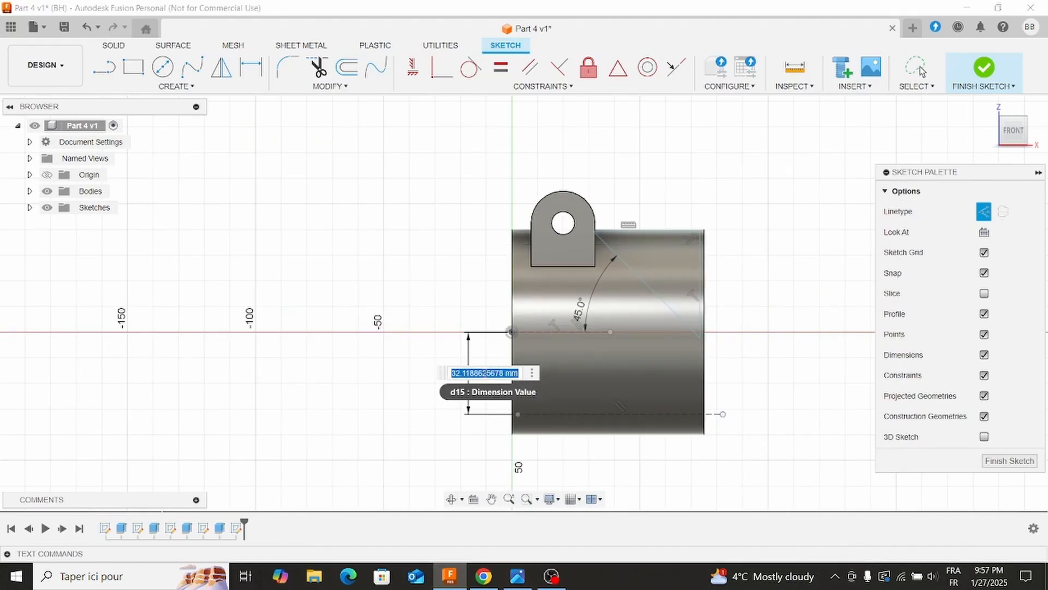
text(40)
key(Return)
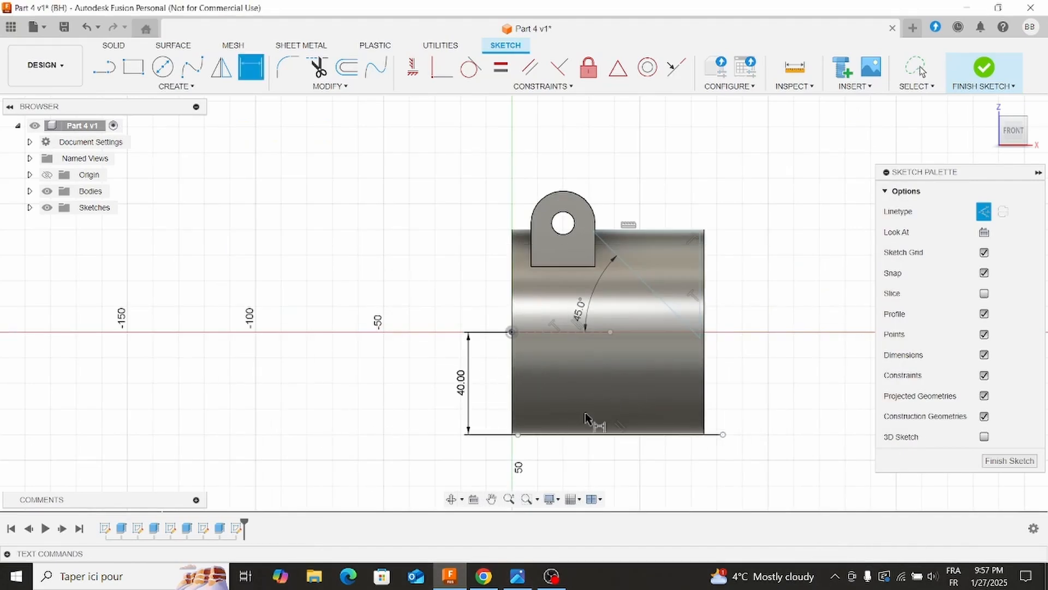
Extend the left end of the lower construction line past the cylinder, to a length of about 97 mm.
key(Escape)
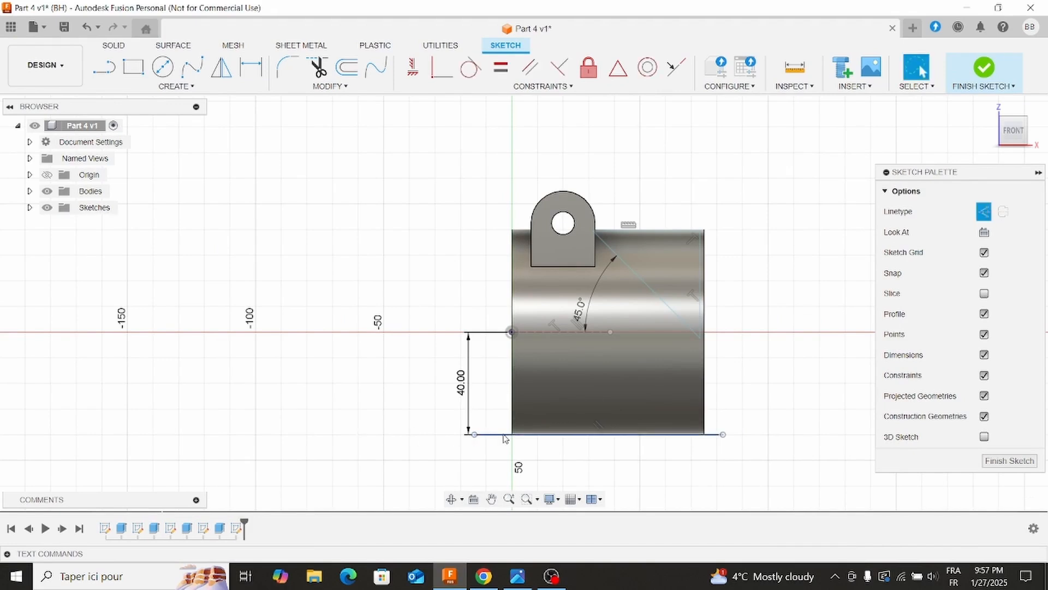
click(542, 438)
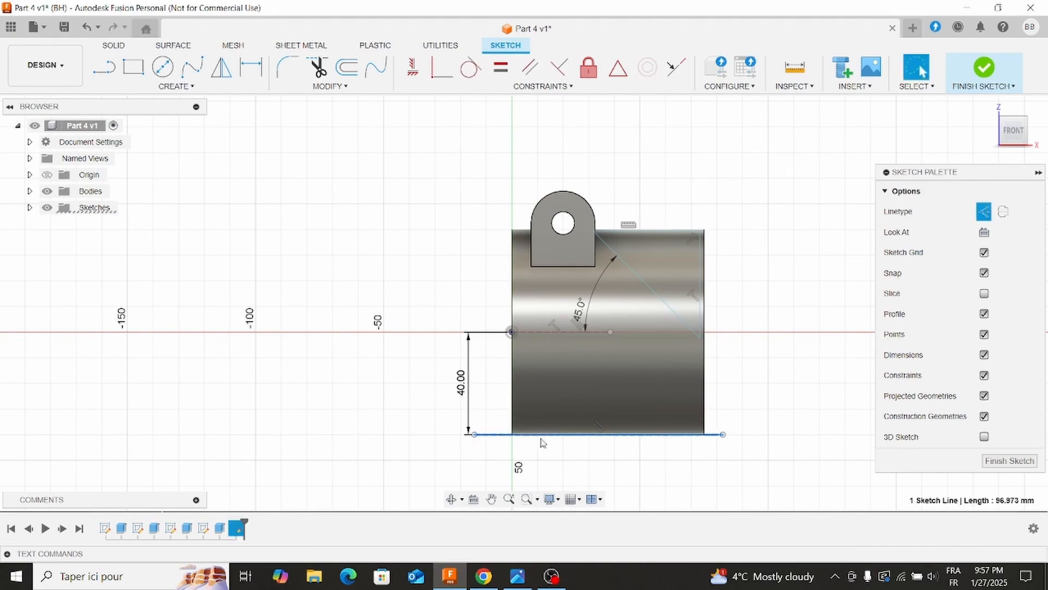
click(824, 363)
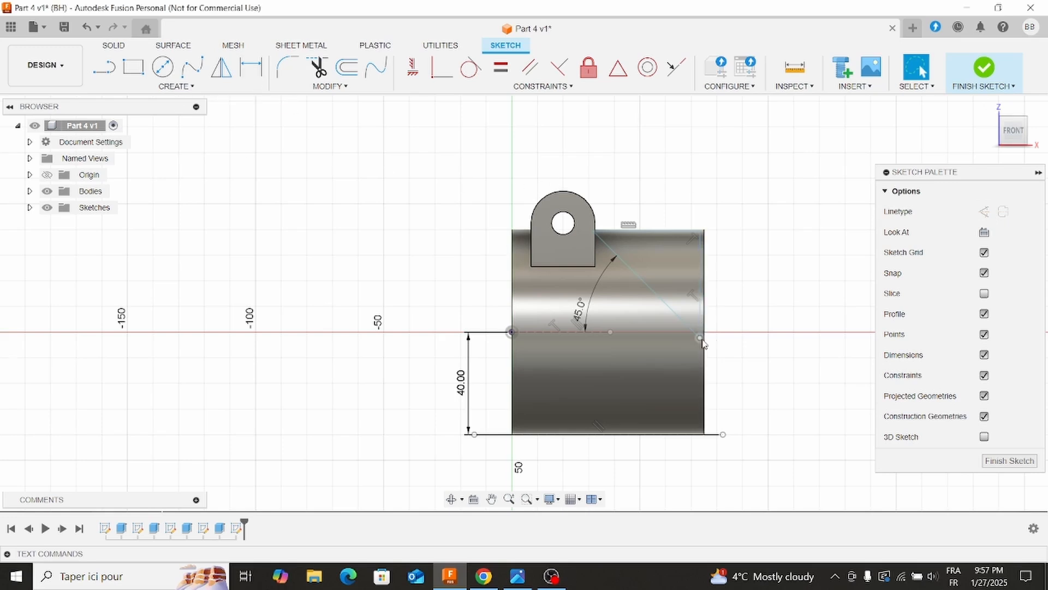
Recheck the reference drawing and dimension the triangle's lowest corner 40 mm above the lower construction line.
click(250, 67)
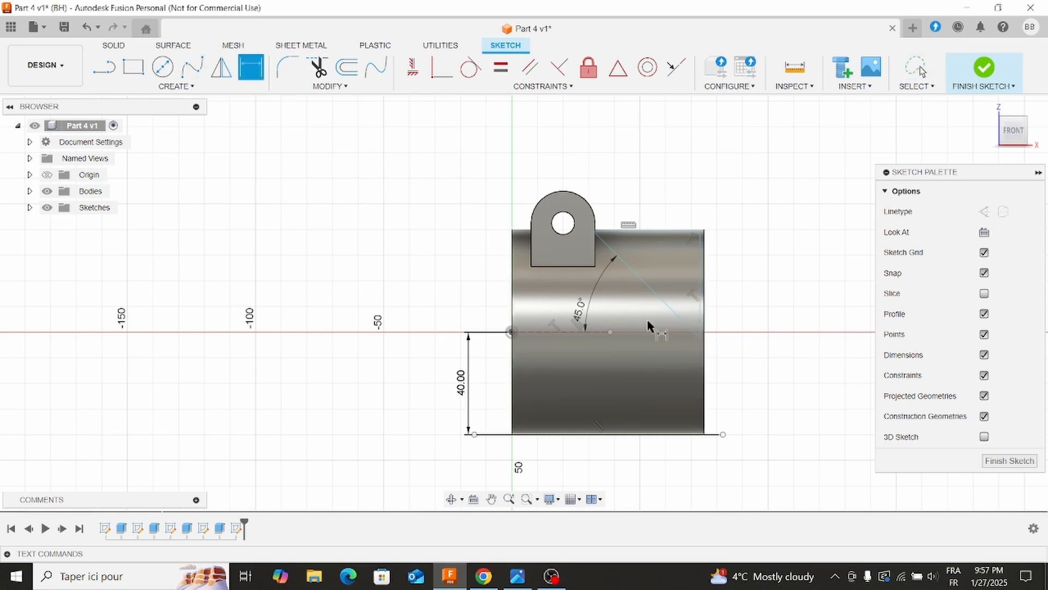
click(700, 337)
click(692, 434)
click(771, 392)
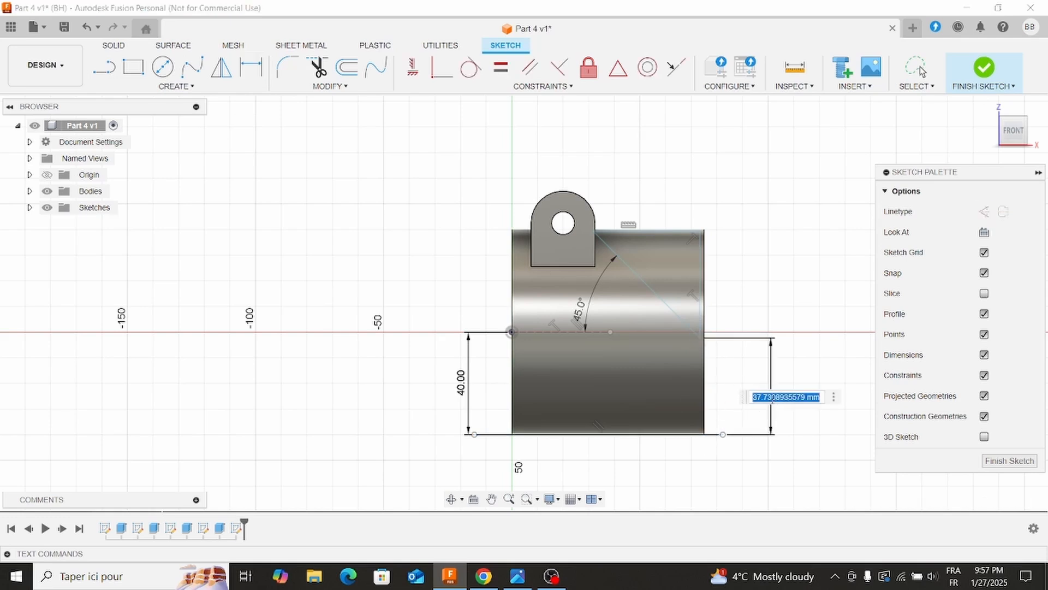
click(518, 576)
click(521, 584)
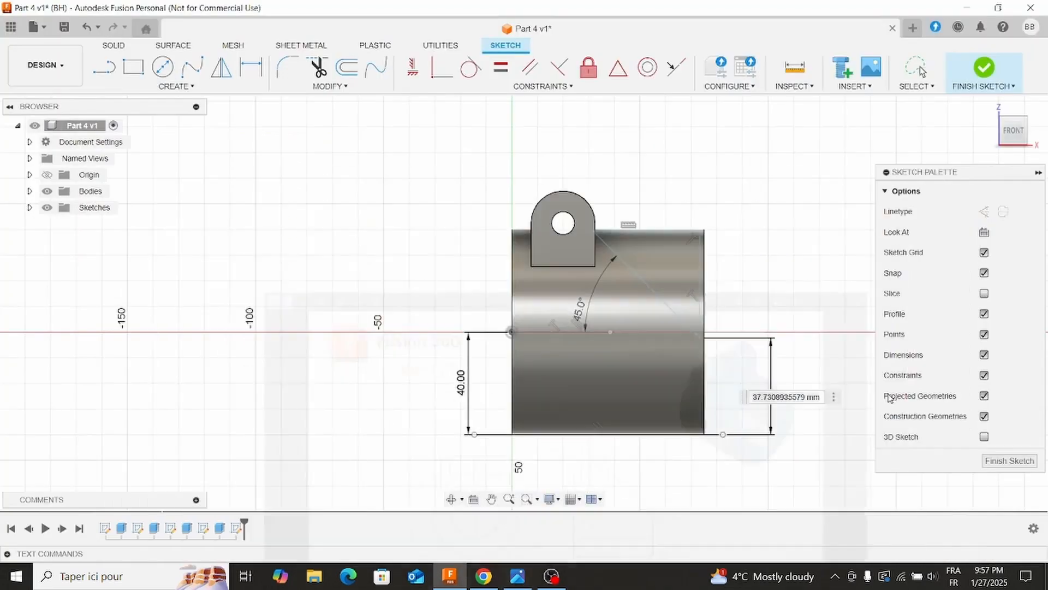
double_click(795, 396)
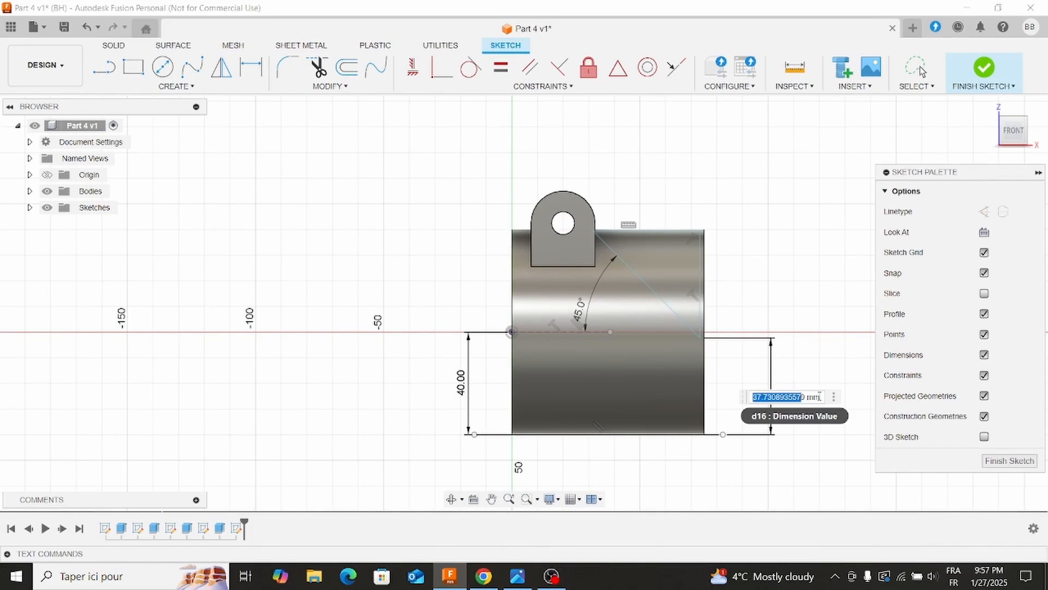
drag(820, 397, 701, 391)
text(40)
key(Return)
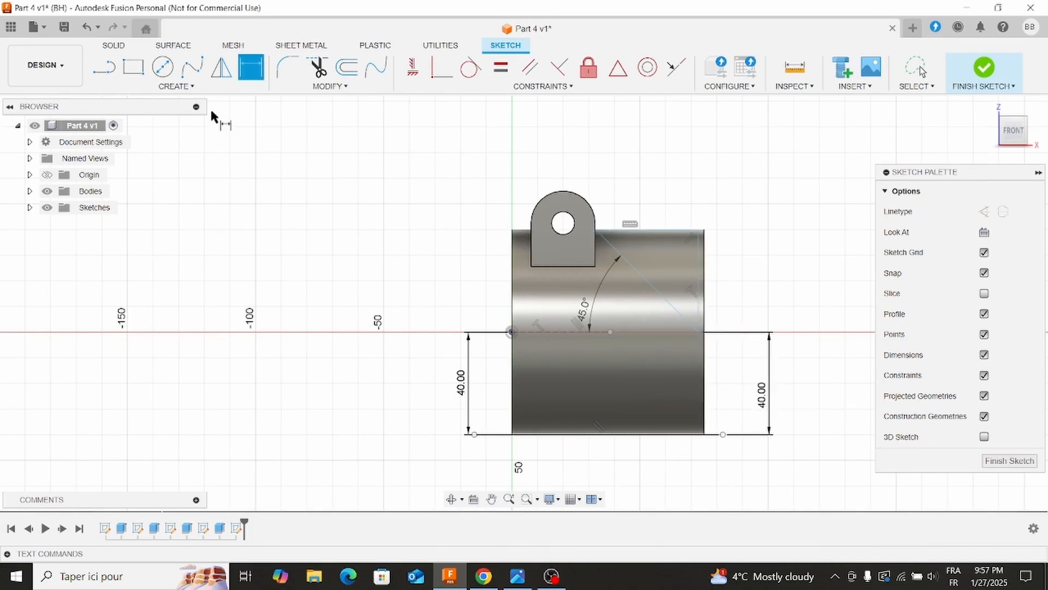
Draw a vertical construction line at the cylinder's right end face, from the lower construction line to above the cylinder.
click(103, 66)
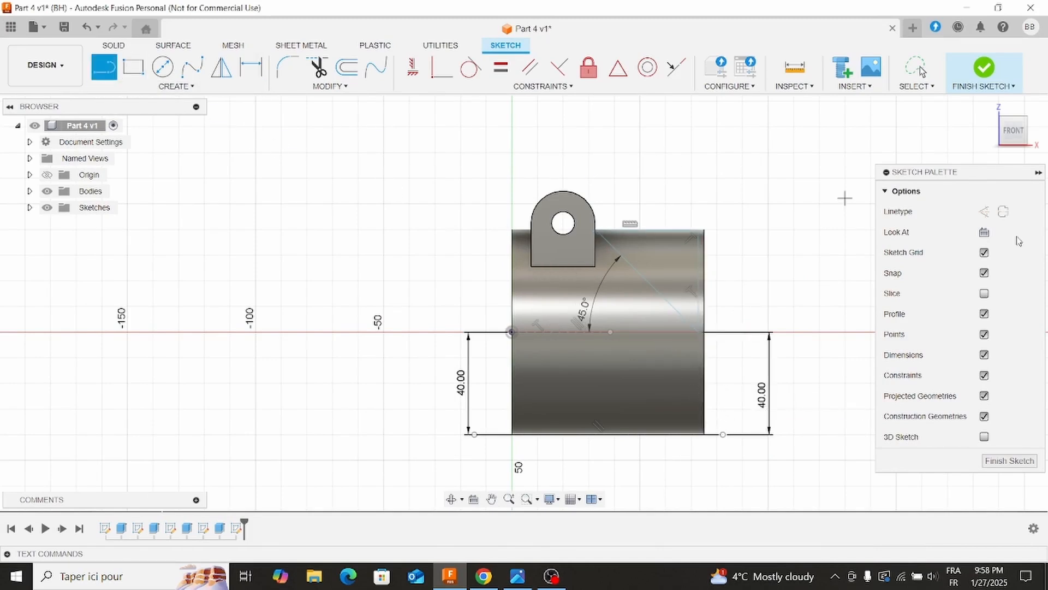
click(984, 213)
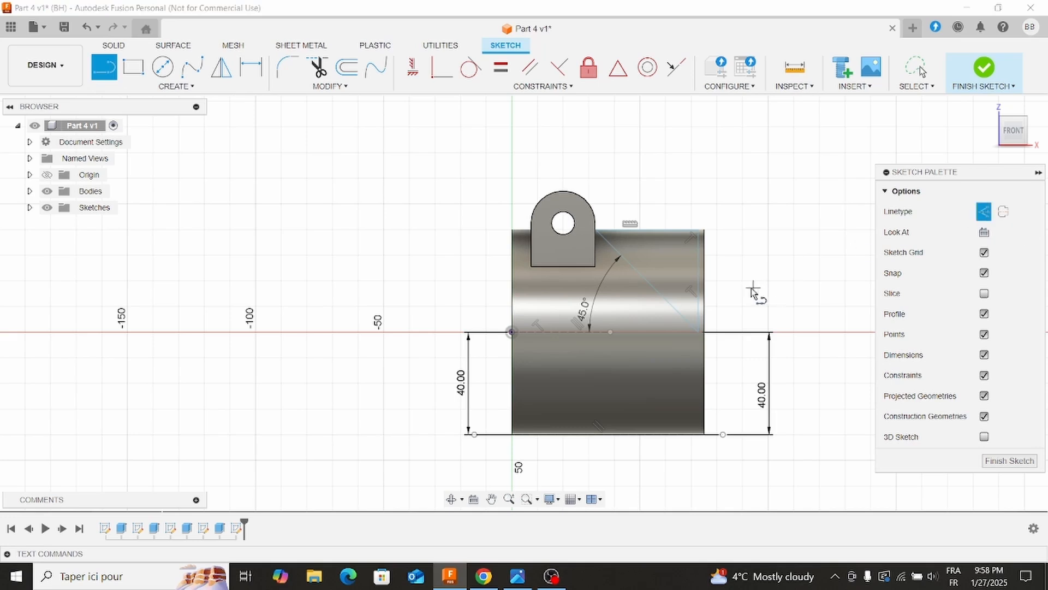
click(705, 435)
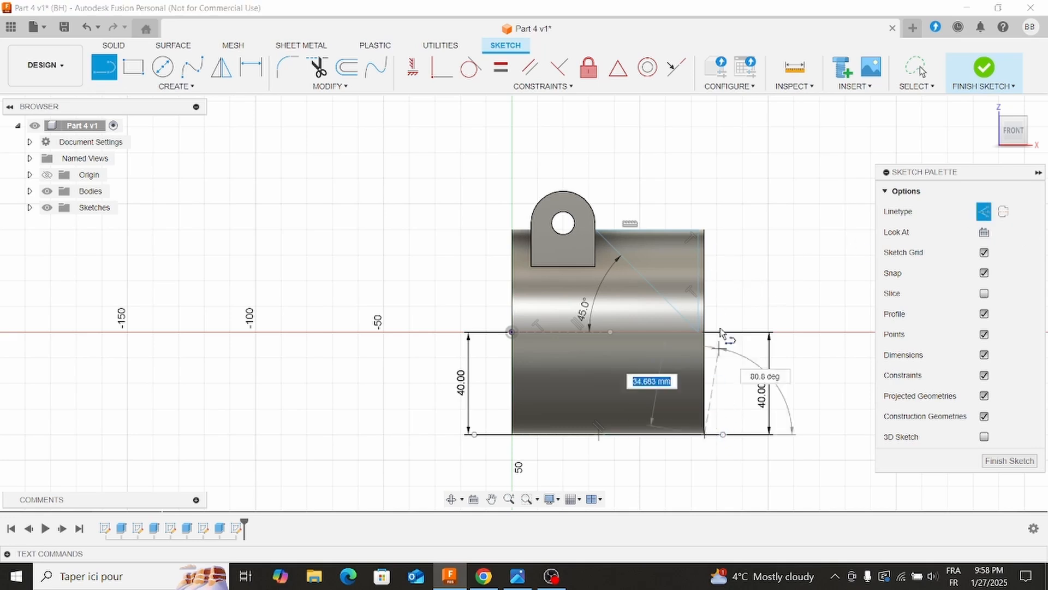
click(705, 204)
key(Escape)
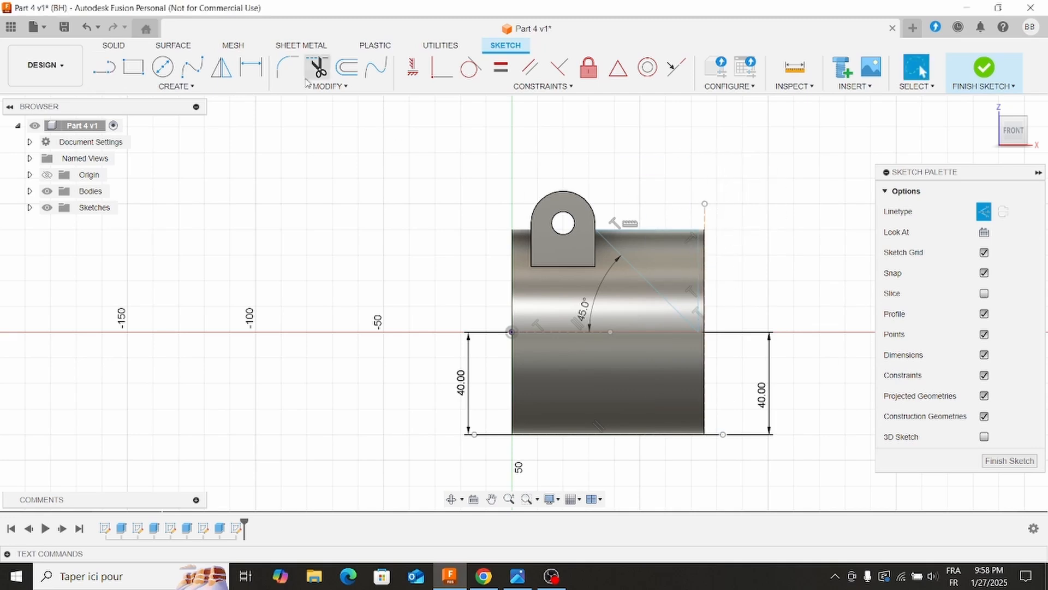
Dimension the vertical construction line at the cylinder's end face 75 mm from the origin.
click(251, 69)
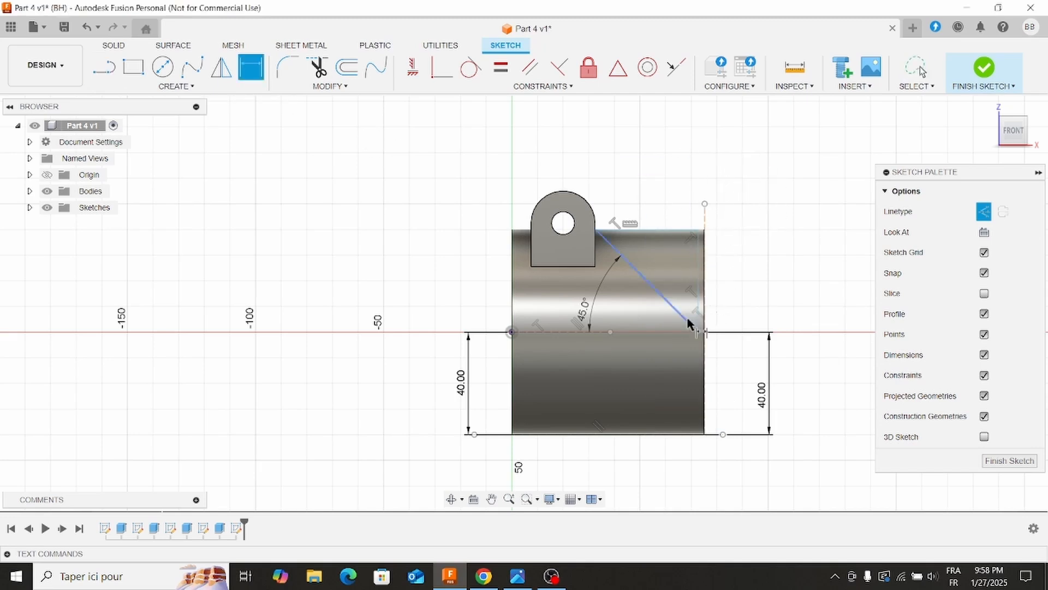
click(704, 351)
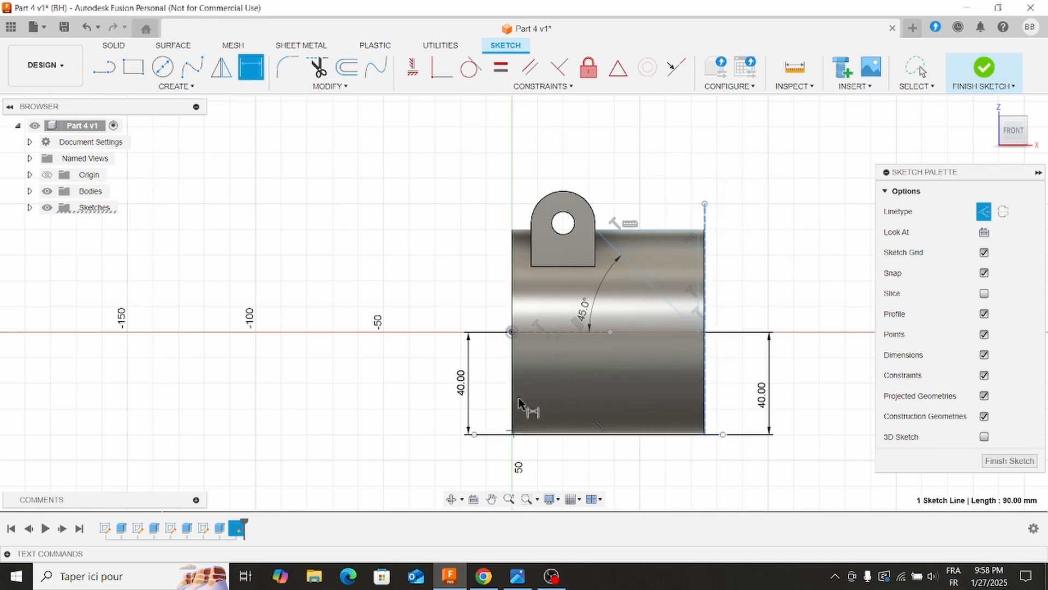
click(512, 333)
click(593, 143)
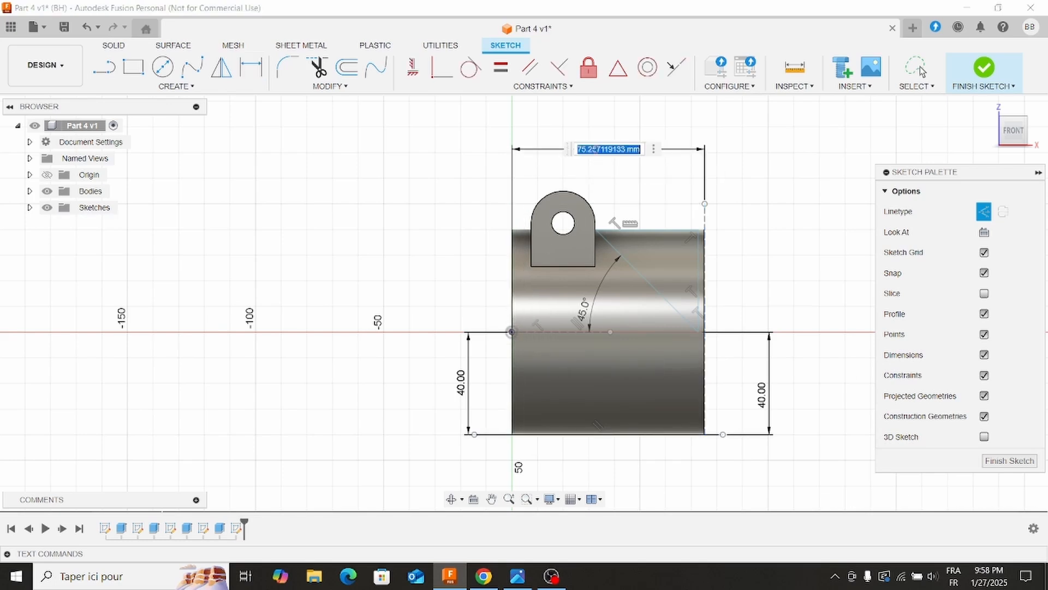
text(75)
key(Return)
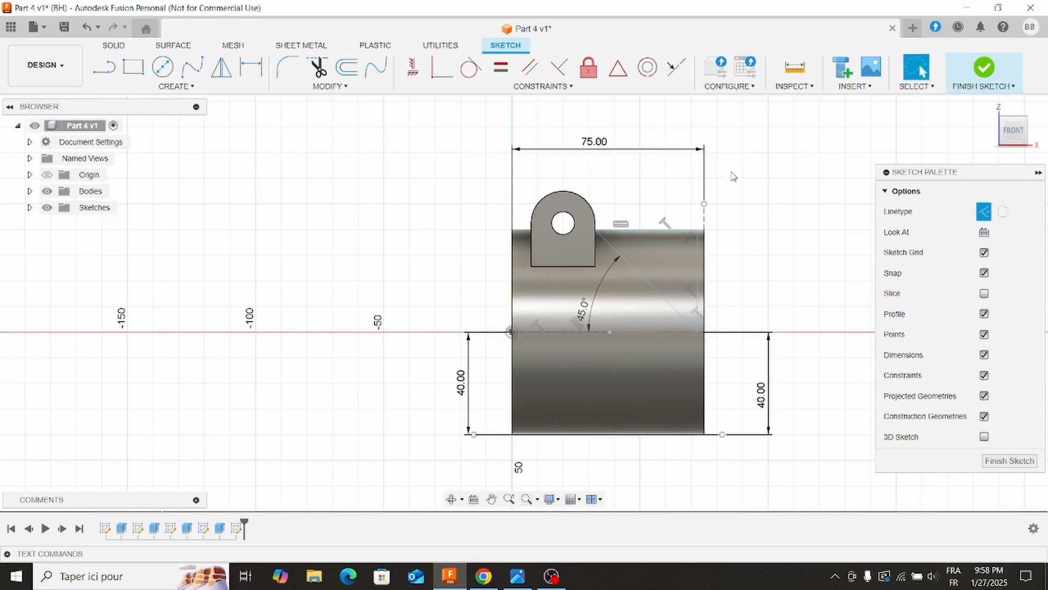
Make the triangle's vertical side collinear with the vertical construction line.
click(699, 267)
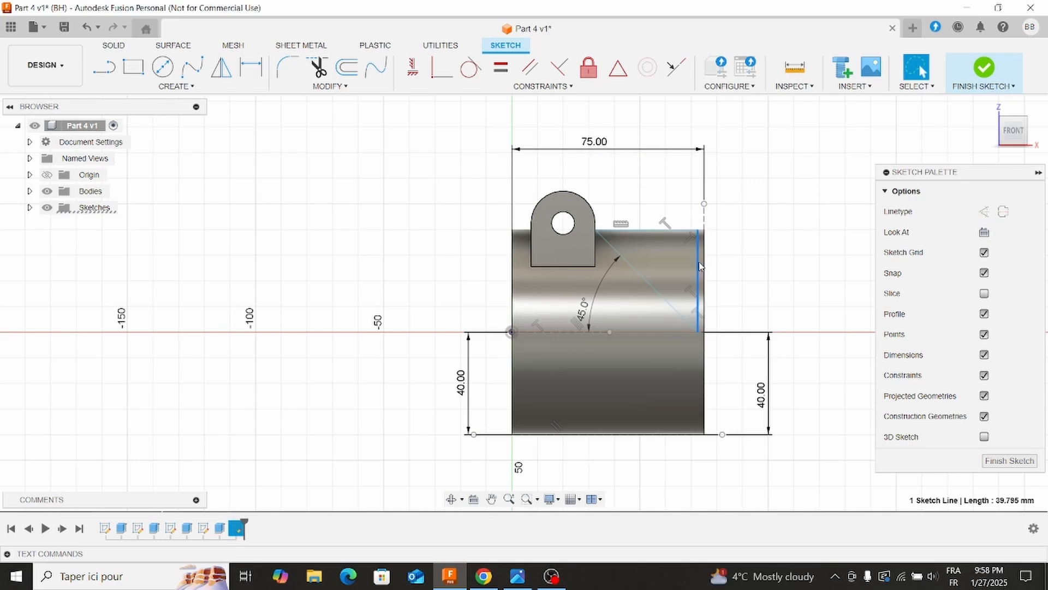
click(704, 219)
click(546, 86)
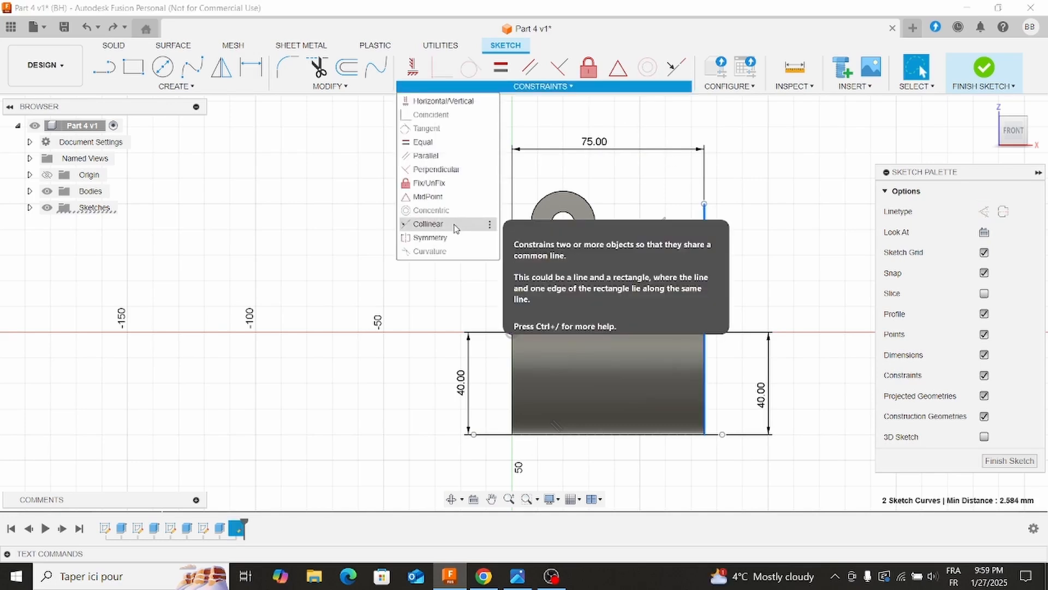
click(432, 224)
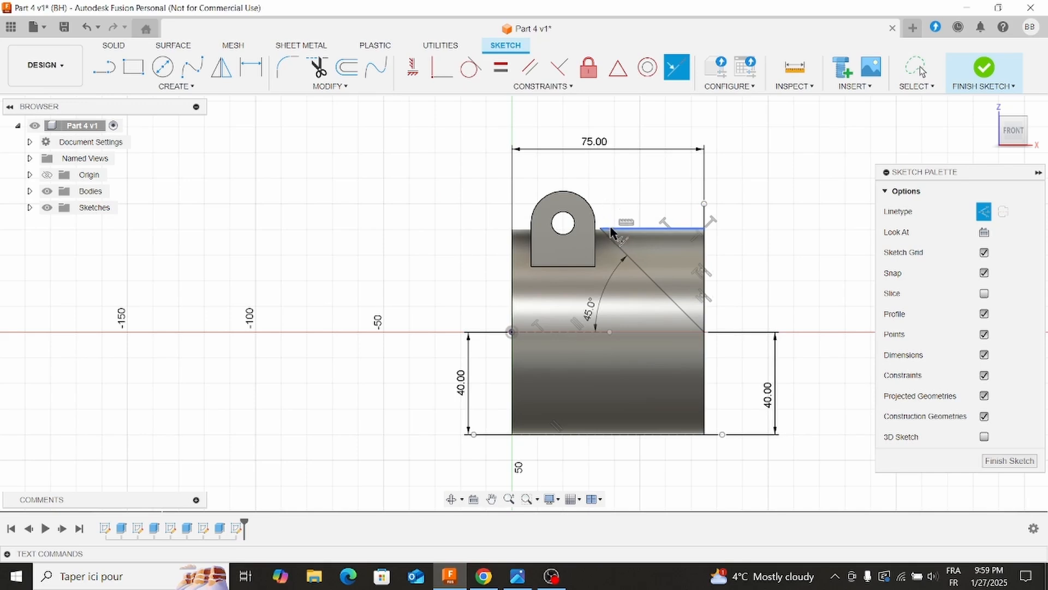
key(Escape)
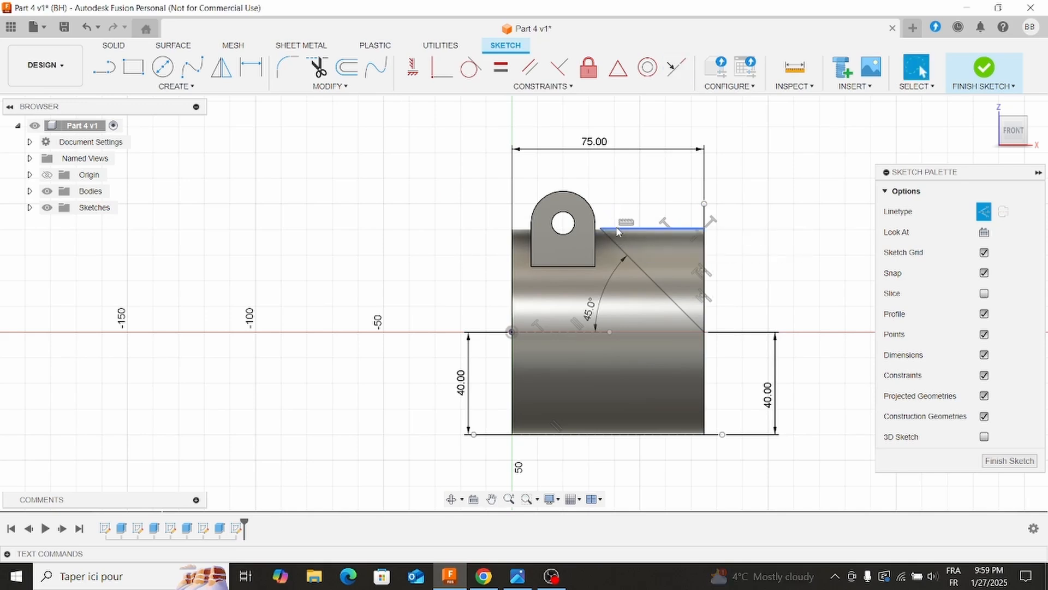
Move the triangle's horizontal side above the cylinder and draw a horizontal construction line about 80 mm long along the cylinder's upper edge.
drag(618, 231, 618, 224)
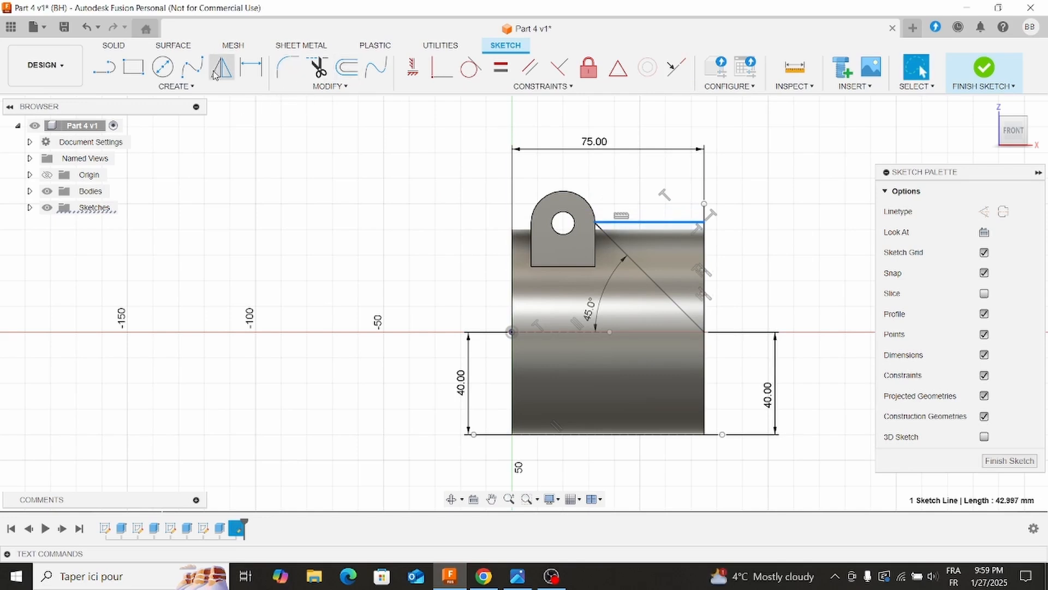
click(101, 70)
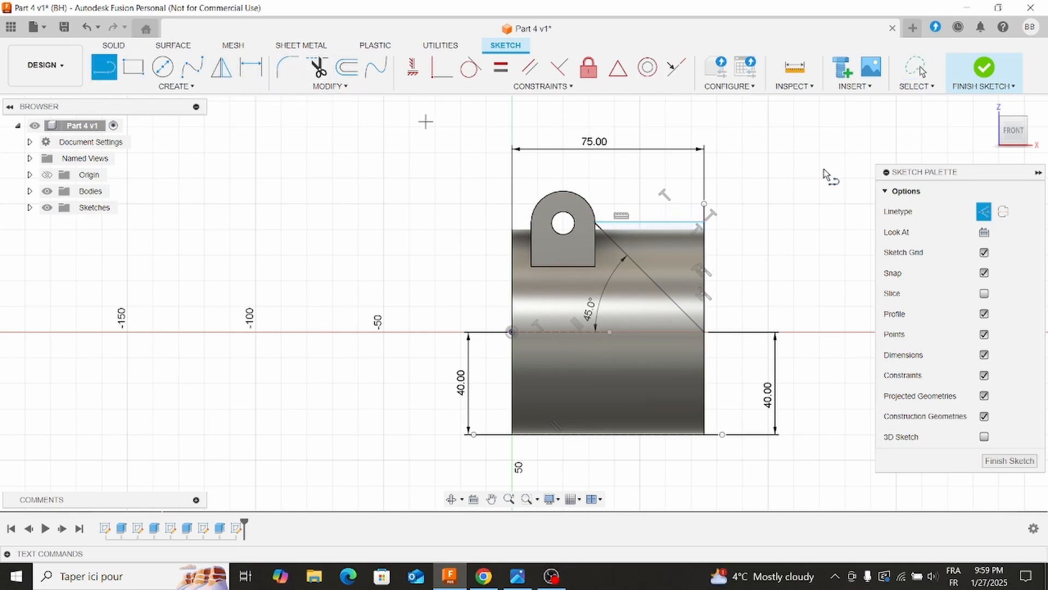
click(507, 229)
click(719, 230)
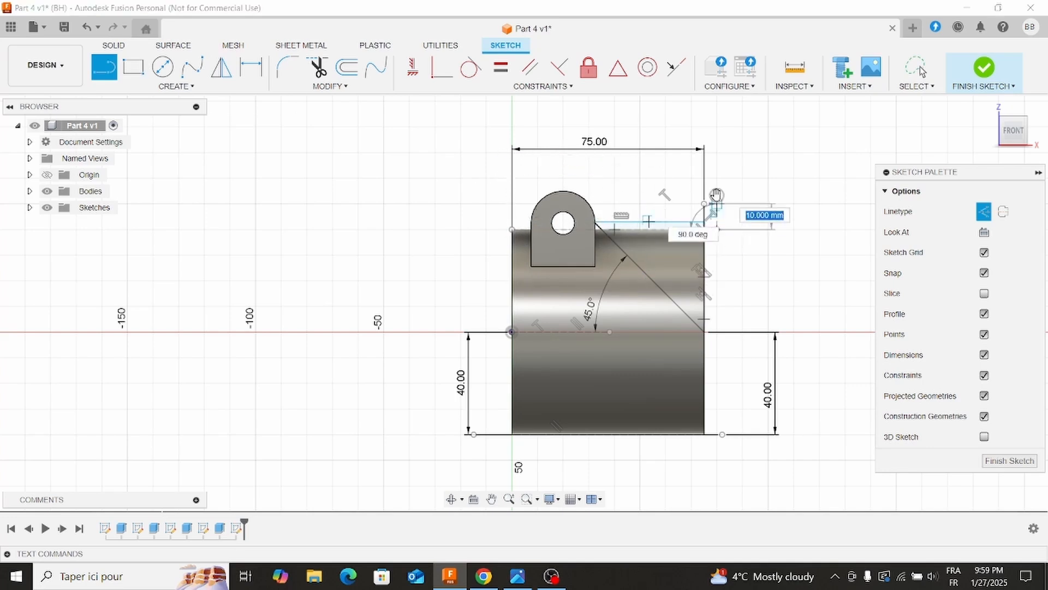
key(Escape)
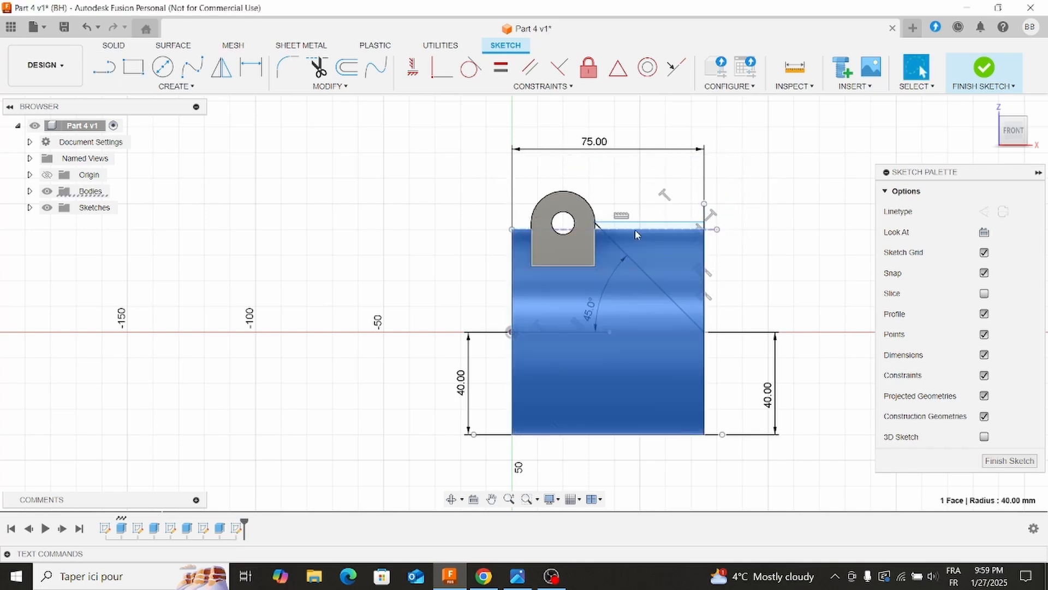
Dimension the upper horizontal construction line 40 mm above the origin.
click(633, 222)
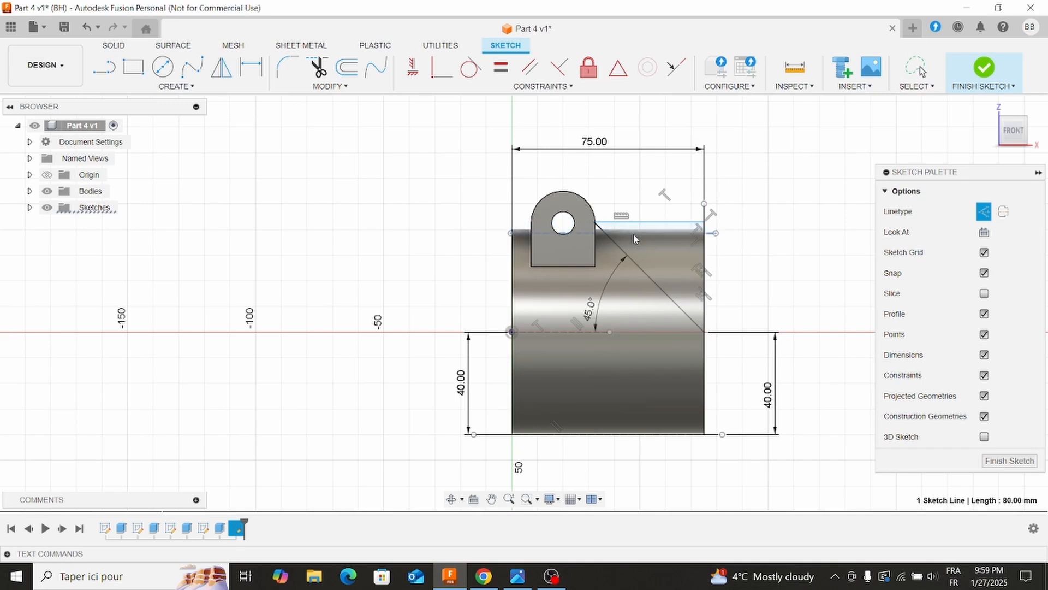
click(428, 216)
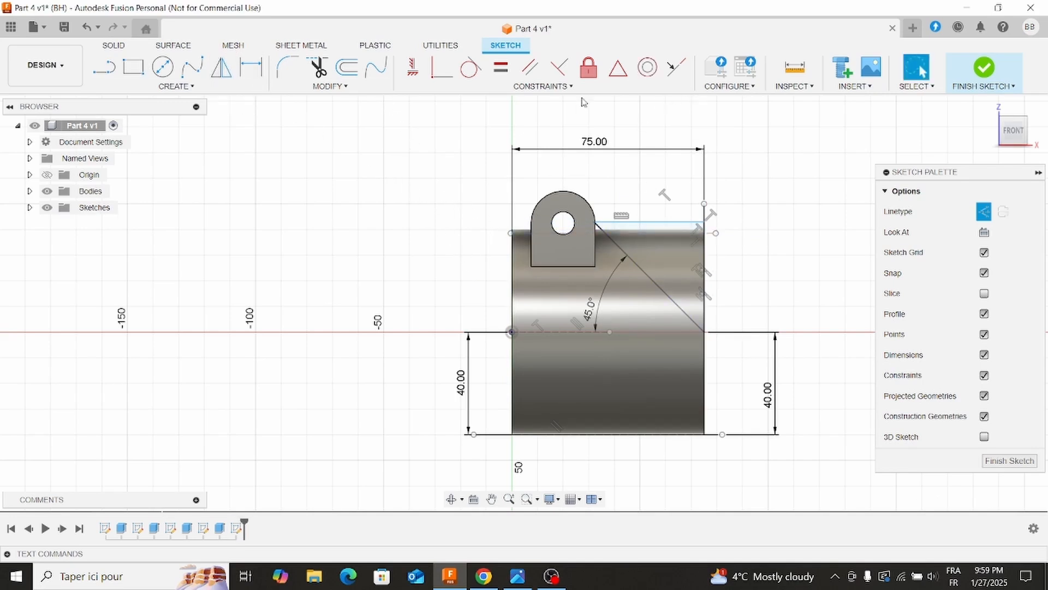
click(251, 67)
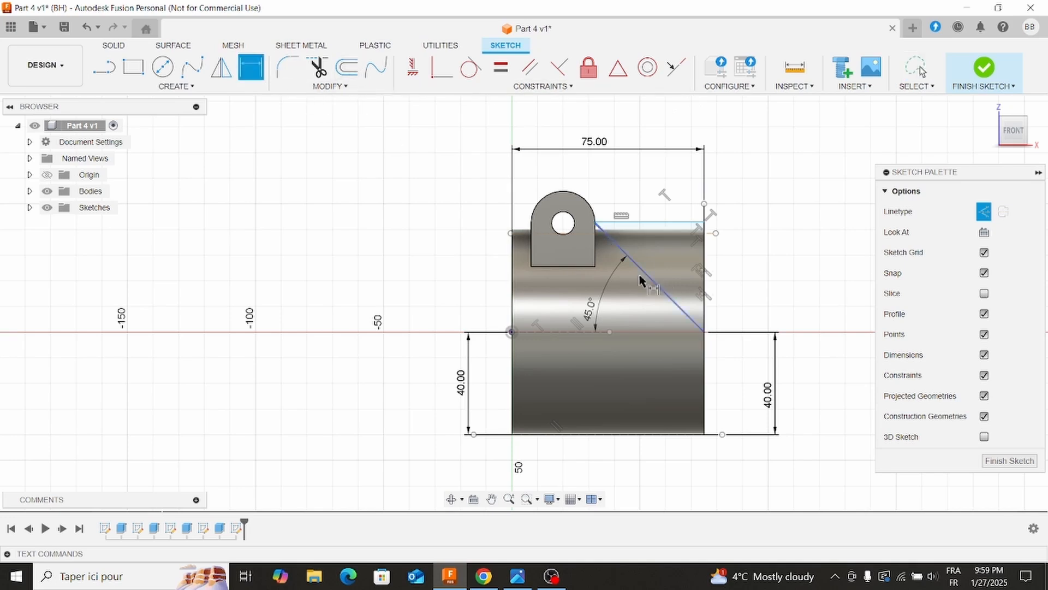
click(628, 233)
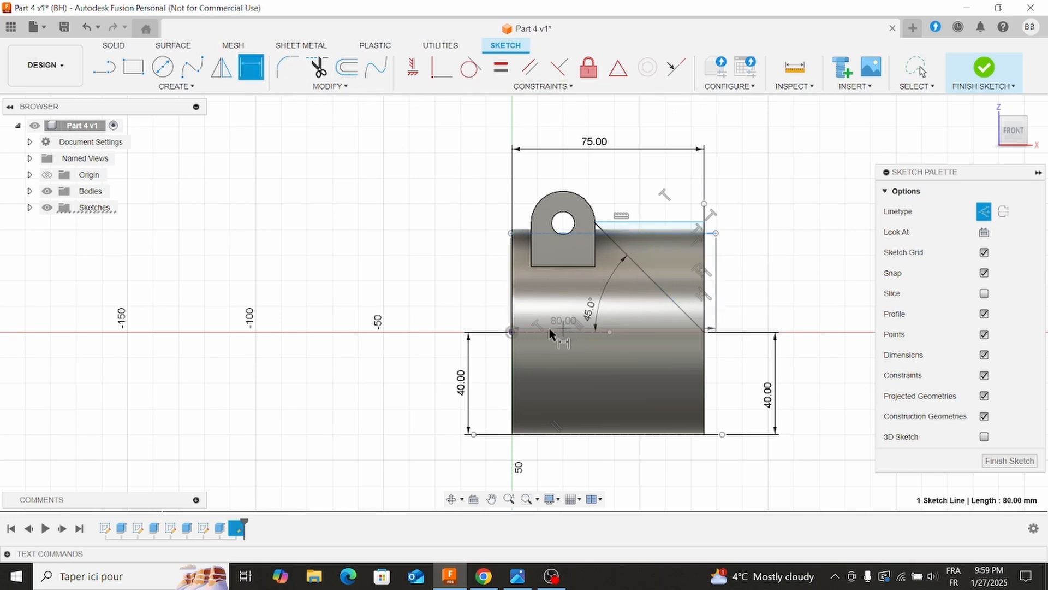
click(511, 331)
click(485, 296)
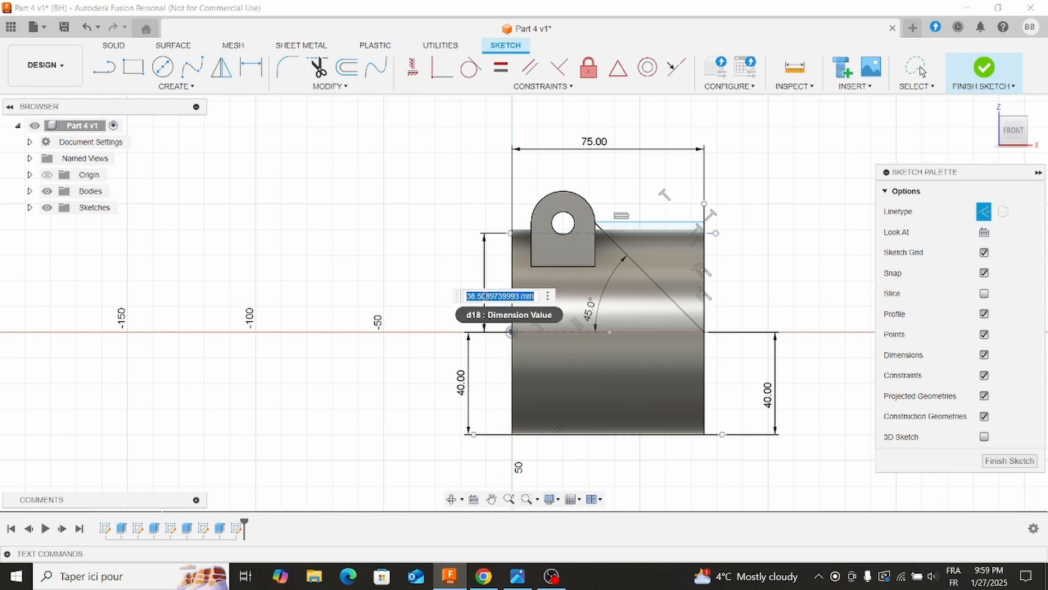
text(40)
key(Return)
key(Escape)
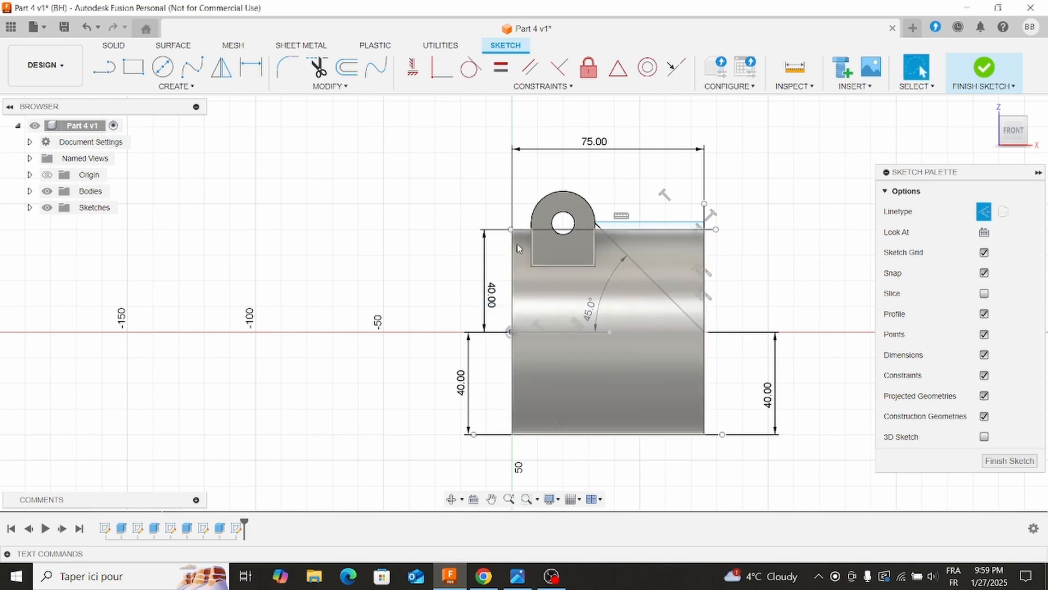
Raise the triangle's horizontal side clear of the upper construction line and constrain the two lines collinear.
drag(658, 222, 662, 206)
shift+click(654, 230)
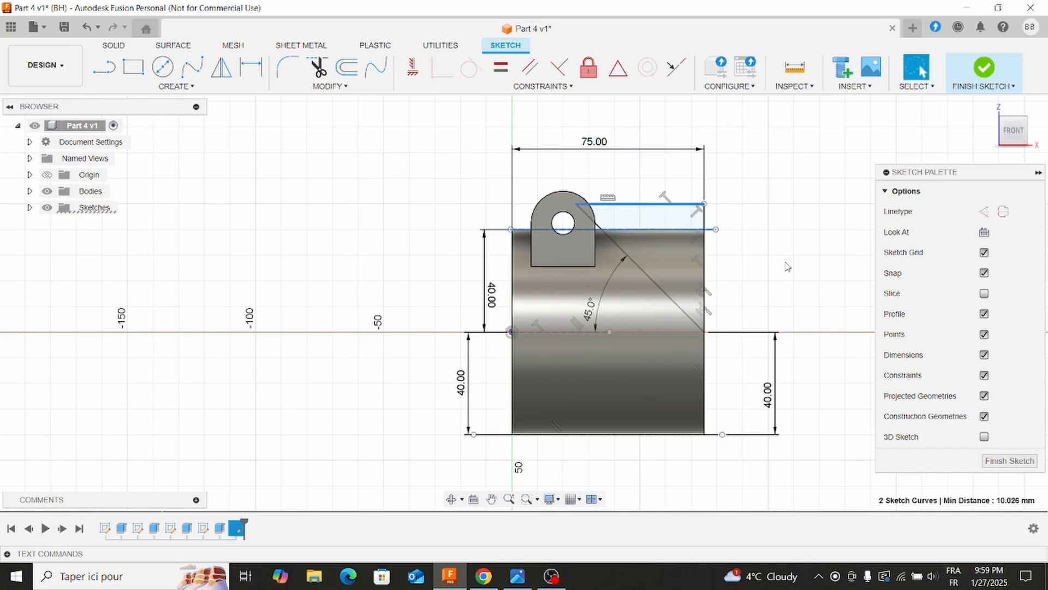
click(543, 86)
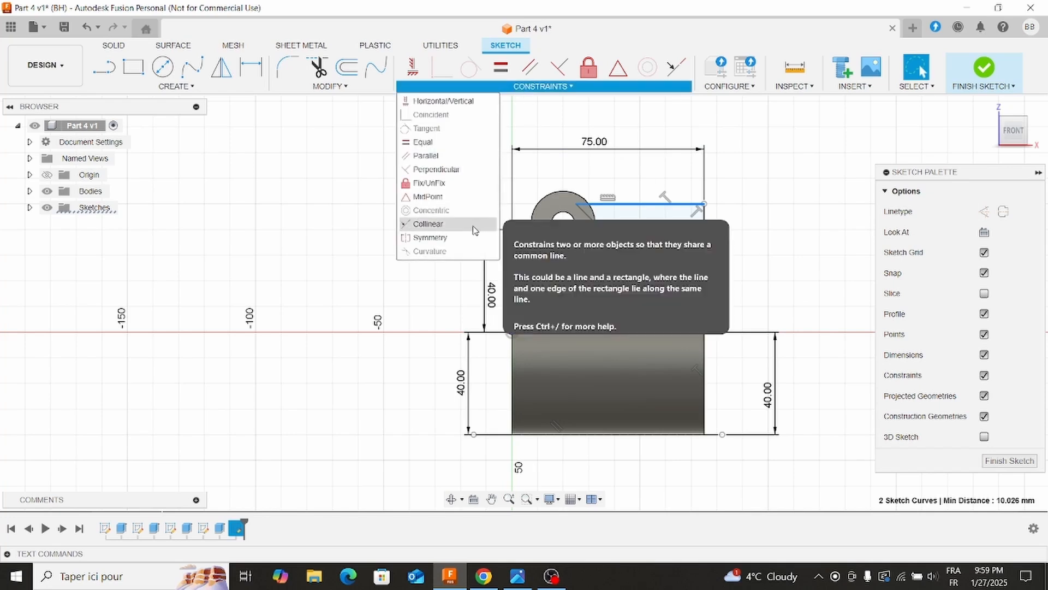
click(431, 227)
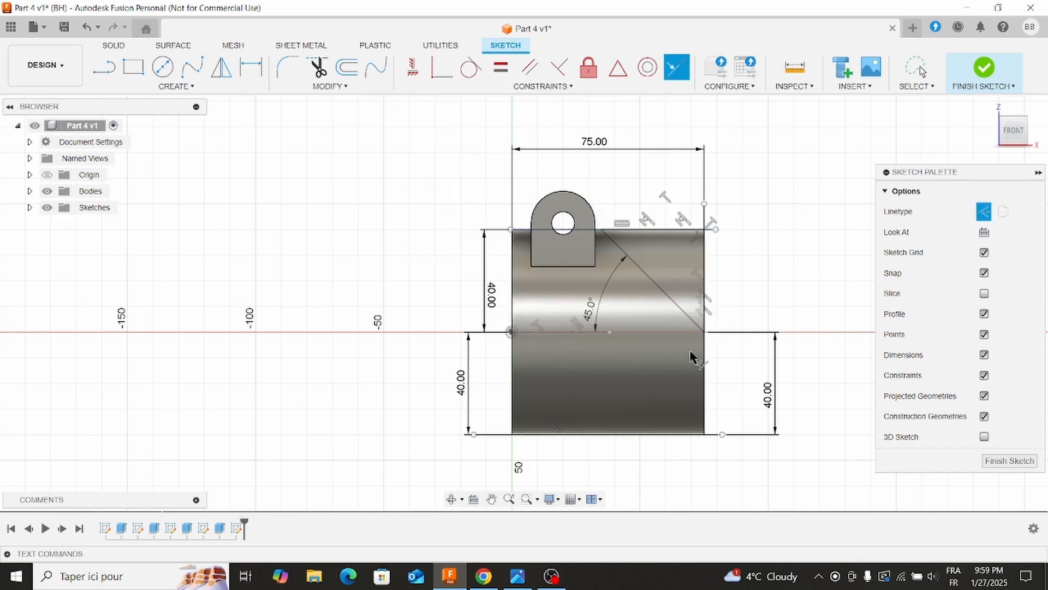
Extrude the triangle profile as a cut in two directions, with extent All on both sides, to make the slanted cut.
click(114, 45)
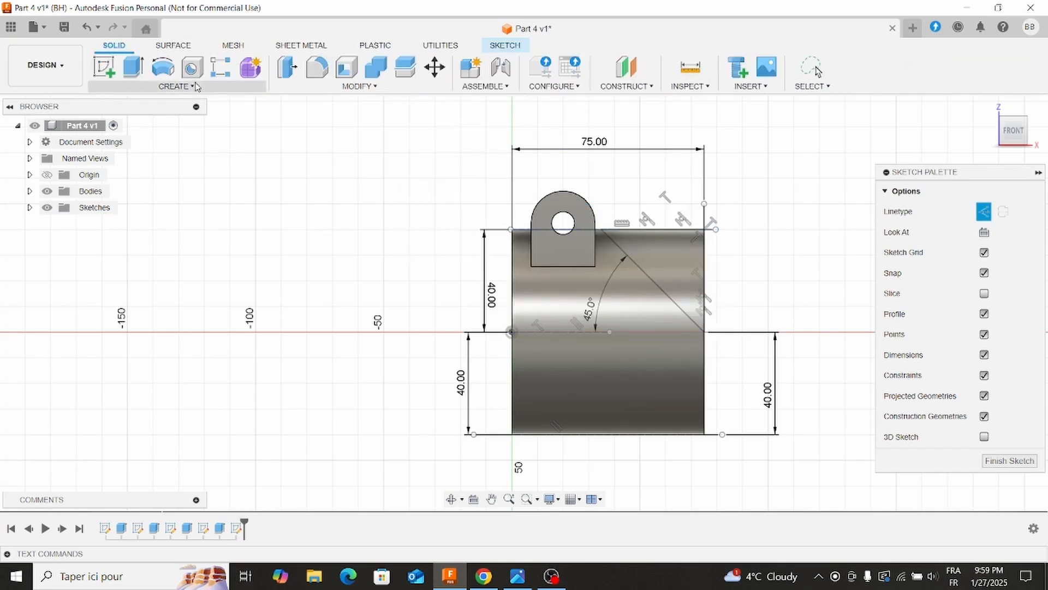
click(132, 69)
click(961, 252)
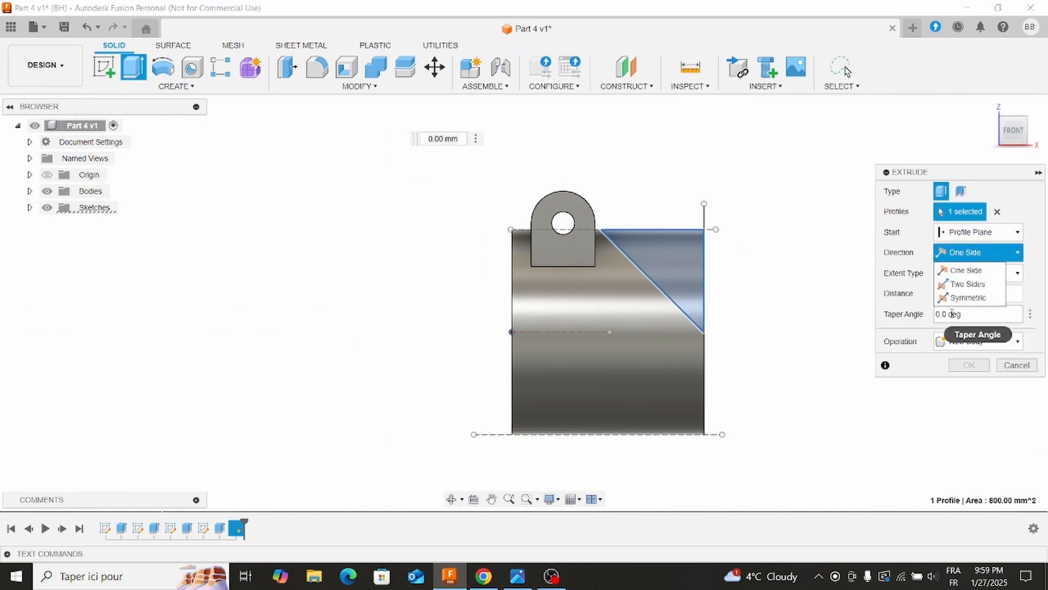
click(968, 284)
click(964, 298)
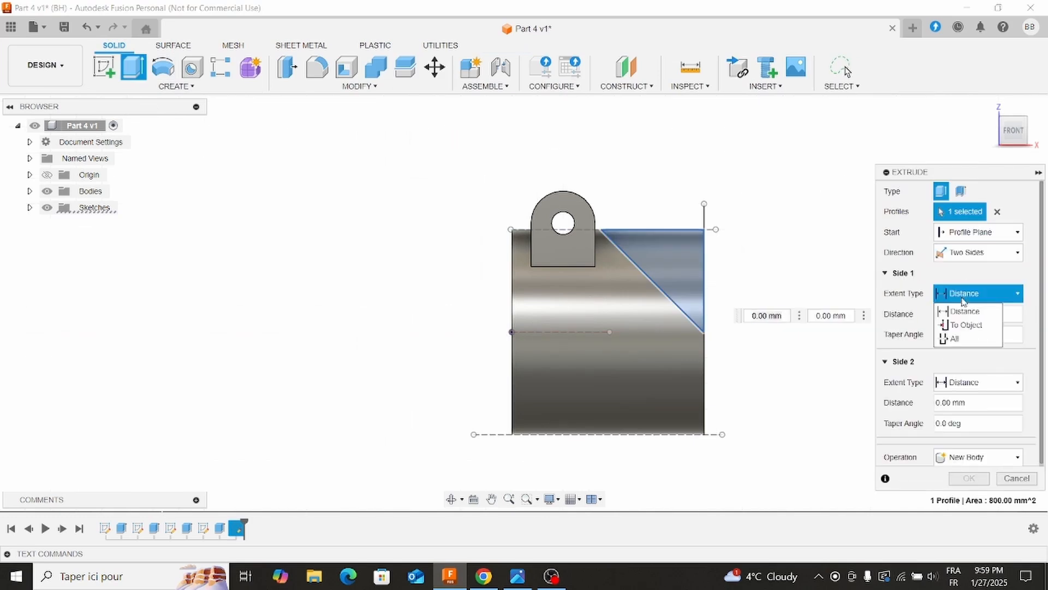
click(954, 338)
click(965, 362)
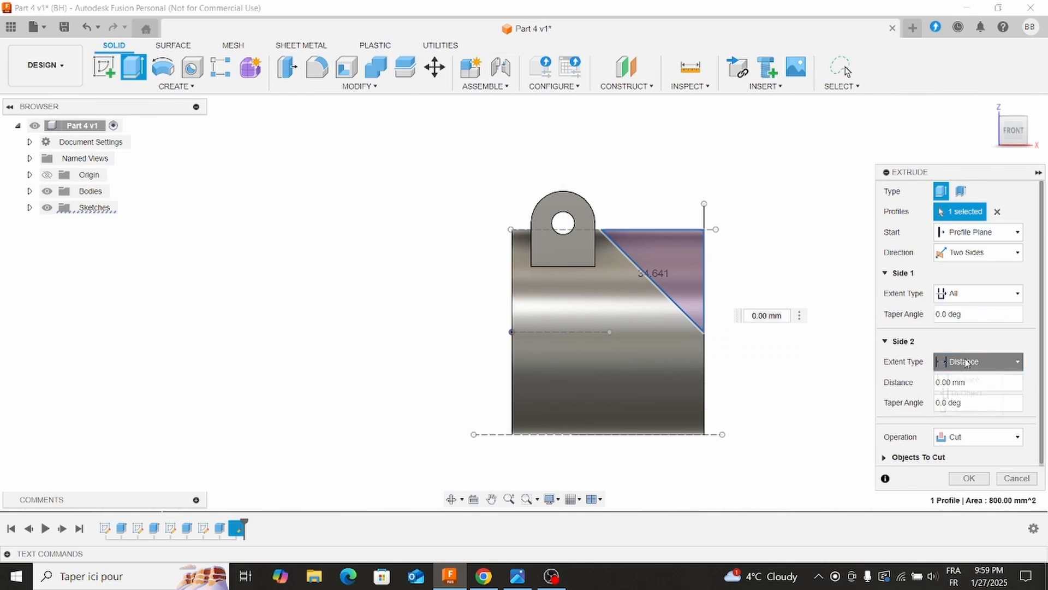
click(962, 406)
click(971, 463)
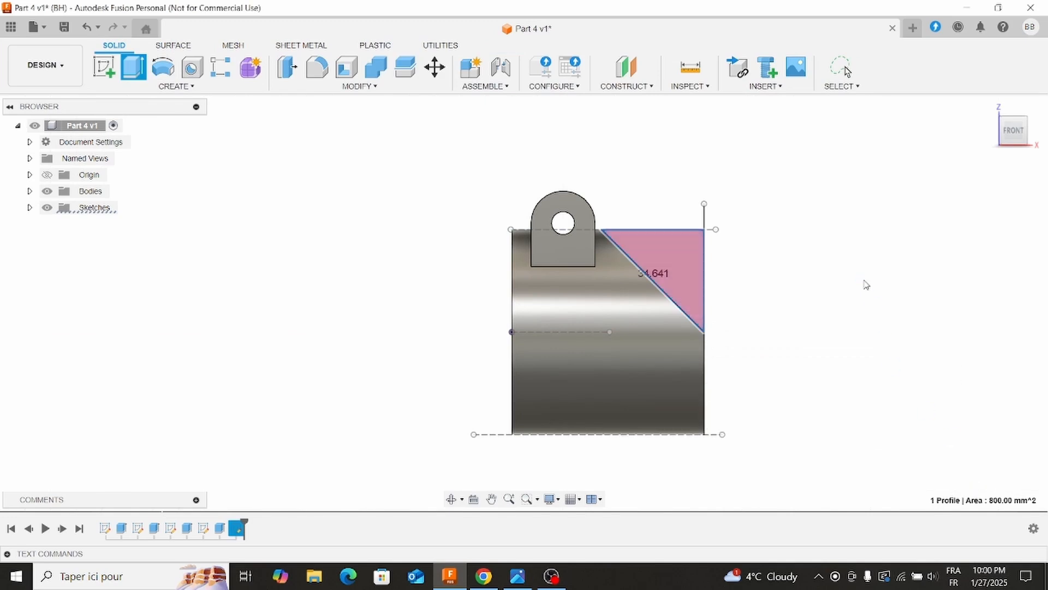
shift+middle_drag(862, 288, 629, 473)
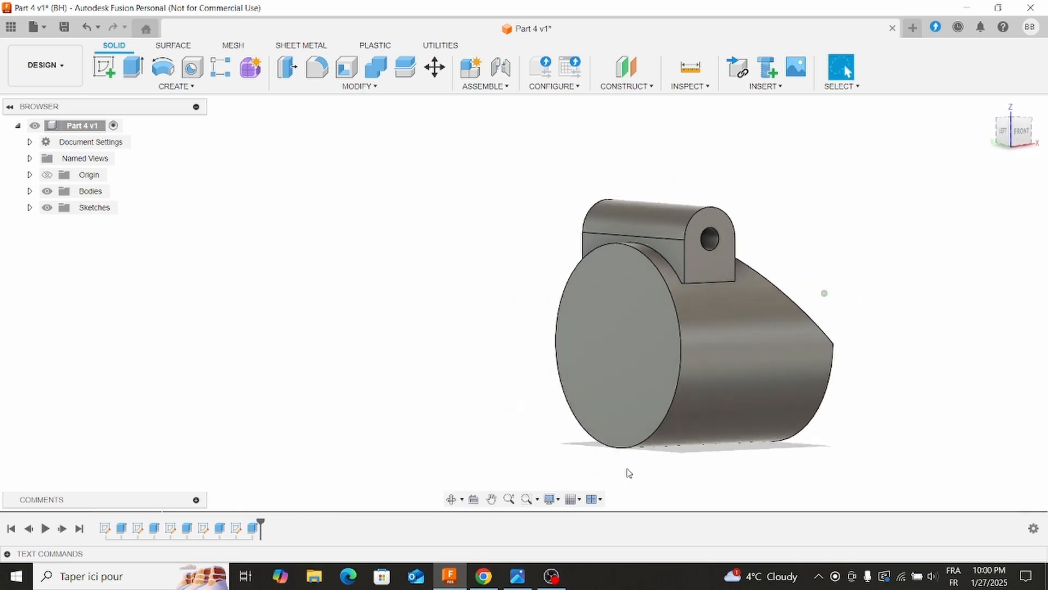
Check the reference drawing and sketch a circle about 57 mm in diameter, centred on the origin, on the cylinder's full circular end face.
click(526, 574)
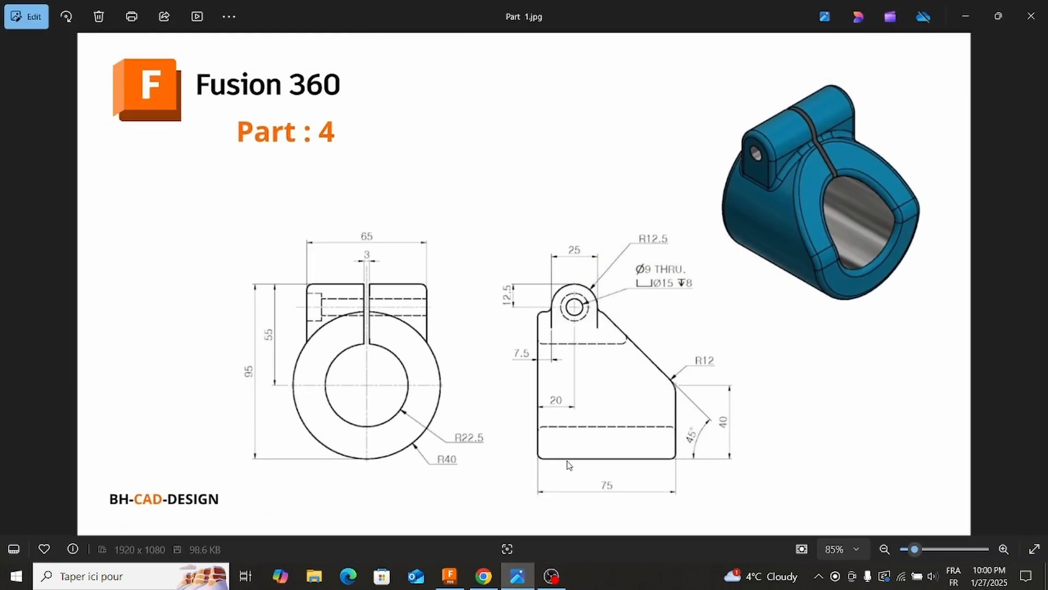
click(518, 576)
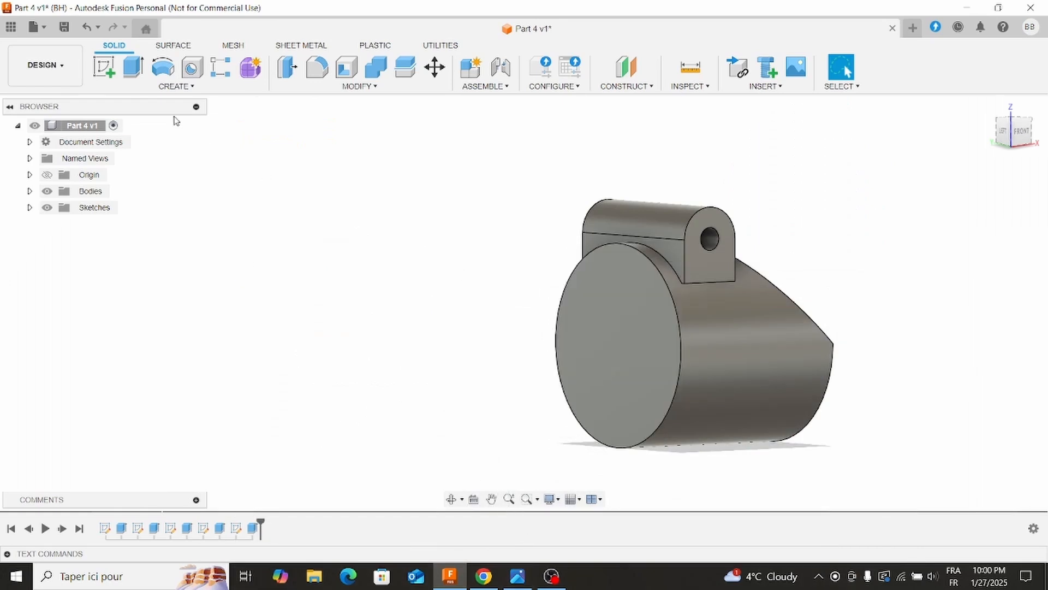
click(108, 71)
click(624, 392)
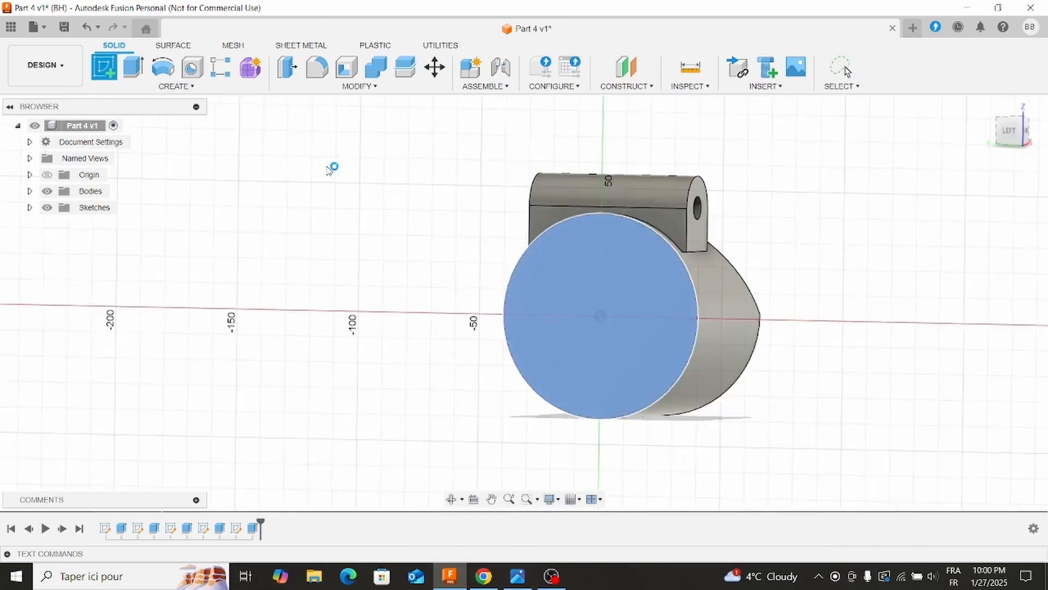
click(162, 67)
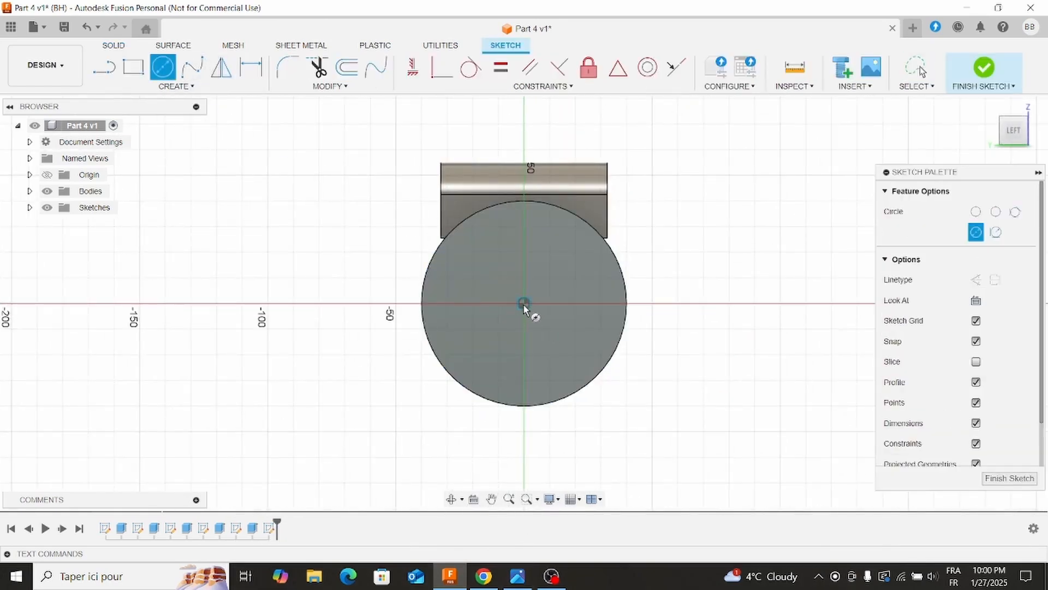
click(524, 304)
click(582, 260)
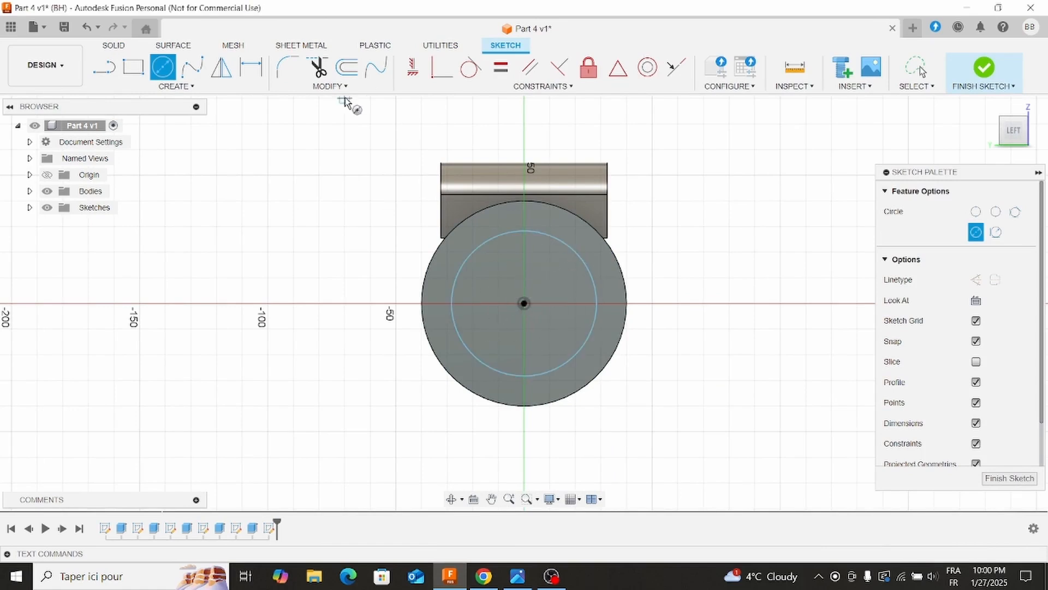
Set the bore circle's diameter to 50 mm.
click(251, 68)
click(599, 290)
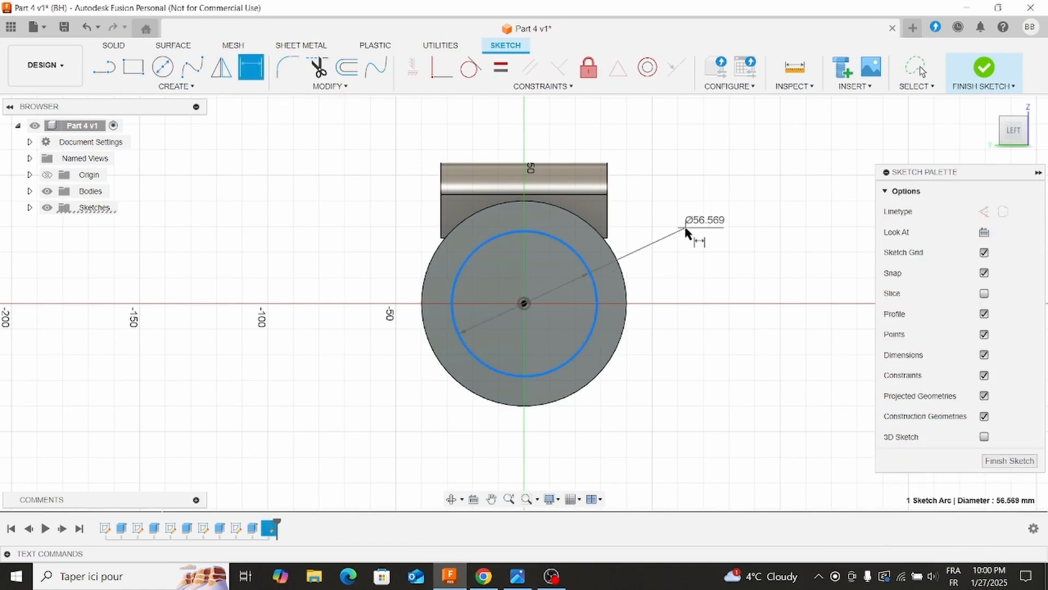
click(686, 230)
text(50)
key(Return)
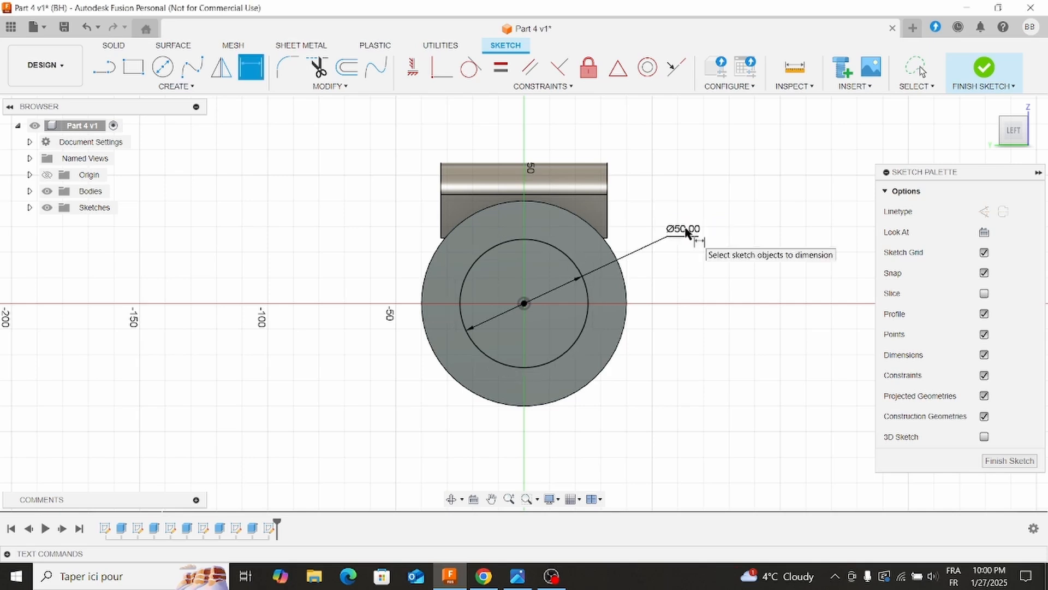
Extrude the 50 mm circle as a flipped cut with extent All, boring through the cylinder.
click(113, 46)
click(125, 73)
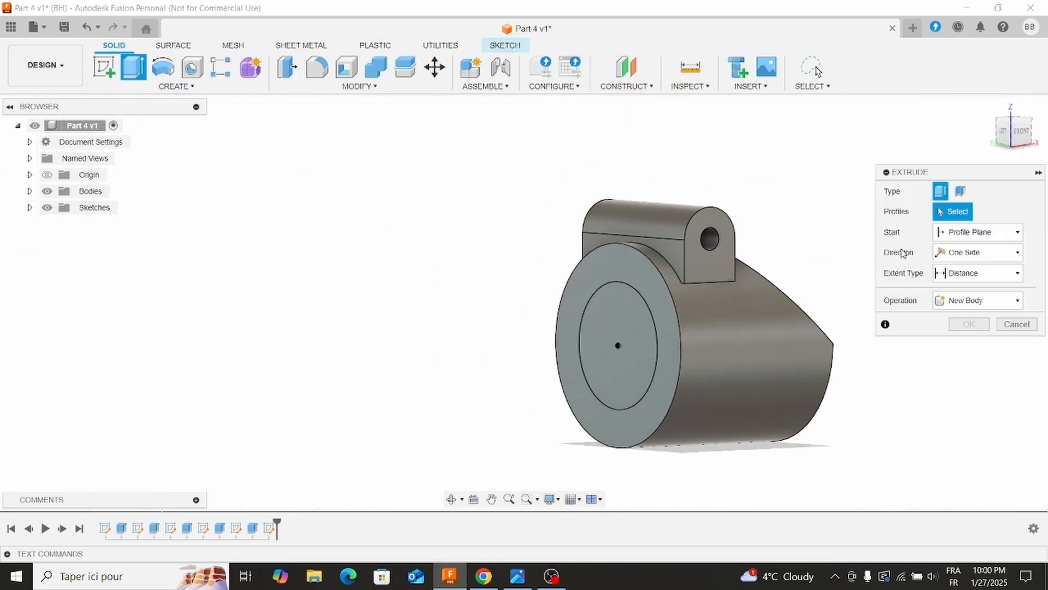
click(957, 300)
click(956, 331)
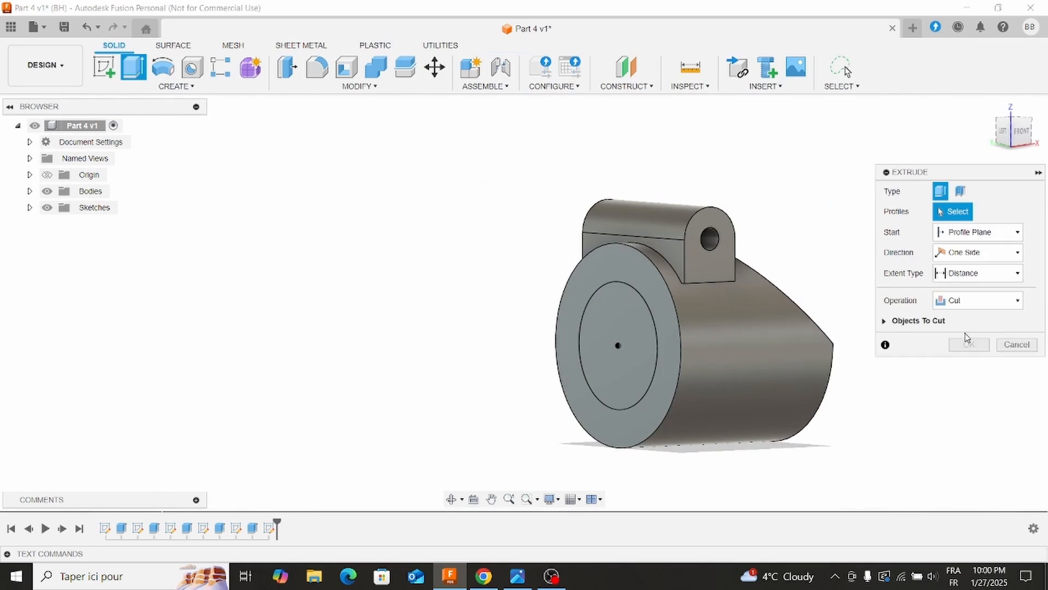
click(963, 273)
click(955, 318)
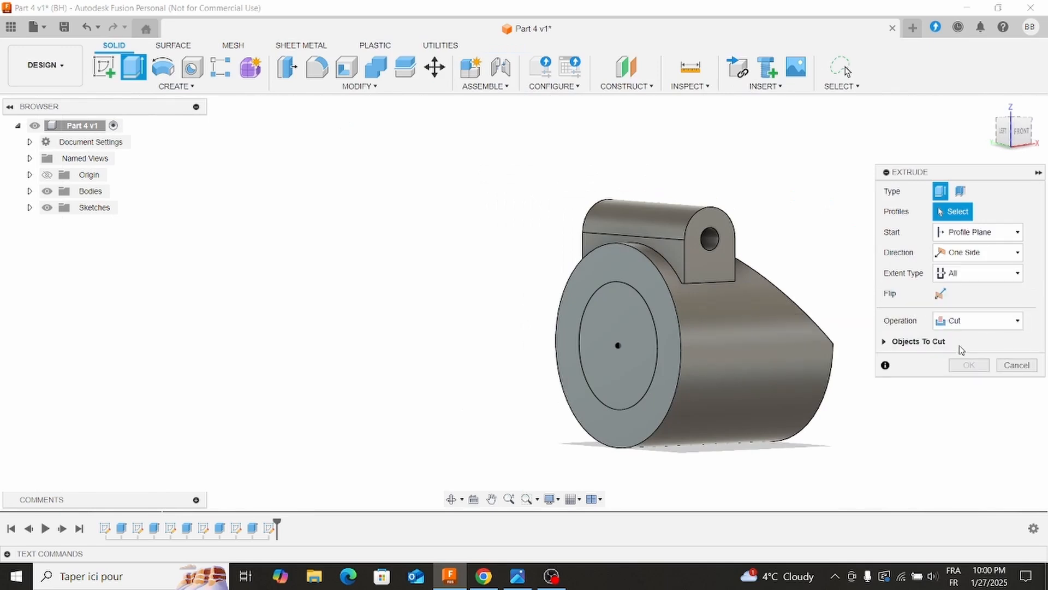
click(628, 361)
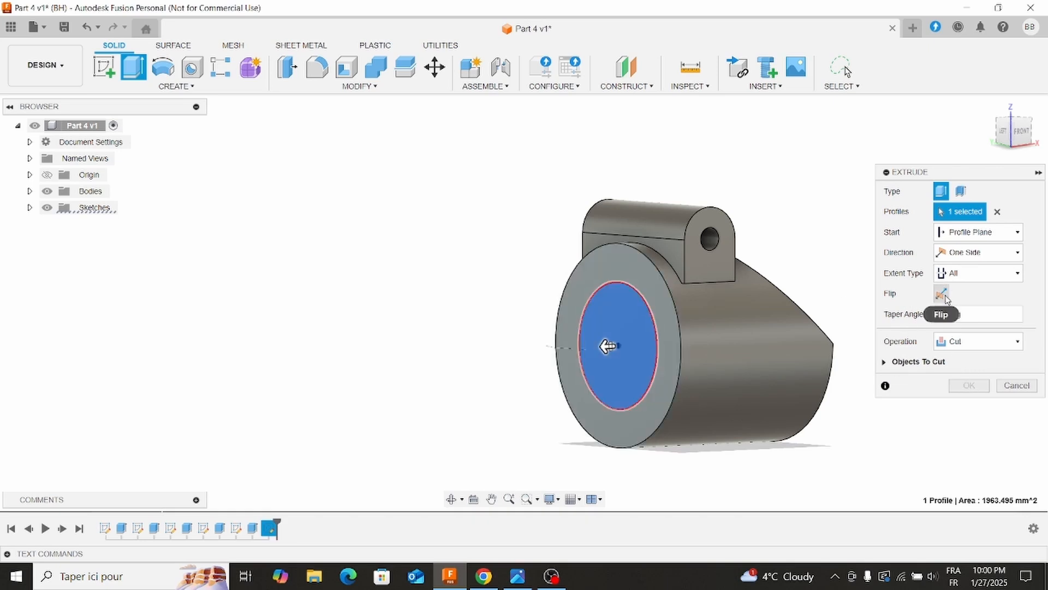
click(942, 295)
click(969, 385)
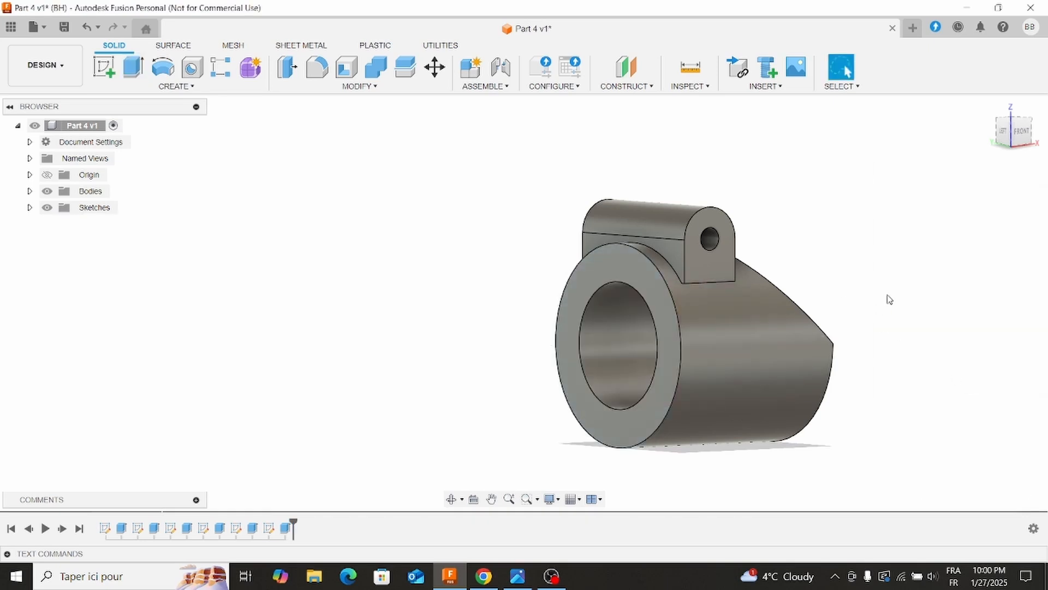
Check the reference drawing and fillet the two short edges where the slanted cut meets the end face with a 12 mm radius.
mouse_move(892, 304)
shift+middle_down()
mouse_move(807, 302)
mouse_move(802, 312)
shift+middle_up()
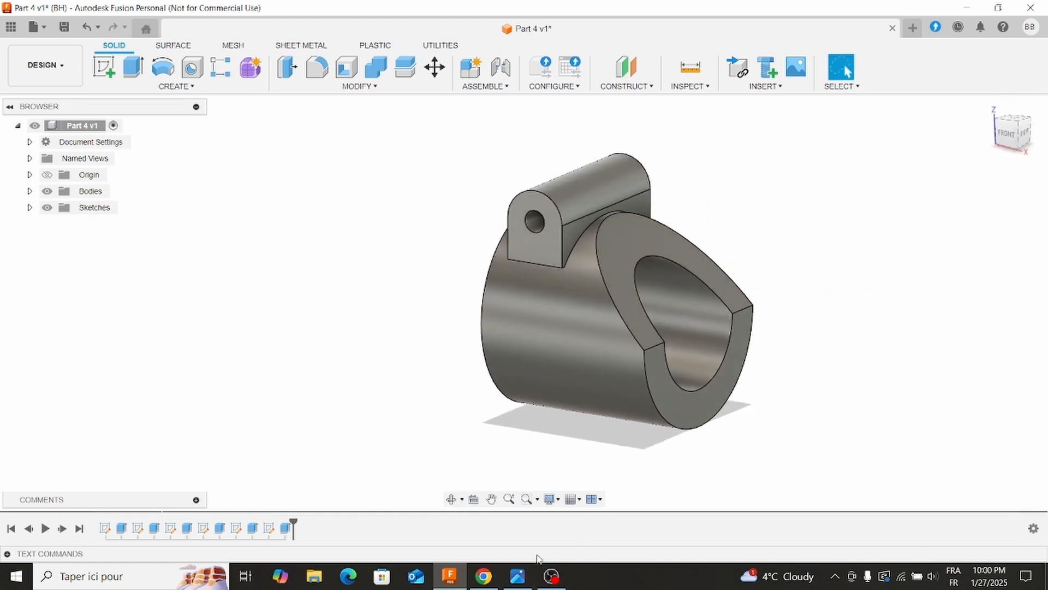
click(530, 575)
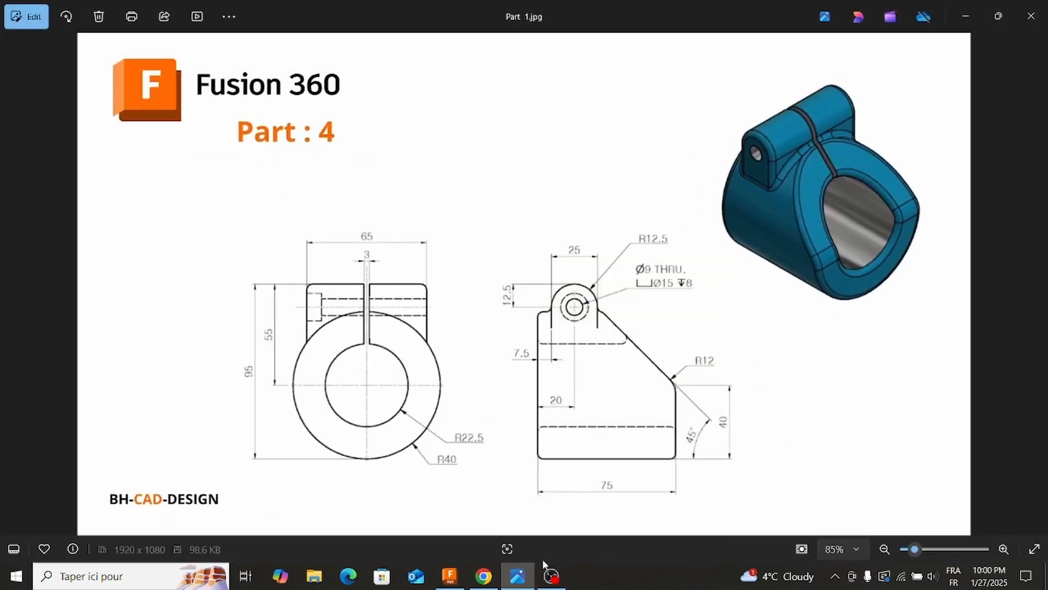
click(517, 575)
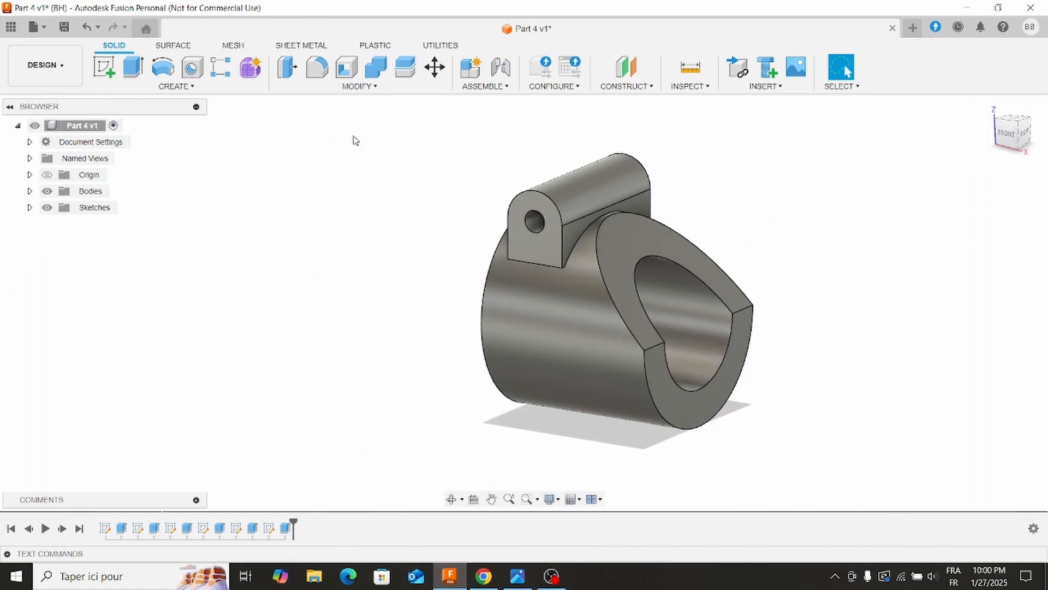
click(316, 66)
click(655, 346)
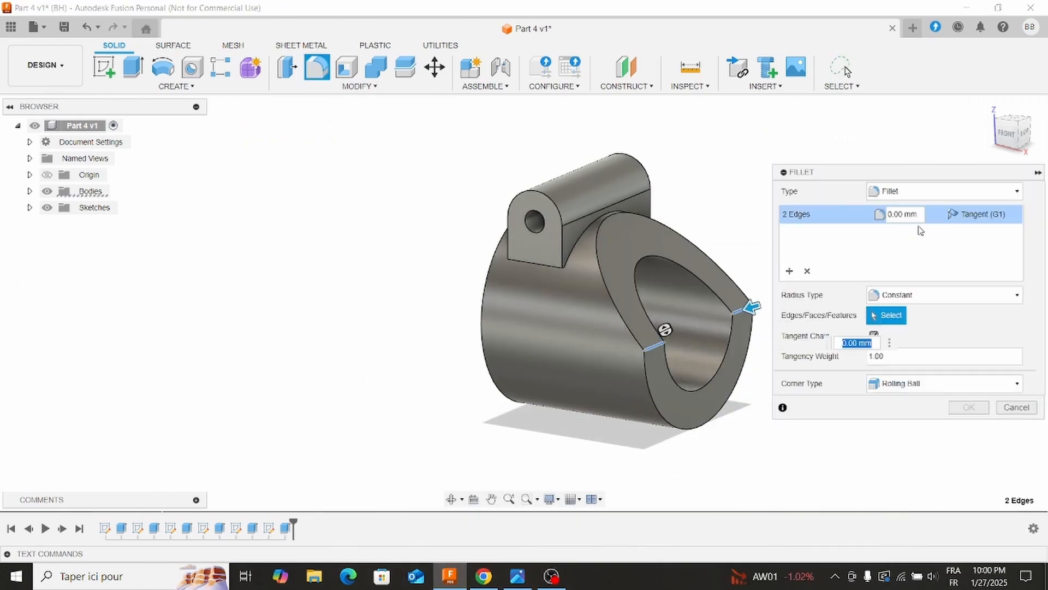
click(899, 214)
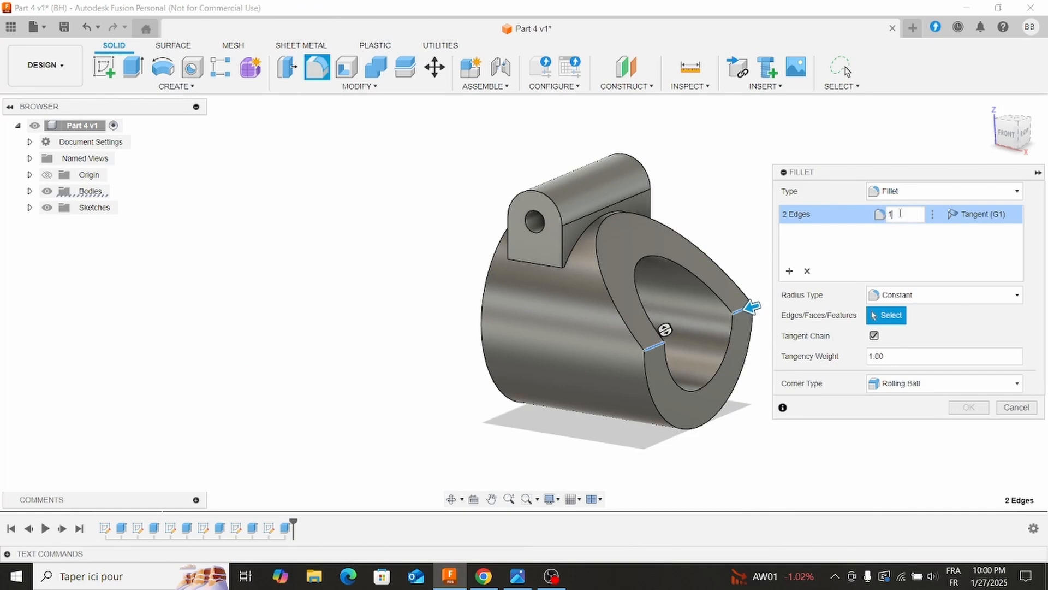
text(1)
key(Return)
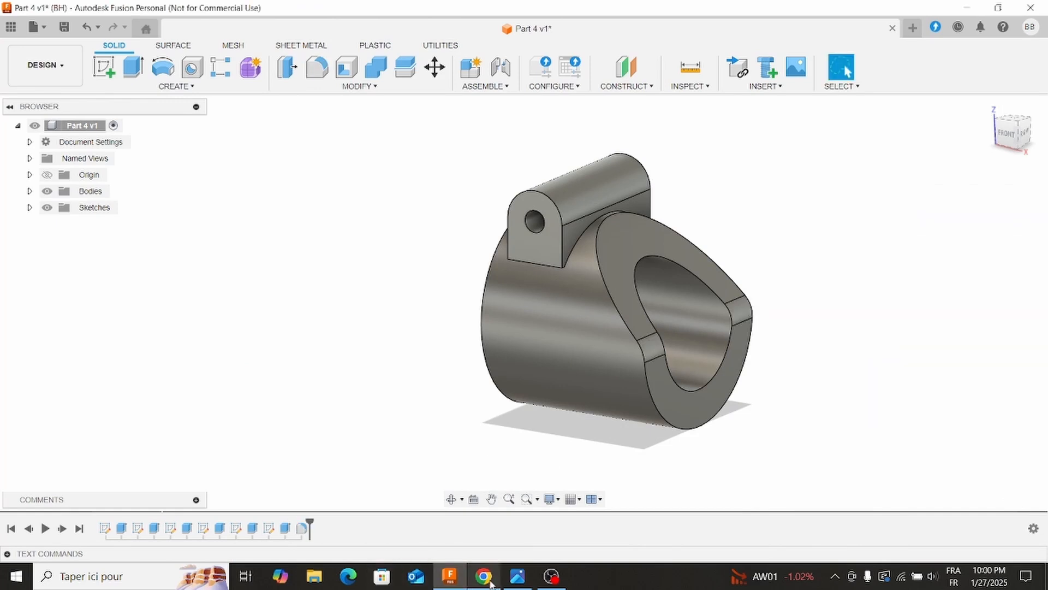
Start a new sketch on the cylinder's full annular end face and check the reference drawing for the slot.
click(508, 577)
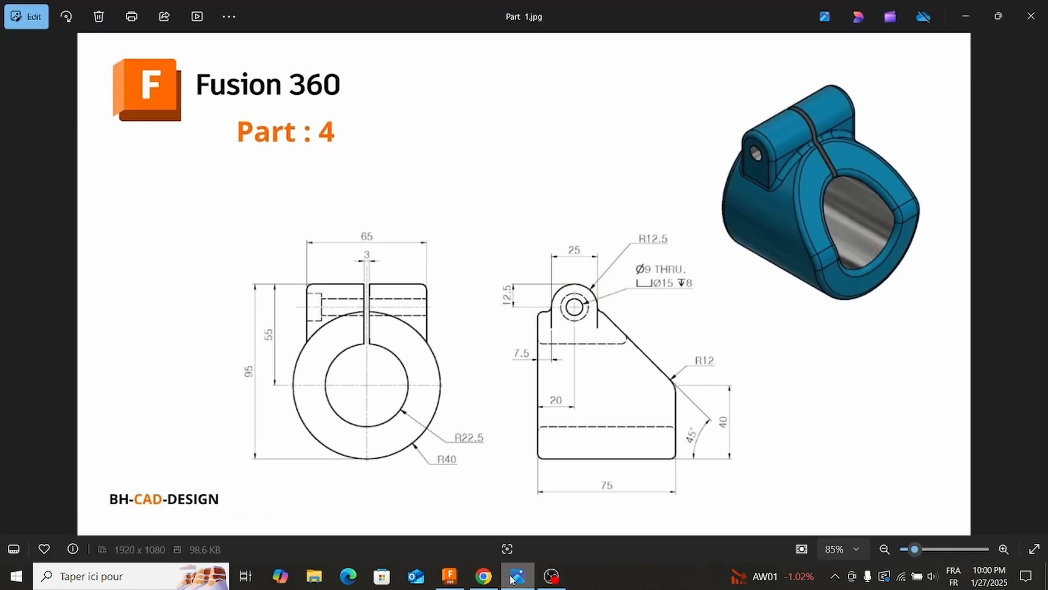
click(510, 577)
shift+middle_drag(425, 355, 601, 327)
click(637, 316)
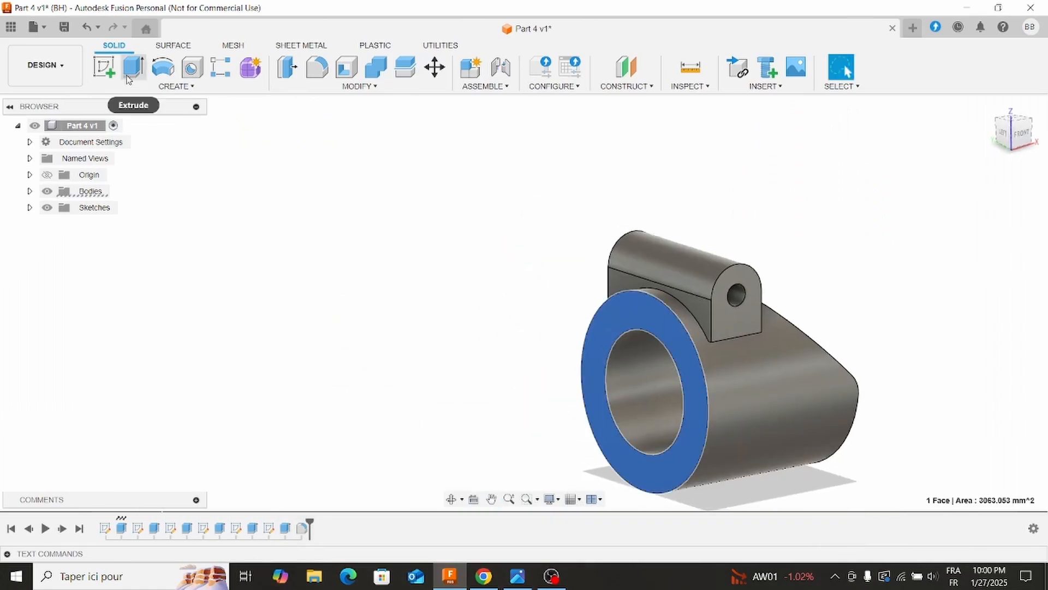
click(104, 67)
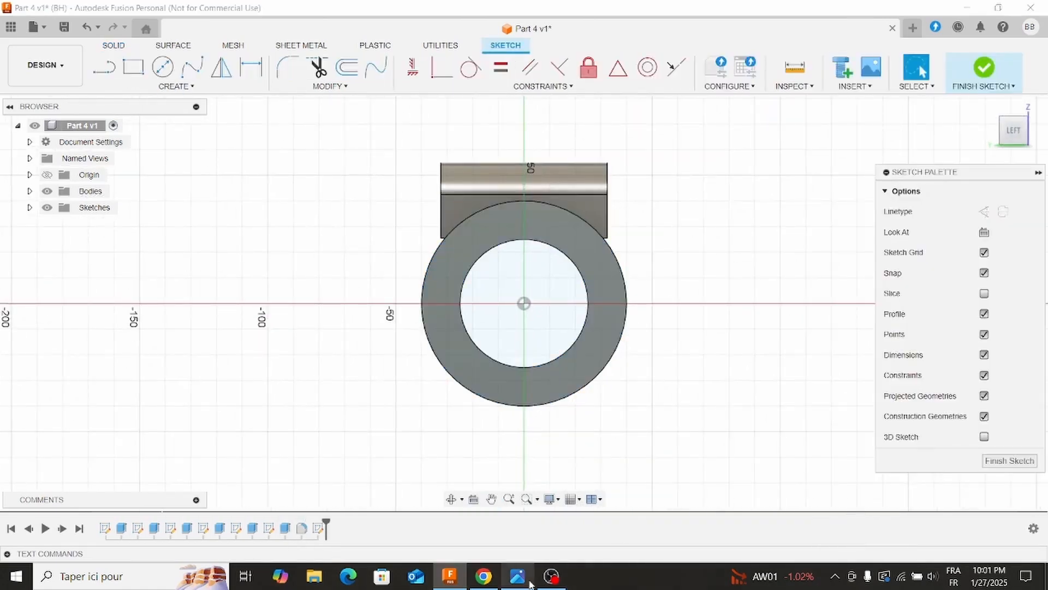
click(530, 584)
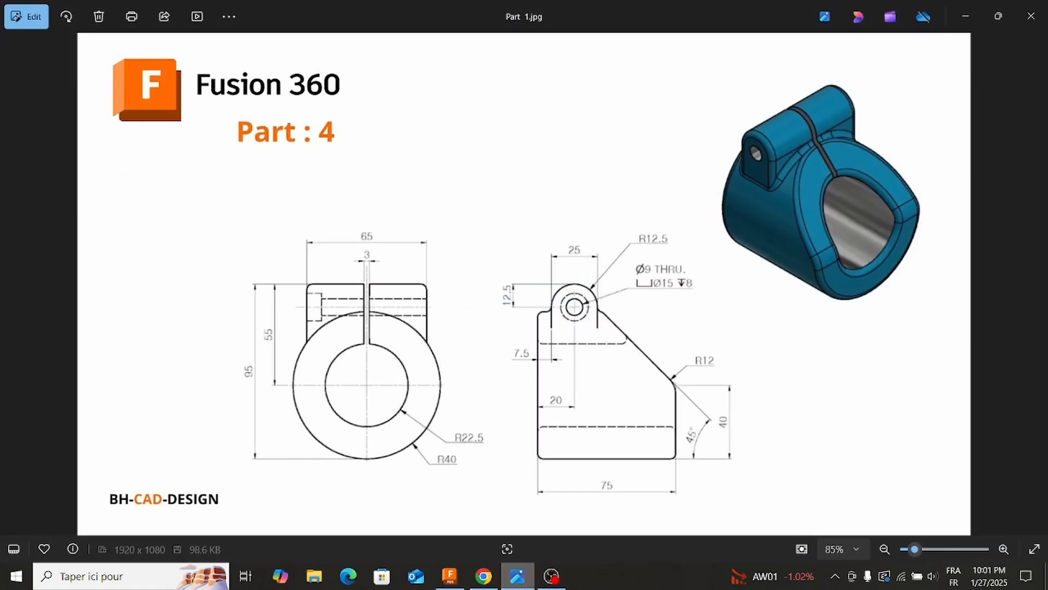
click(532, 582)
Draw a vertical construction line about 71 mm long from the origin up past the top of the lug.
click(104, 67)
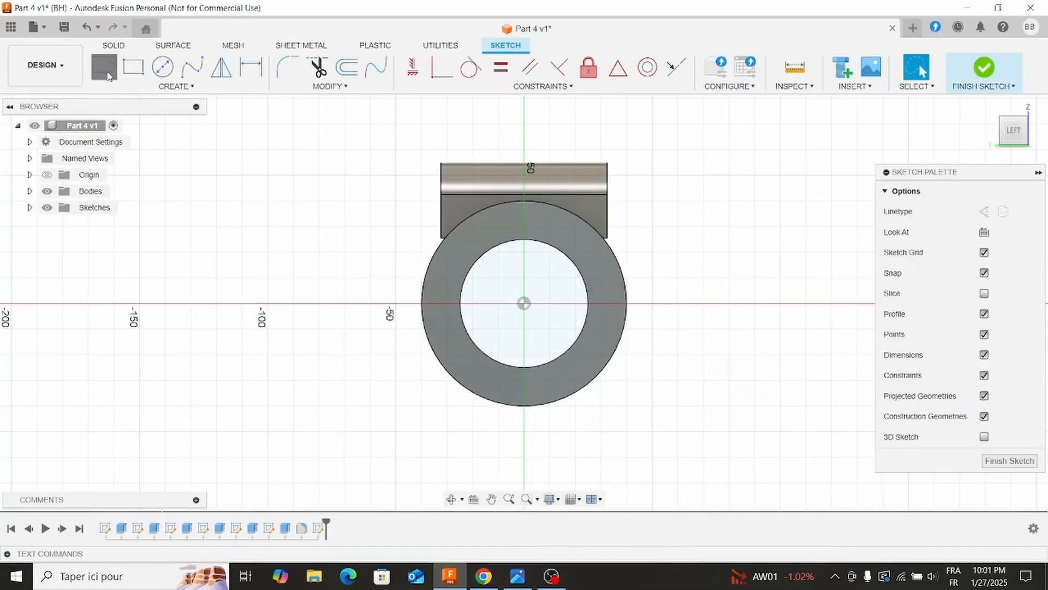
click(983, 211)
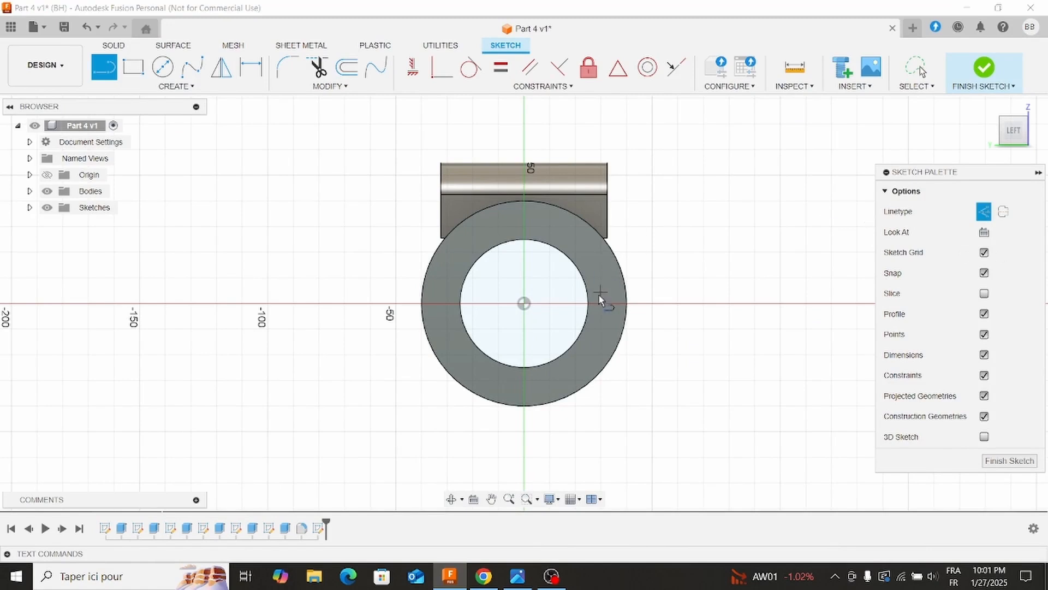
click(524, 304)
click(524, 123)
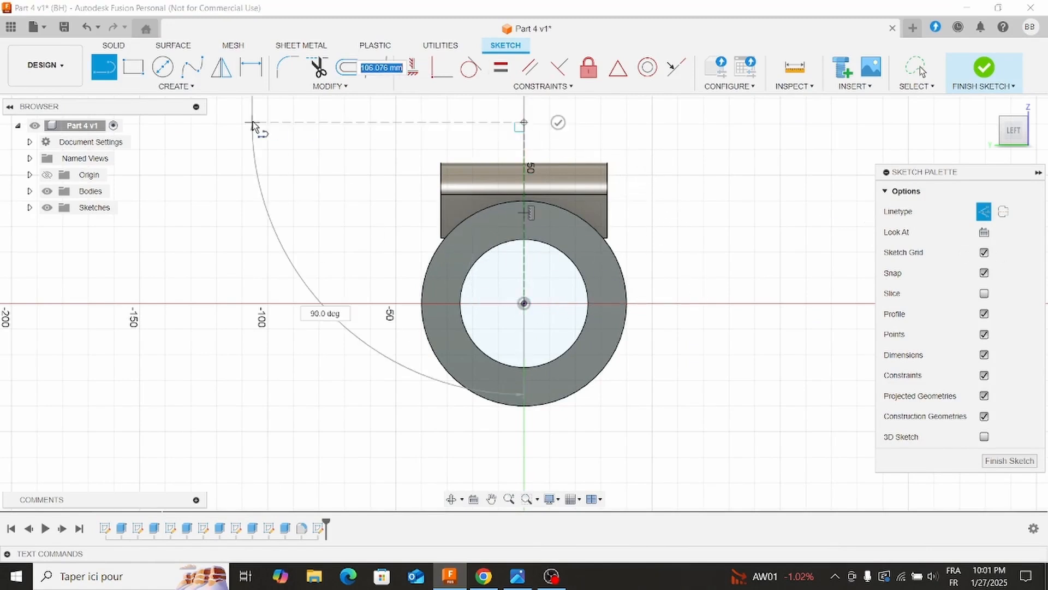
key(Escape)
Try to apply a Horizontal/Vertical constraint to the construction line.
click(525, 152)
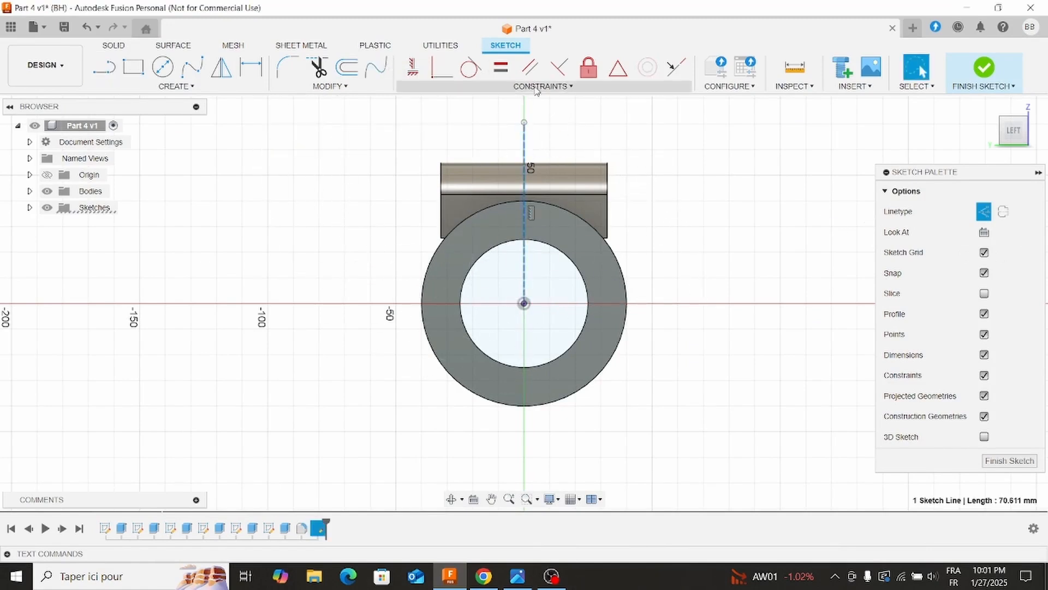
right_click(524, 153)
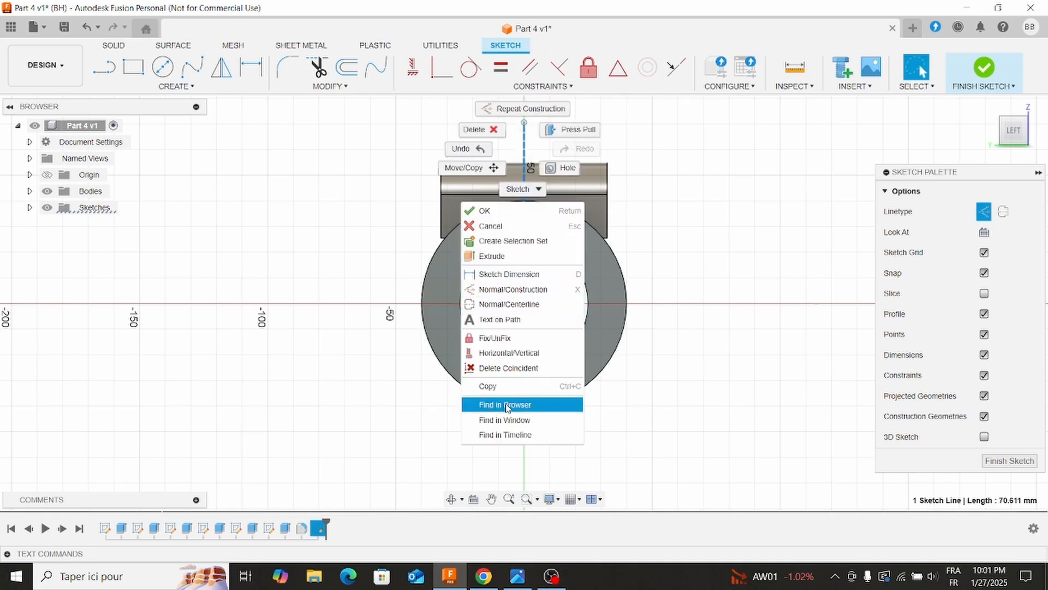
click(525, 354)
key(Escape)
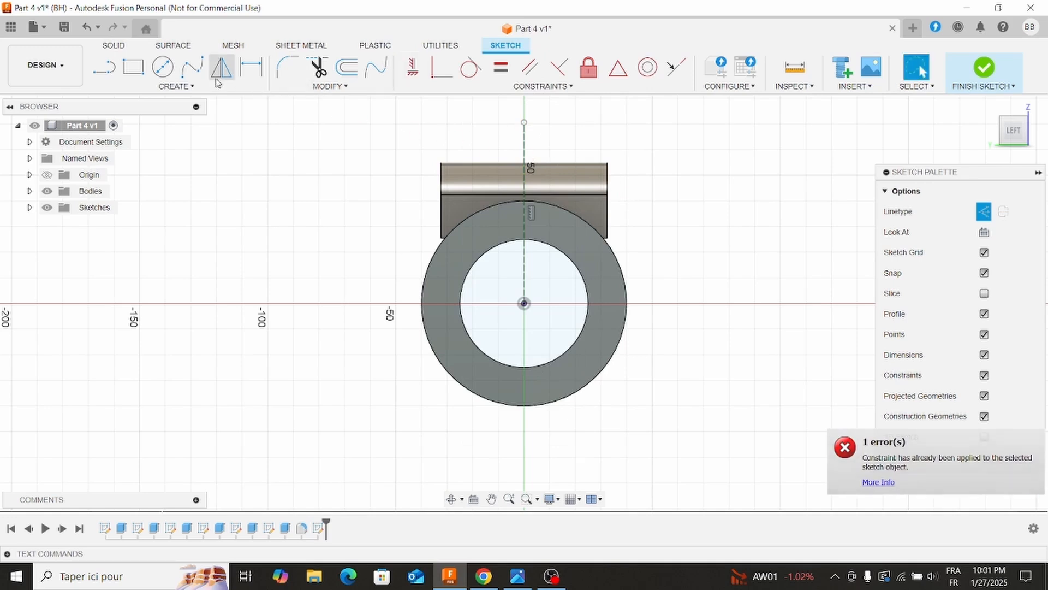
Sketch a narrow rectangle about 39 mm tall in normal linetype around the construction line, from above the lug down into the bore.
click(131, 70)
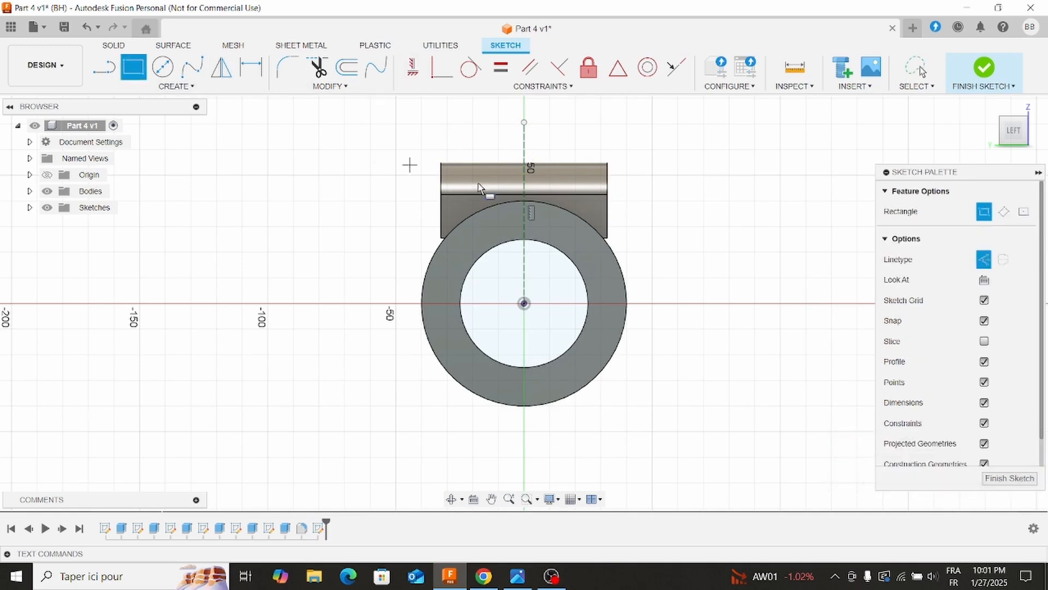
click(517, 153)
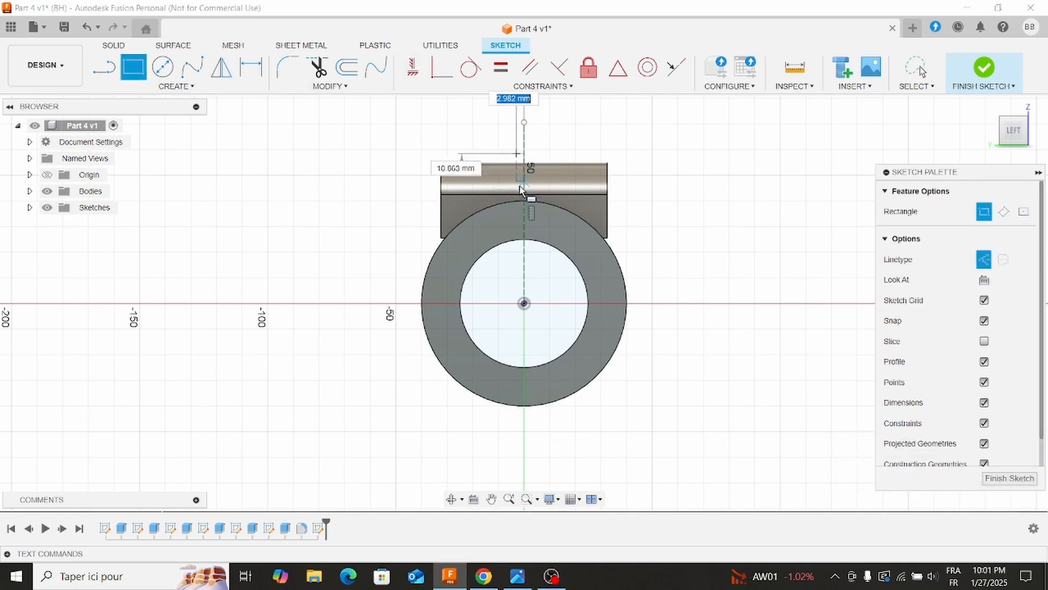
click(984, 259)
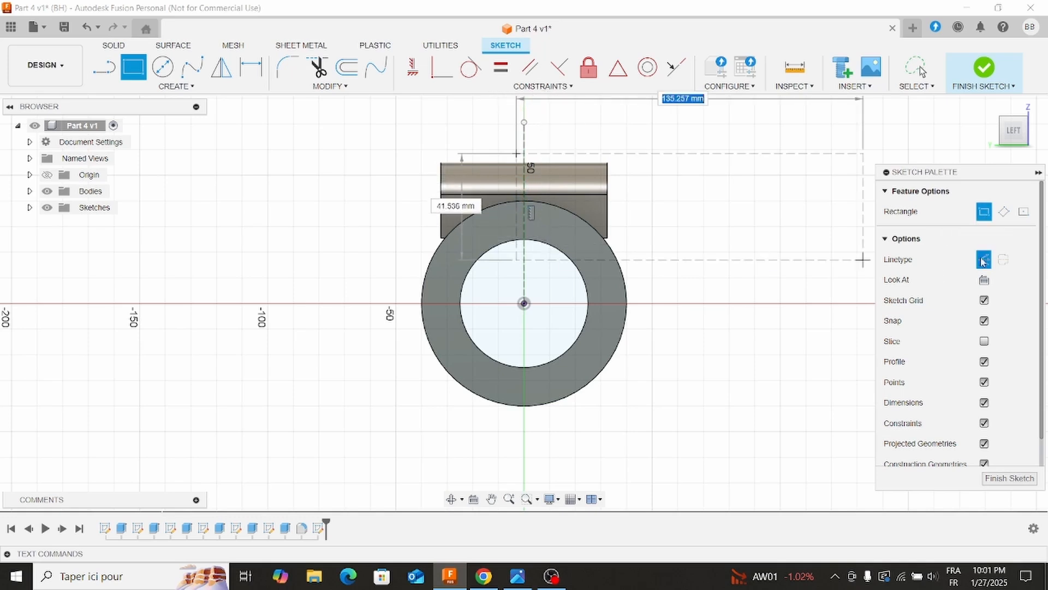
click(534, 251)
key(Escape)
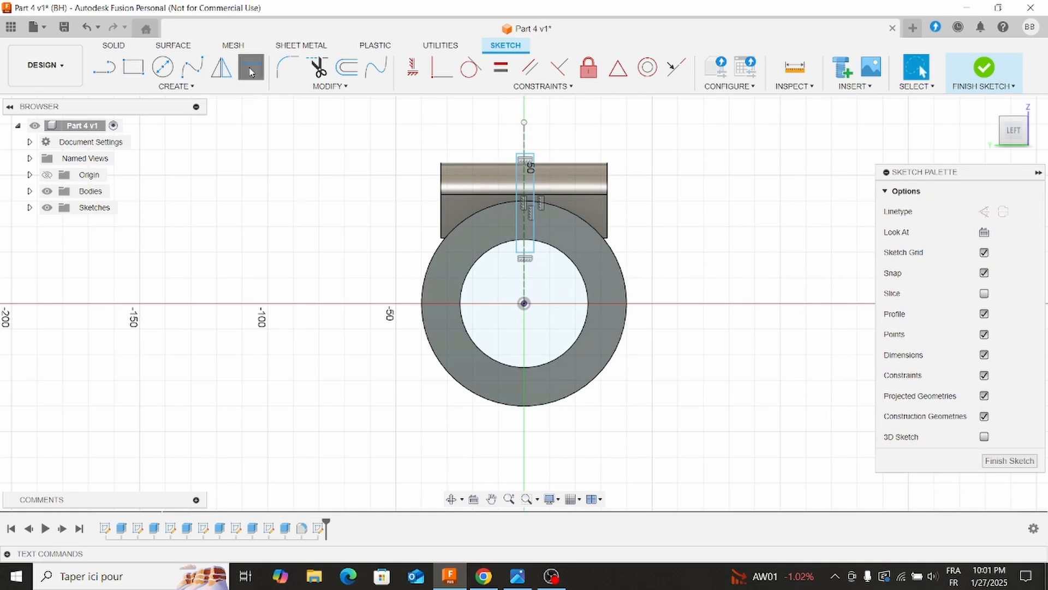
Dimension the slot rectangle's width and set it to 3 mm.
click(250, 71)
scroll(543, 161, up, 2)
click(518, 157)
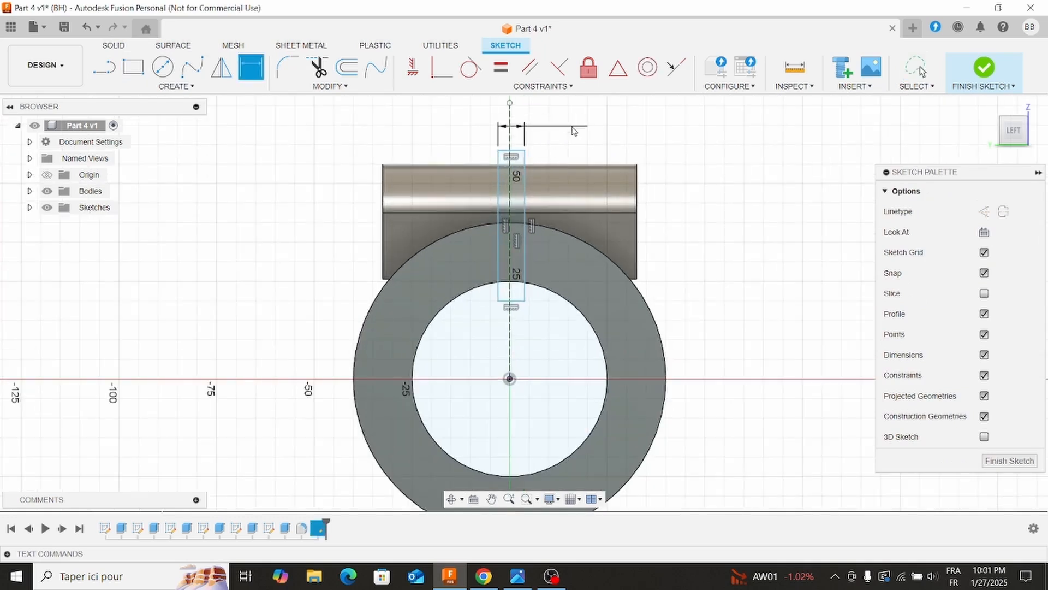
click(570, 121)
text(3)
key(Return)
scroll(546, 156, up, 2)
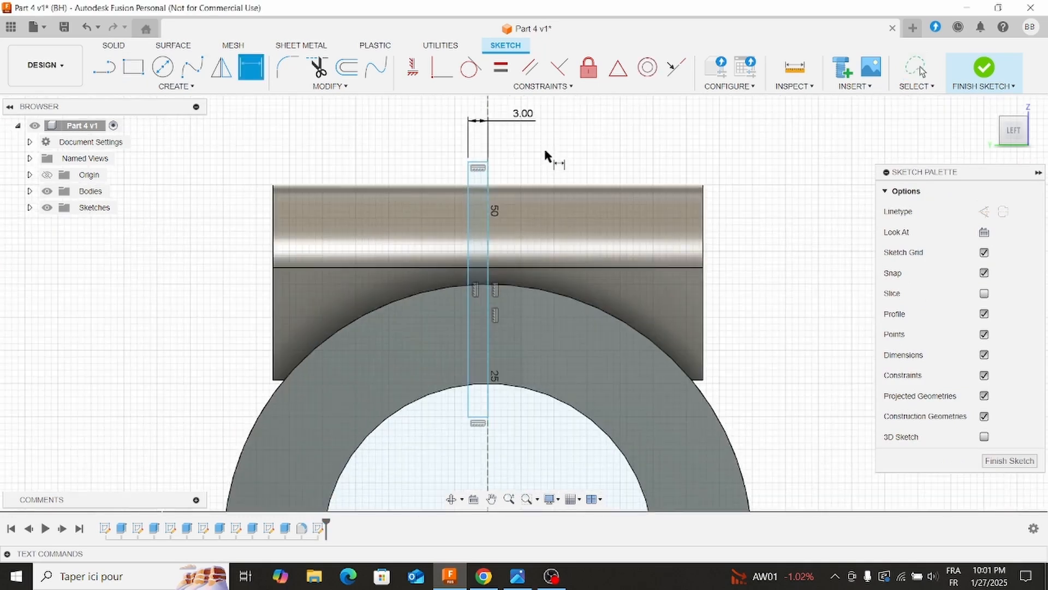
key(Escape)
Shift the slot rectangle sideways so that it straddles the vertical construction line.
click(502, 231)
drag(500, 226, 496, 227)
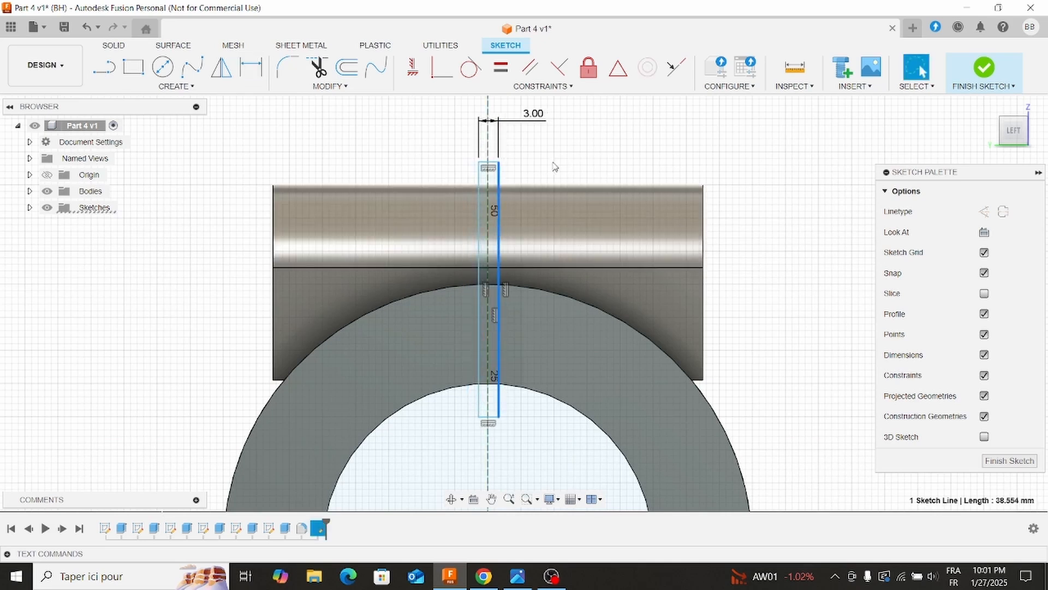
click(580, 132)
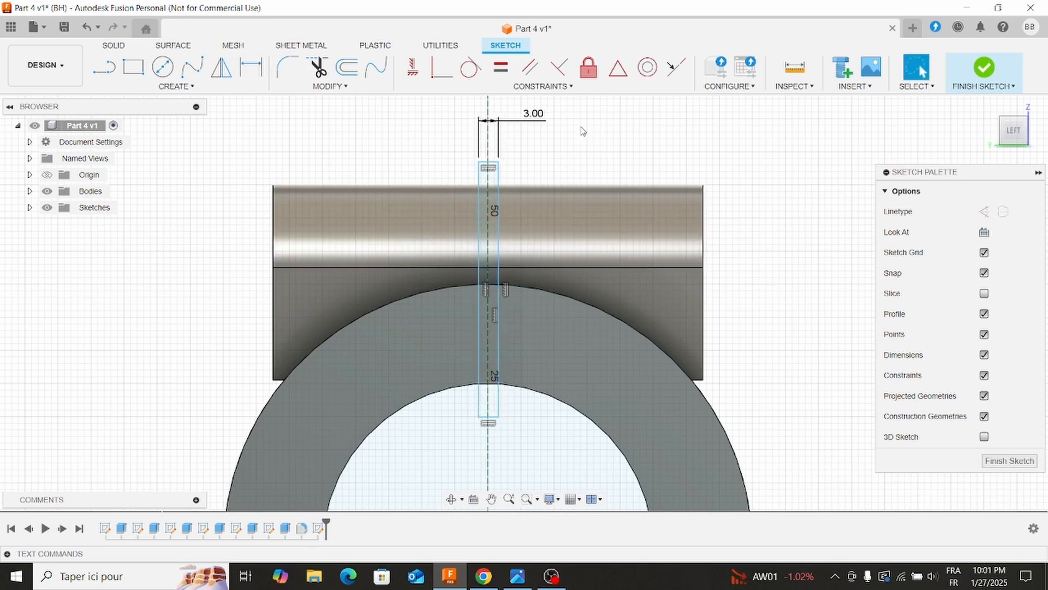
Constrain the rectangle's two long sides with Symmetry about the vertical construction line.
click(479, 206)
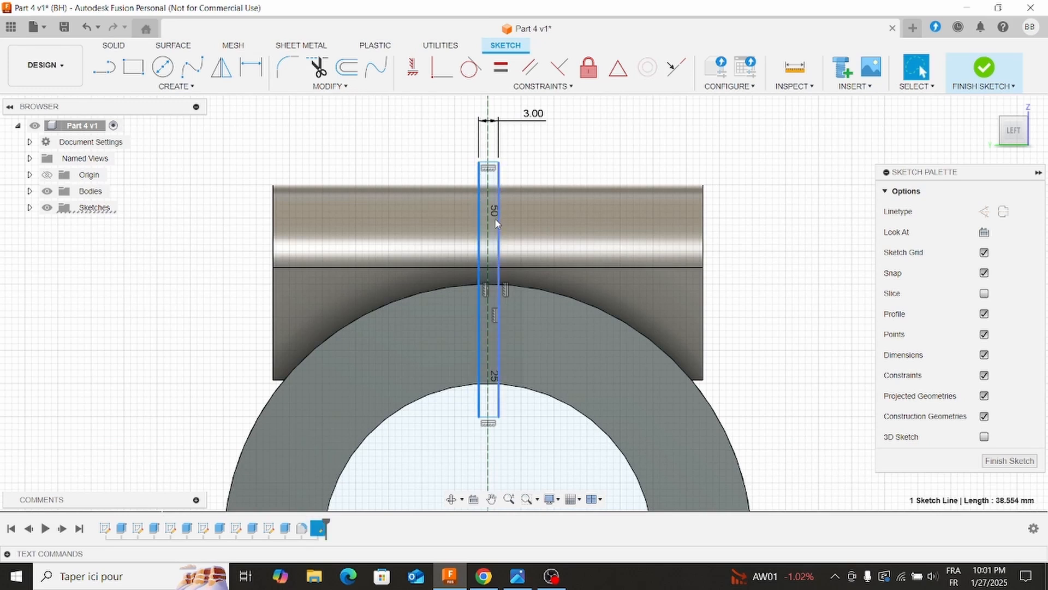
shift+click(498, 241)
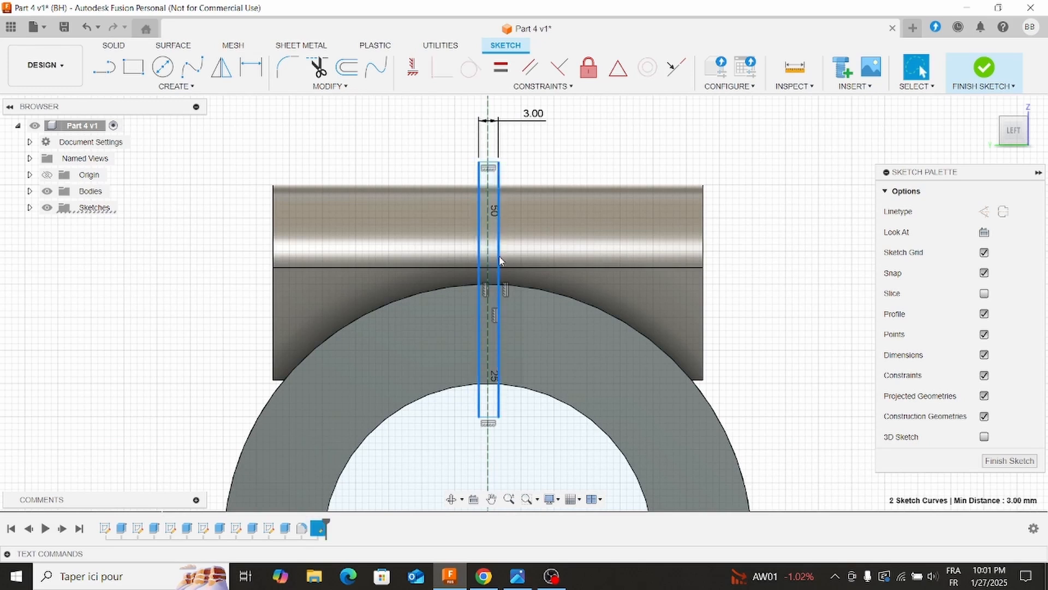
click(499, 204)
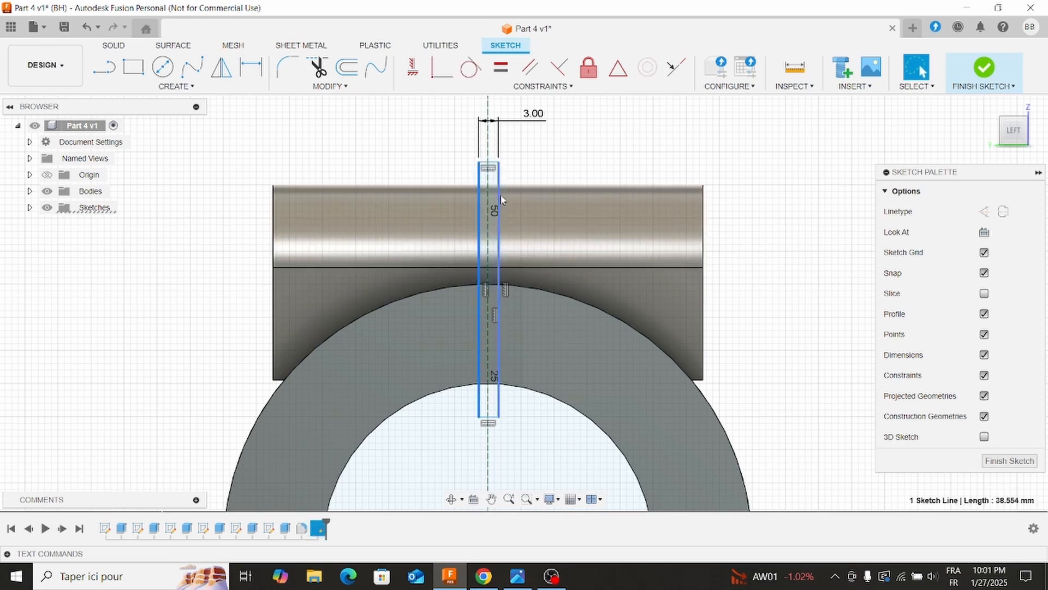
shift+click(499, 201)
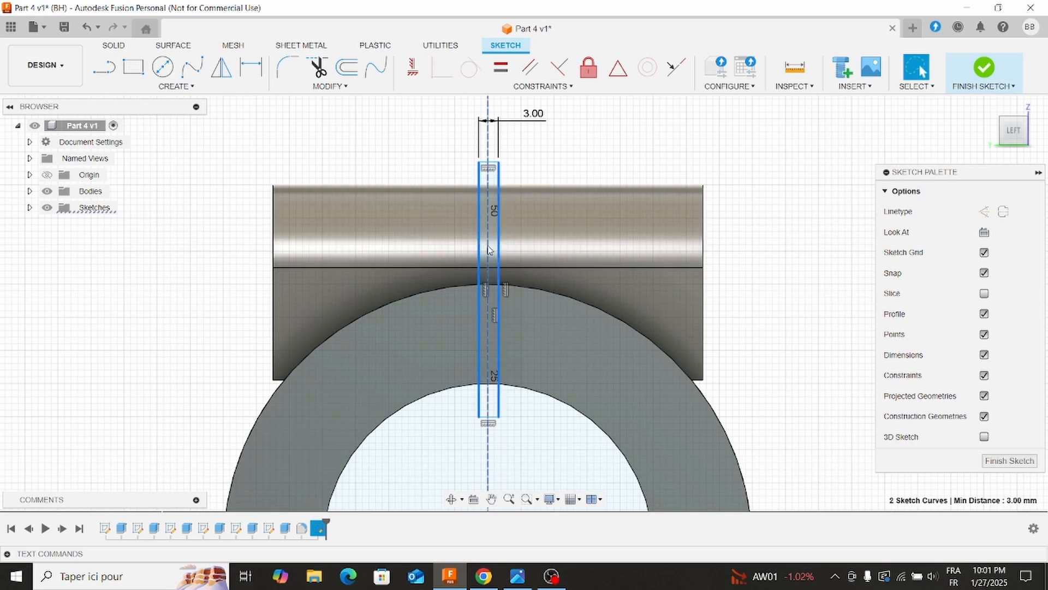
shift+click(488, 143)
mouse_move(529, 93)
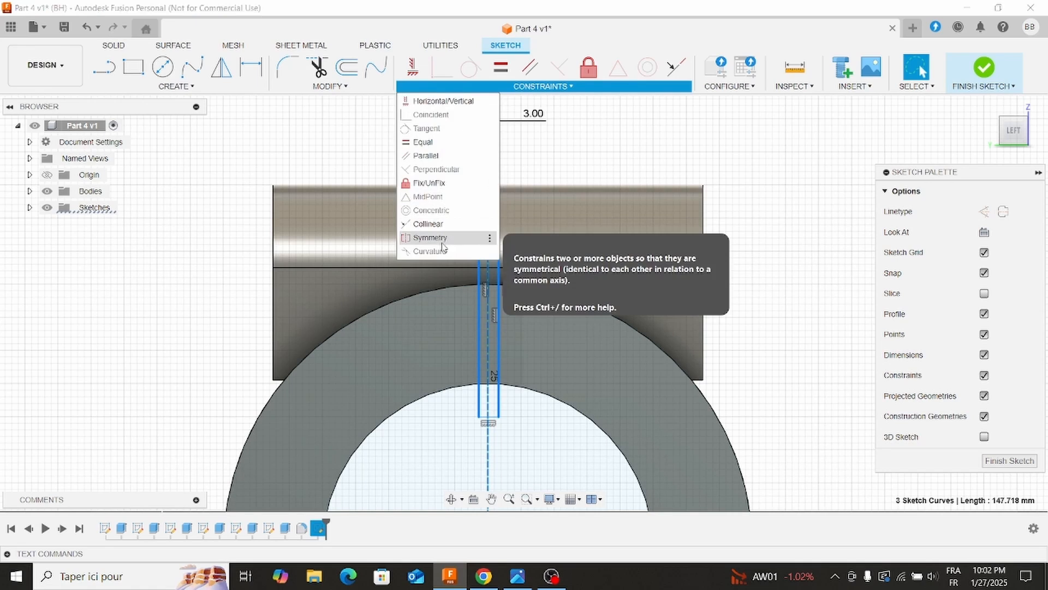
click(464, 238)
scroll(525, 236, down, 1)
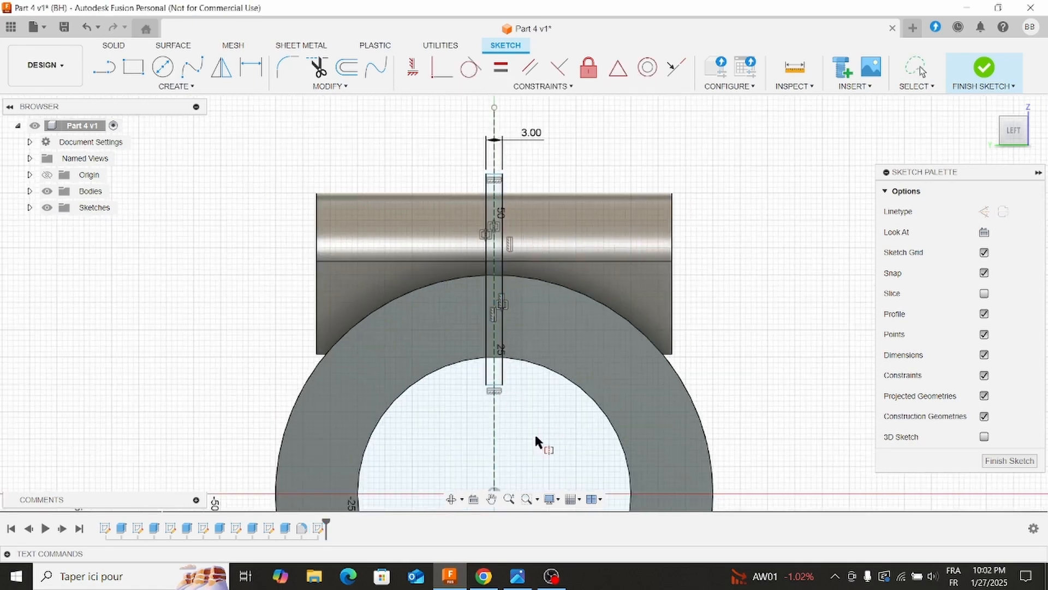
Extrude-cut the three profiles of the 3 mm slot rectangle through all, flipping the direction into the clamp.
click(113, 45)
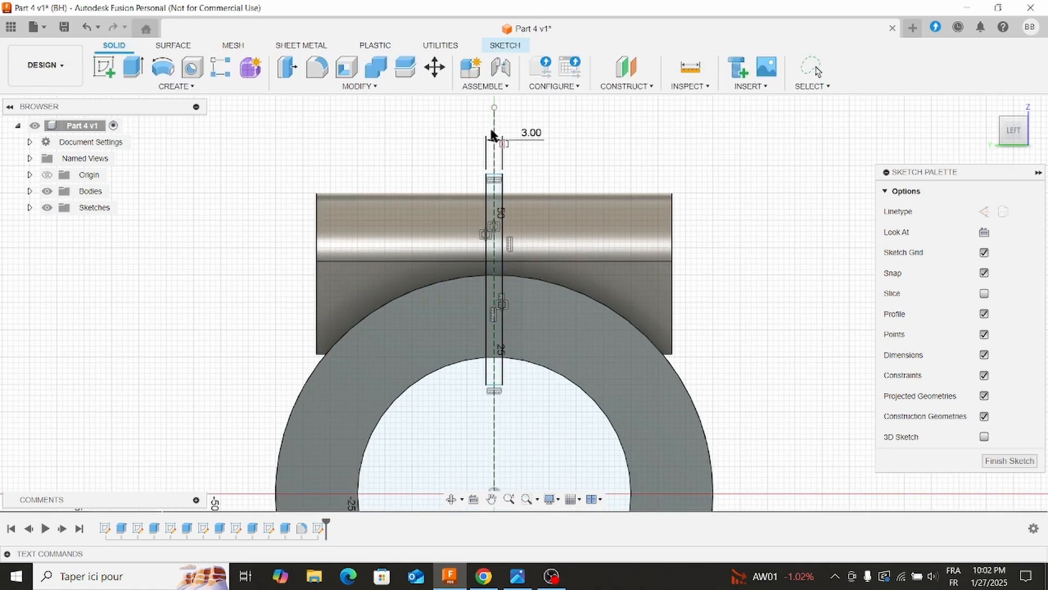
click(133, 67)
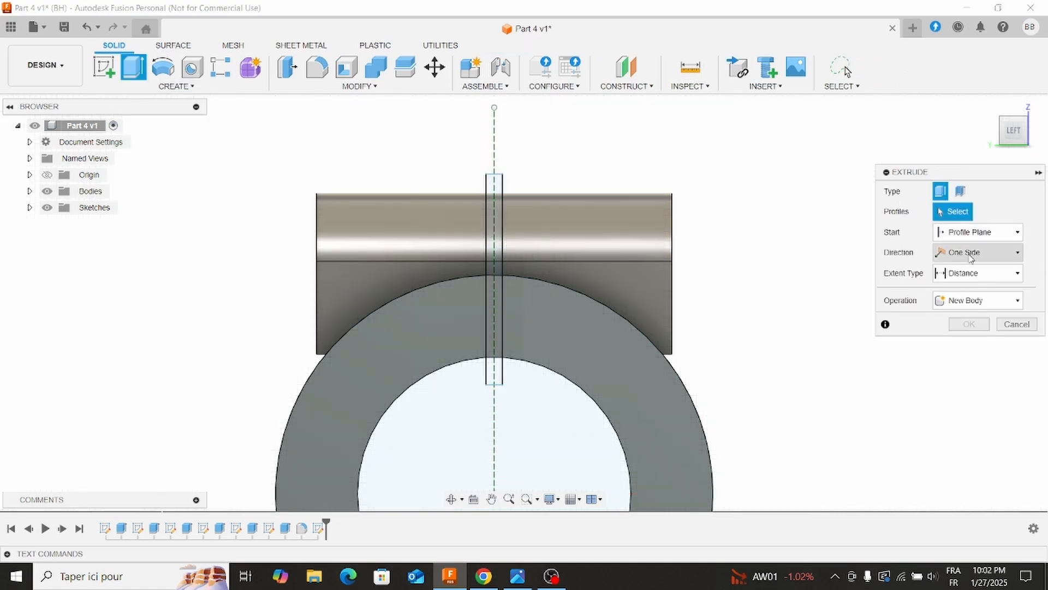
click(967, 277)
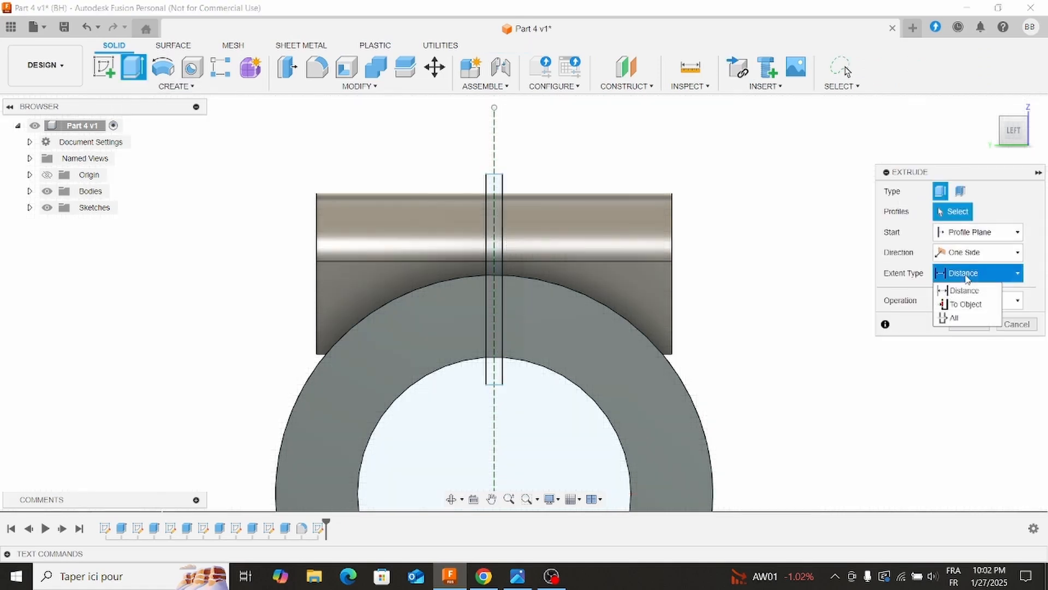
click(959, 321)
click(961, 321)
click(958, 352)
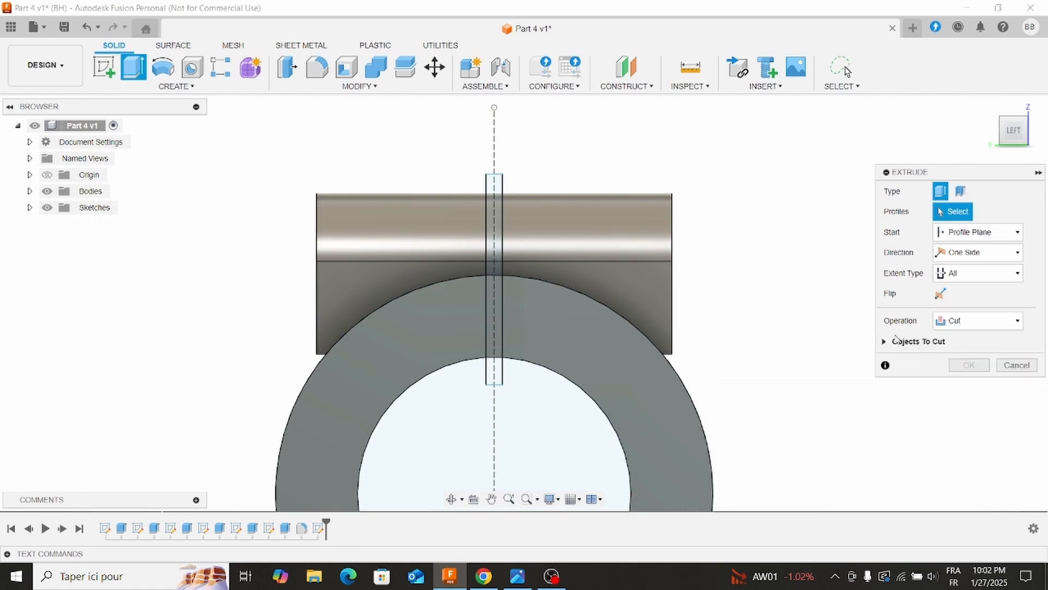
click(500, 246)
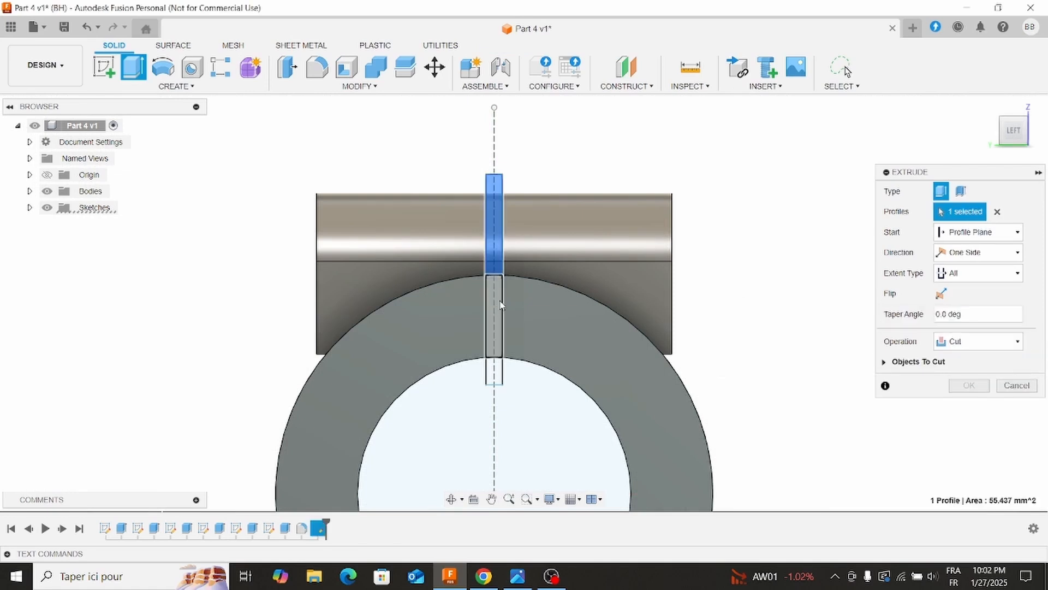
click(500, 341)
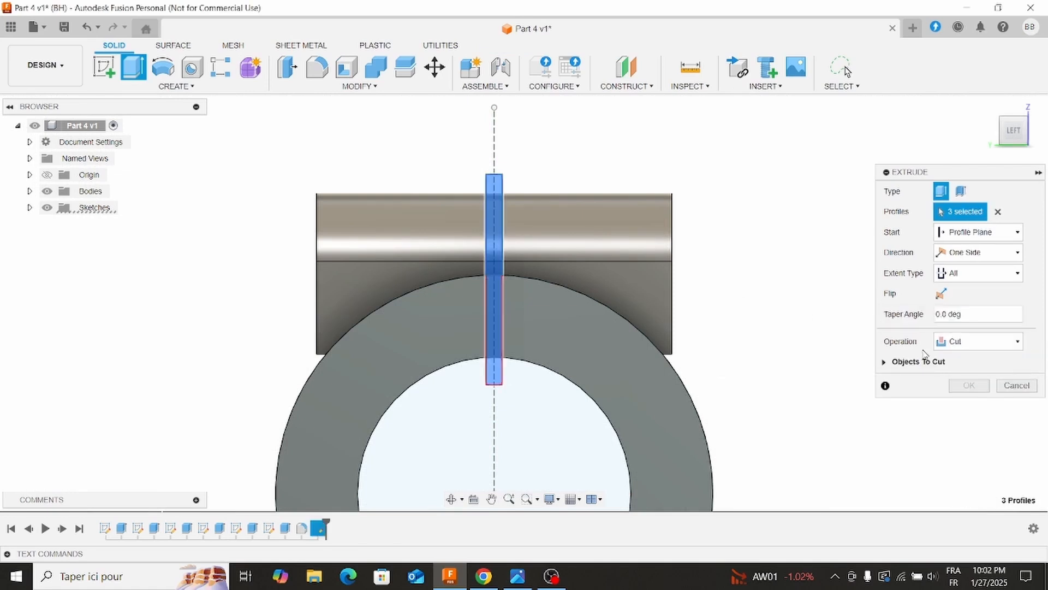
click(941, 295)
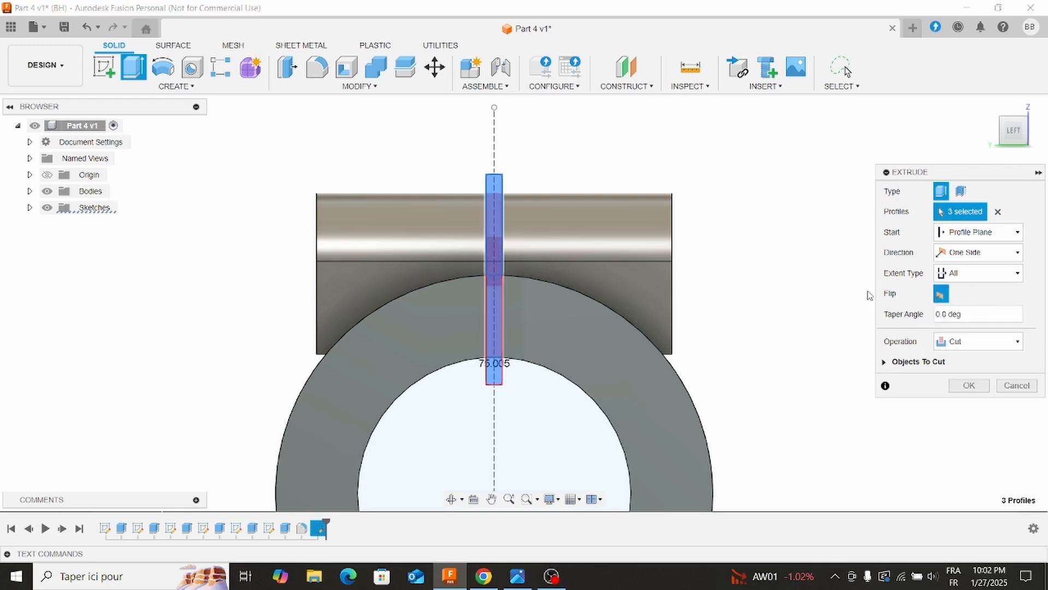
shift+middle_drag(868, 294, 600, 271)
click(969, 405)
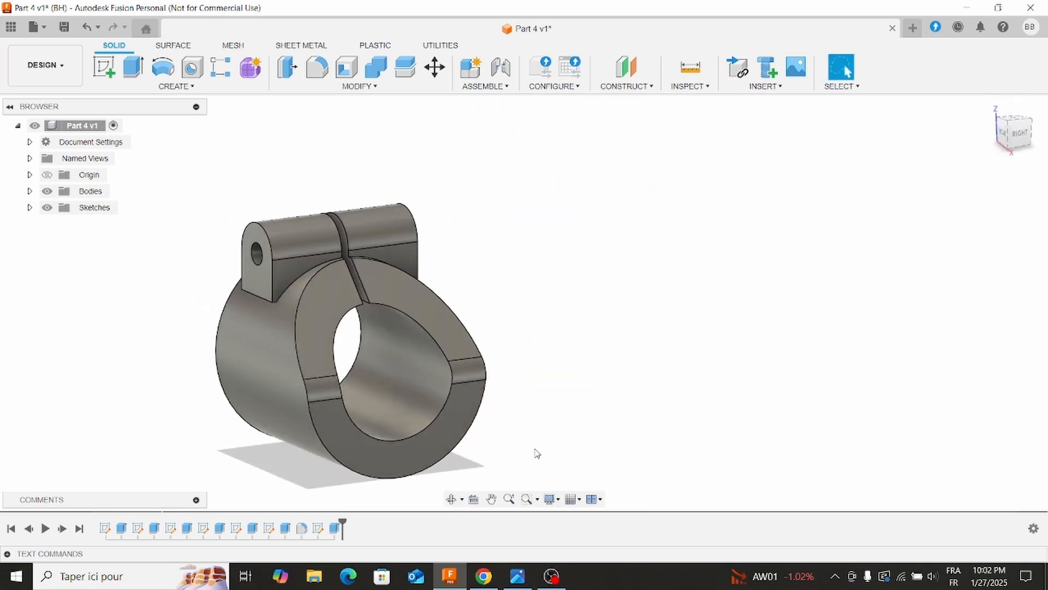
Check the reference drawing and fillet the outer and inner edge chains around the clamp's slanted end with a constant radius.
click(517, 575)
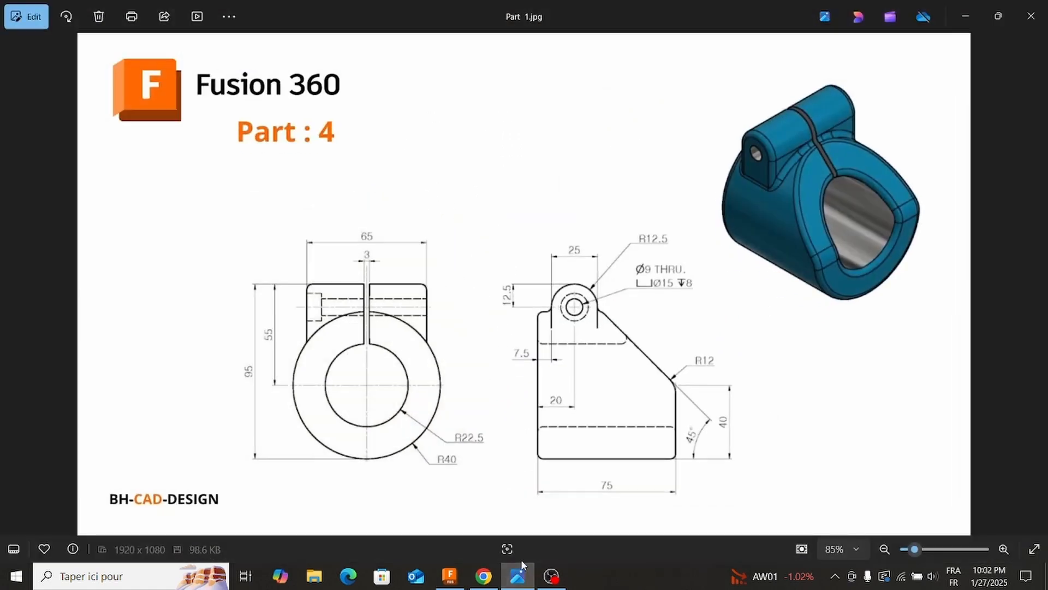
click(519, 574)
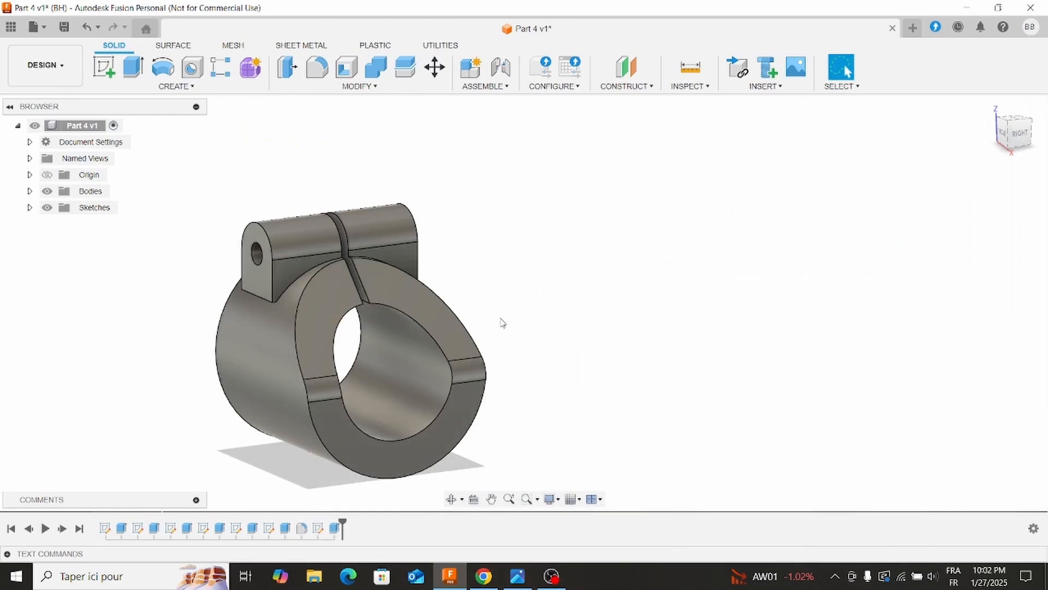
click(325, 71)
click(320, 316)
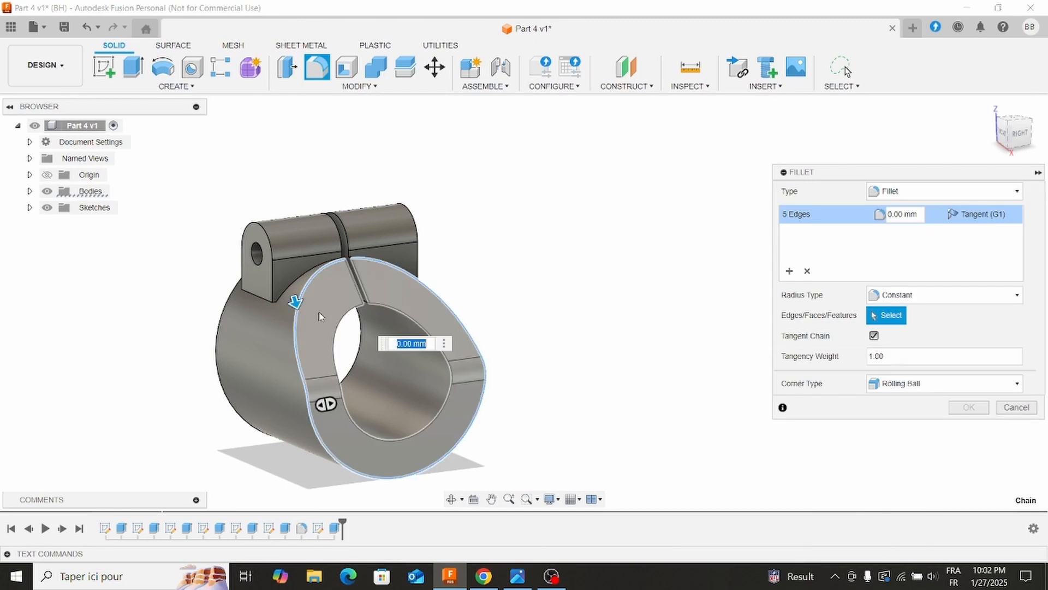
click(334, 336)
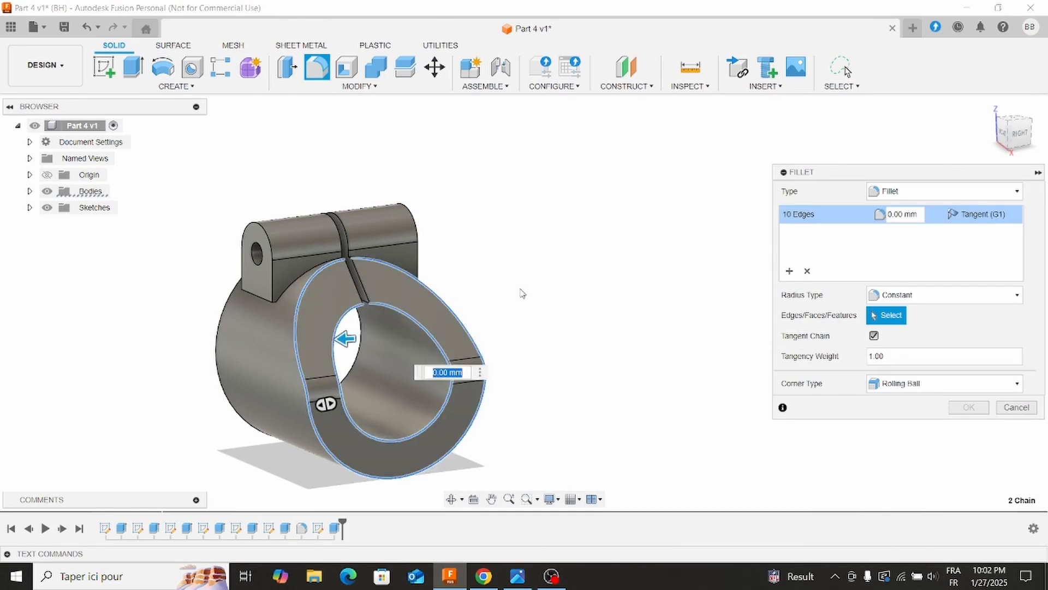
click(916, 213)
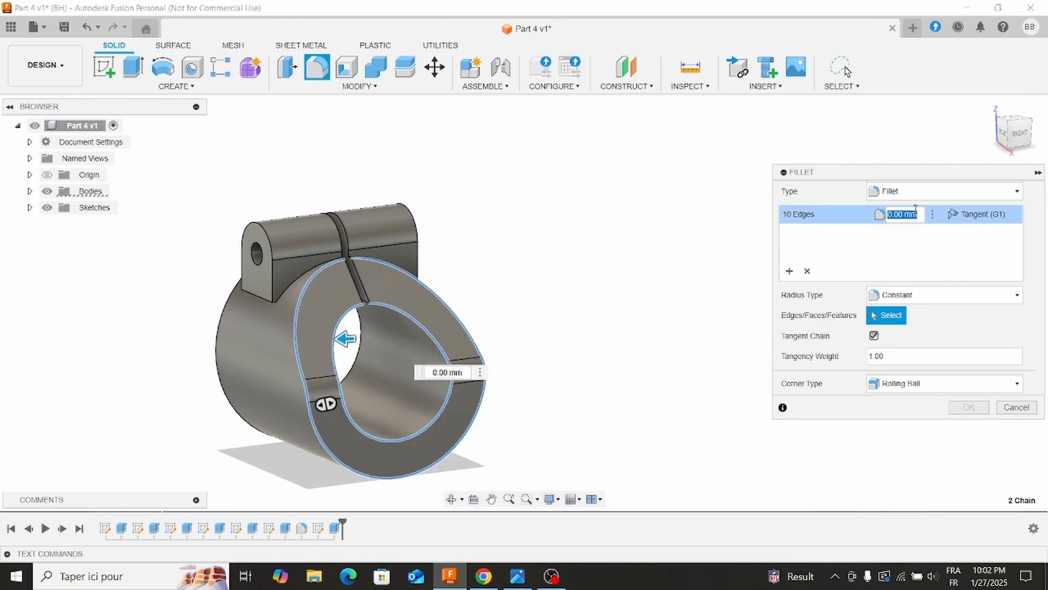
key(Return)
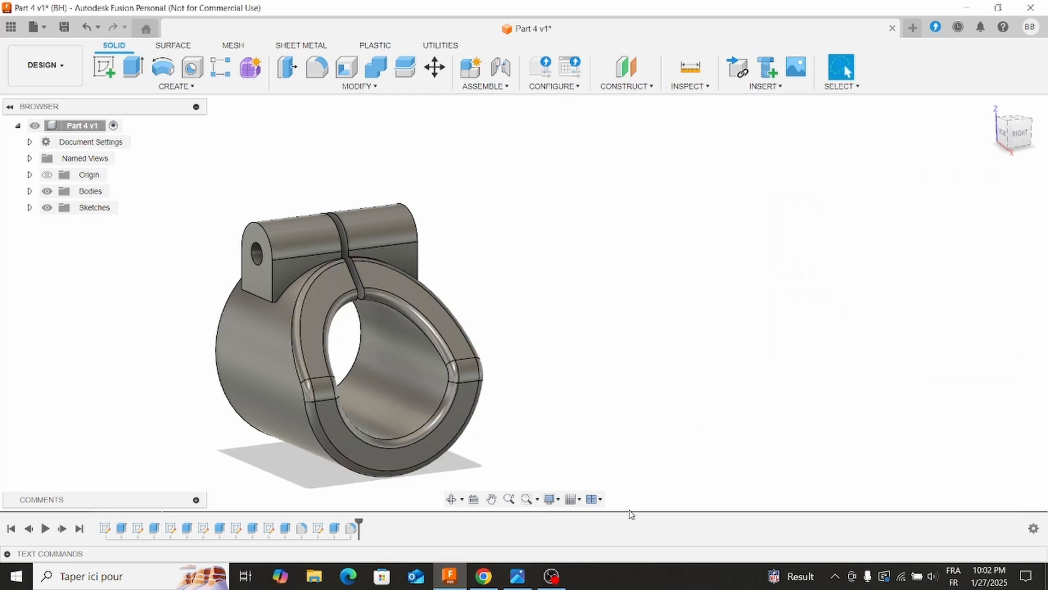
Check the reference drawing and fillet the outlines of both lug end faces and the lug-to-cylinder seams on both sides of the lug.
click(519, 577)
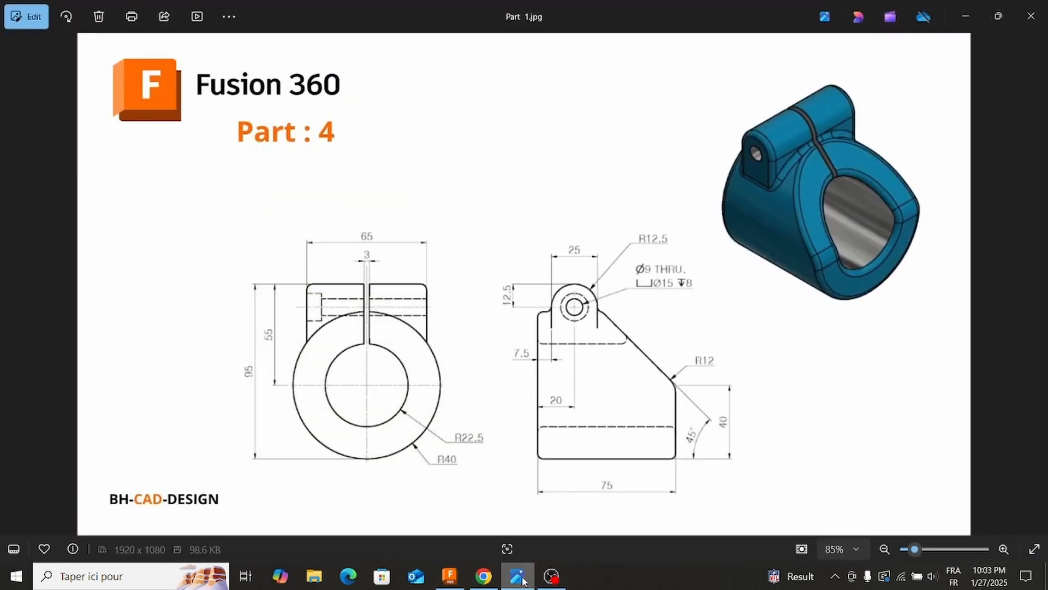
click(521, 579)
click(317, 67)
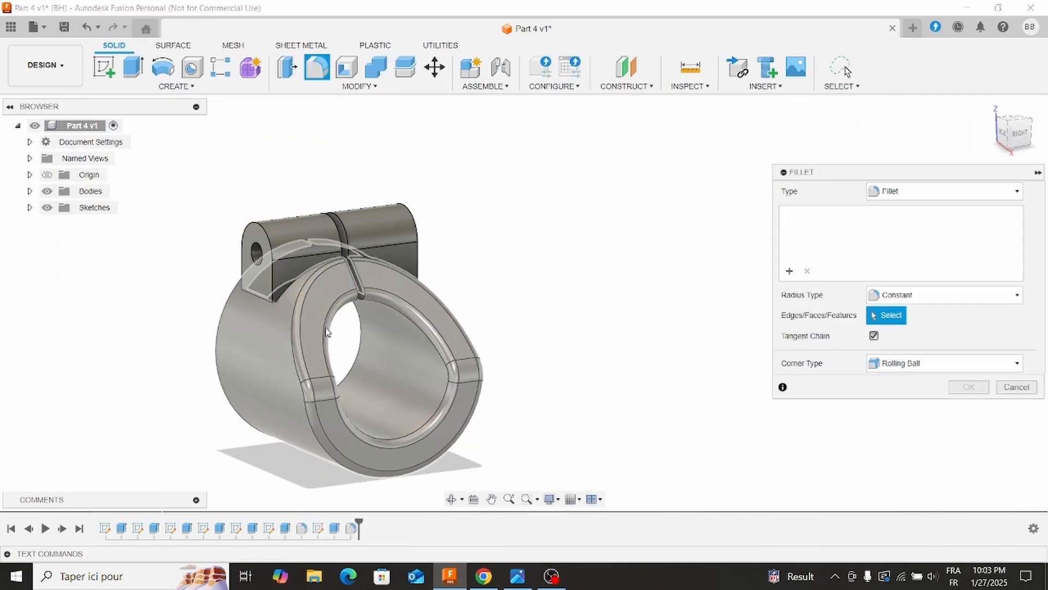
click(285, 294)
click(267, 295)
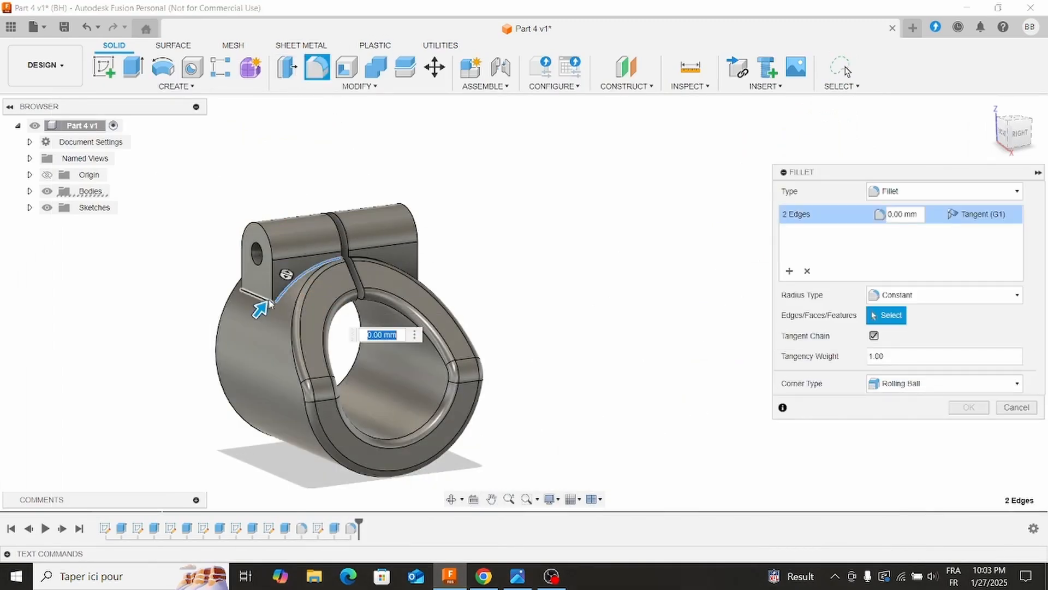
click(270, 292)
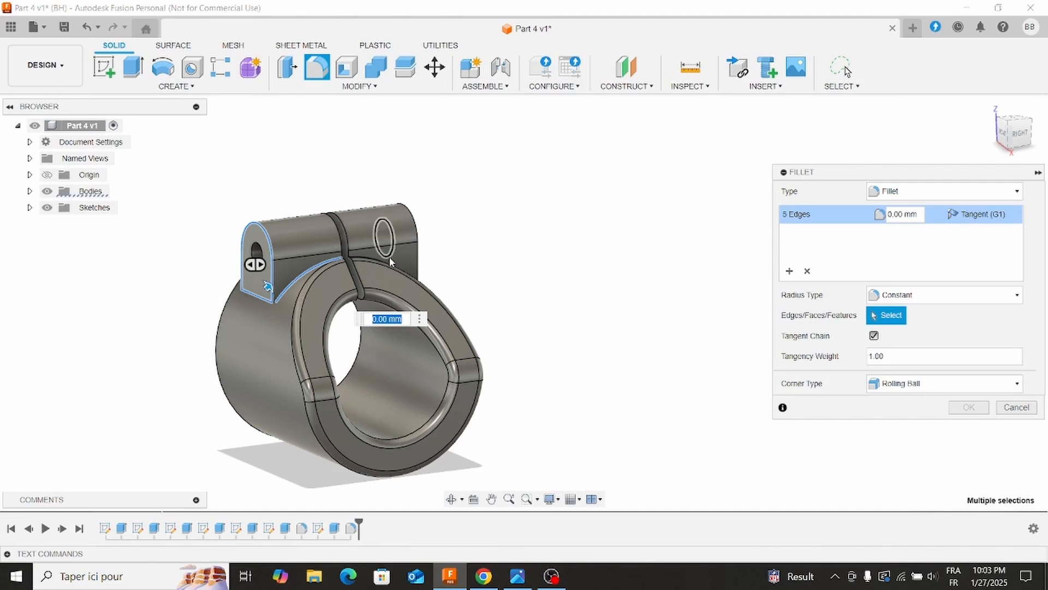
click(419, 267)
click(418, 268)
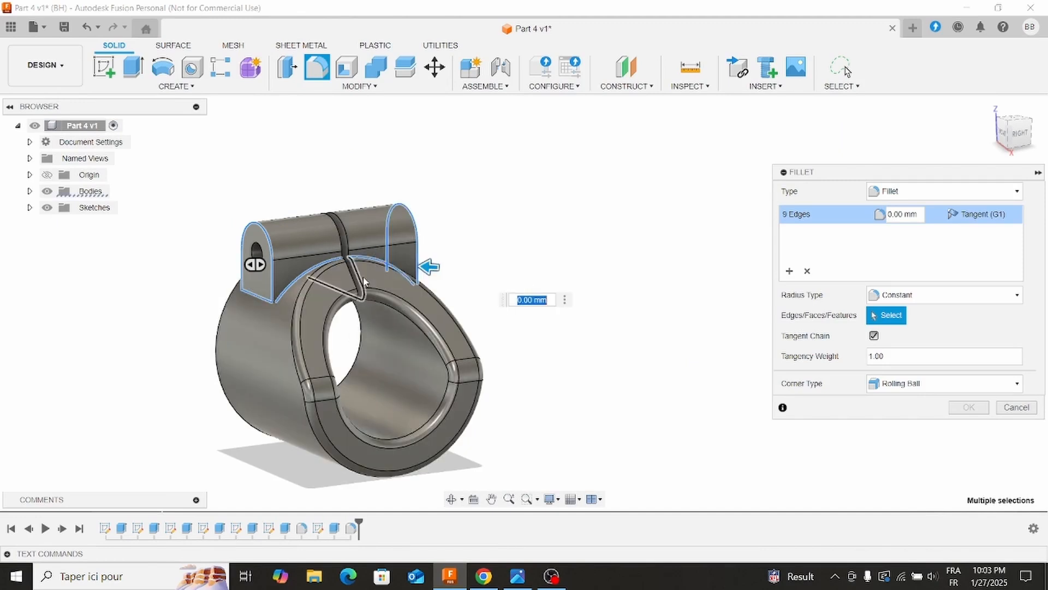
shift+middle_drag(364, 288, 487, 328)
click(516, 445)
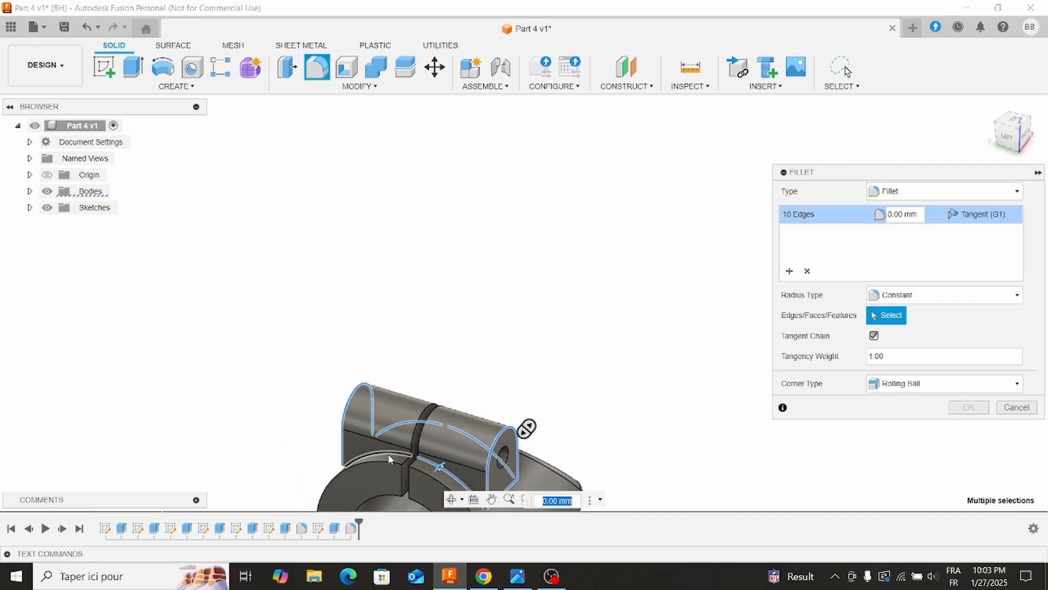
scroll(614, 408, down, 3)
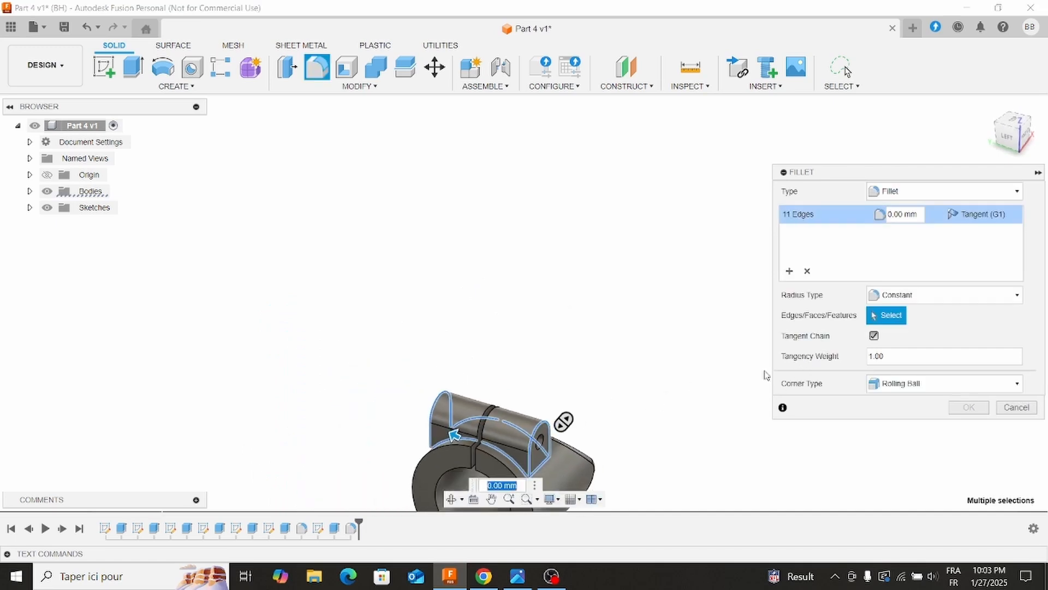
double_click(906, 214)
key(Return)
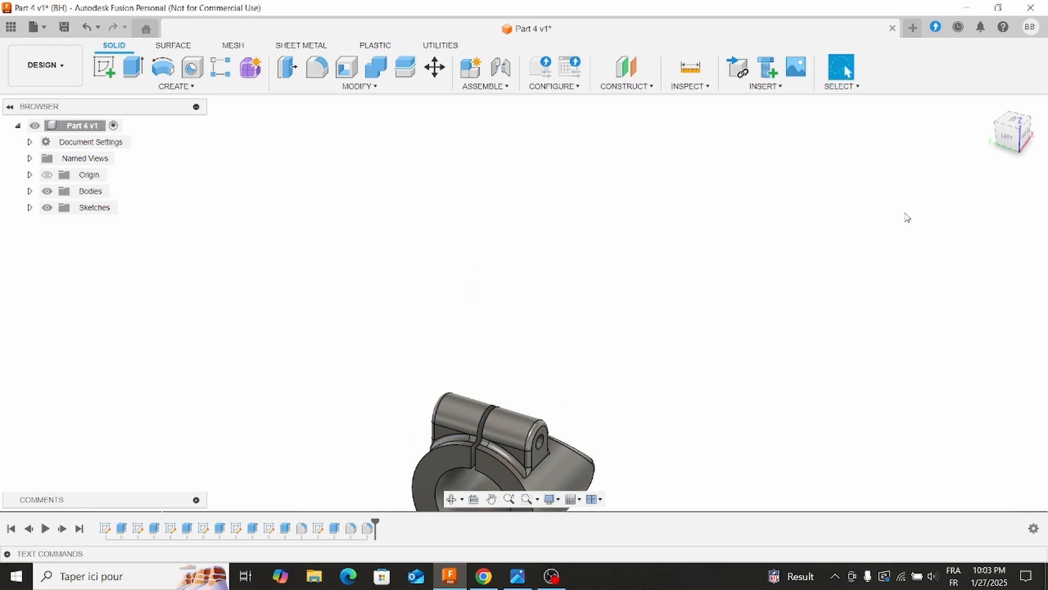
shift+middle_drag(778, 357, 632, 348)
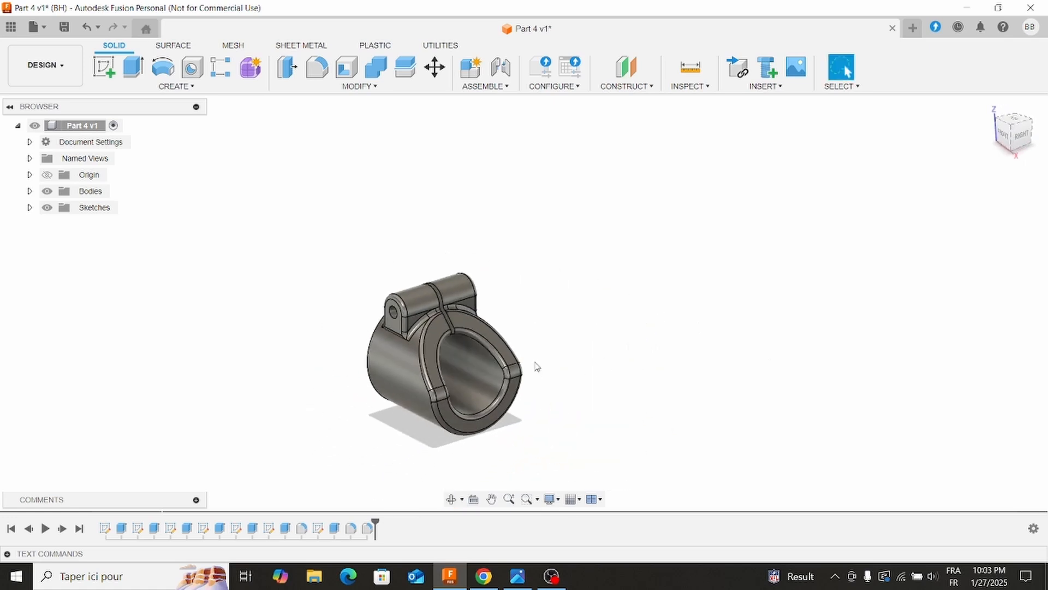
Check the reference picture and recolour the whole part's Steel - Satin appearance to a bright teal.
click(517, 576)
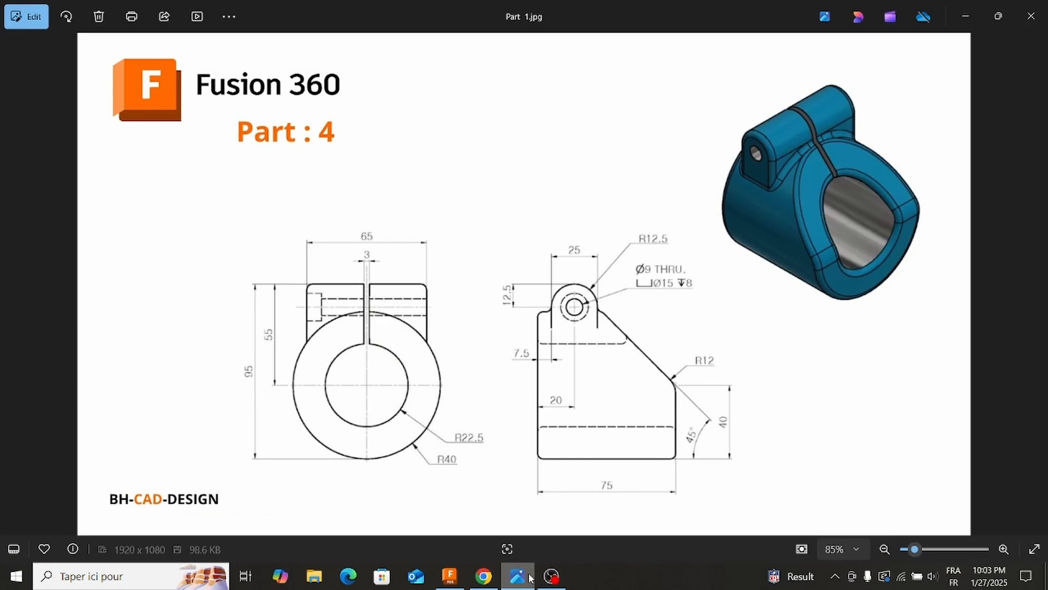
click(529, 577)
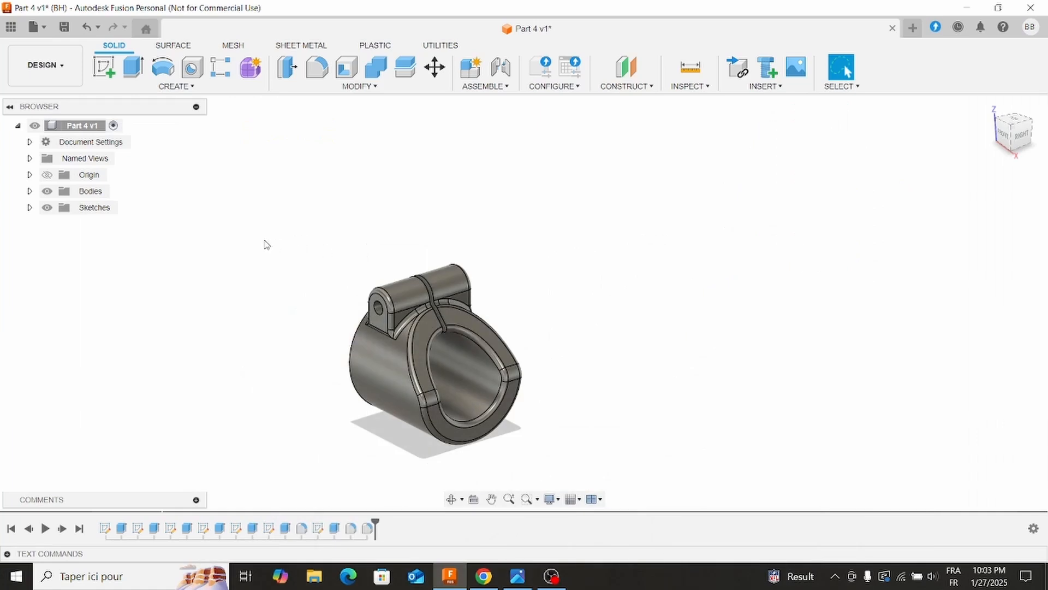
click(81, 125)
right_click(77, 126)
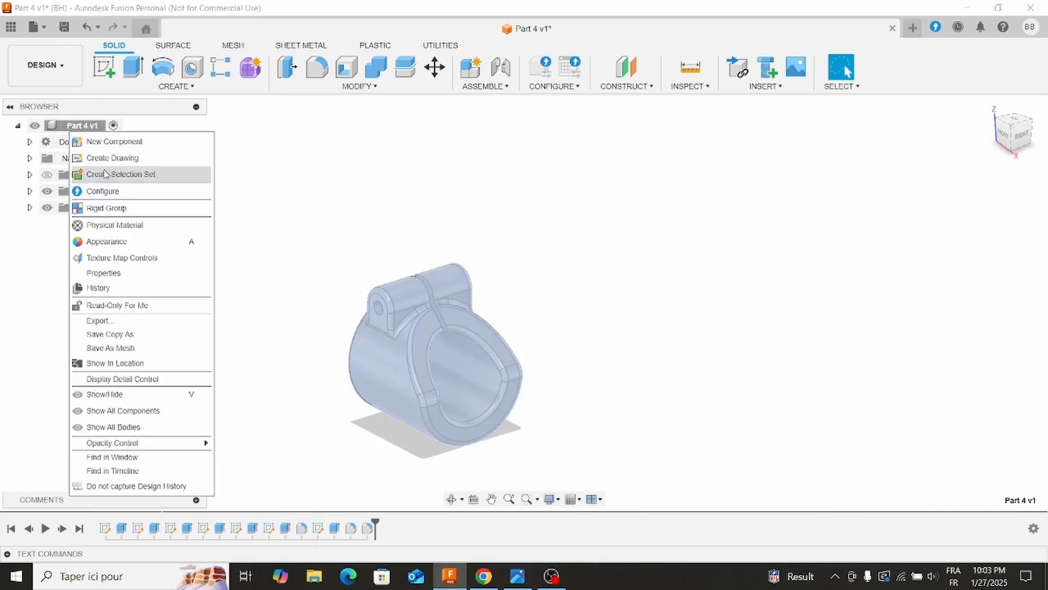
click(781, 292)
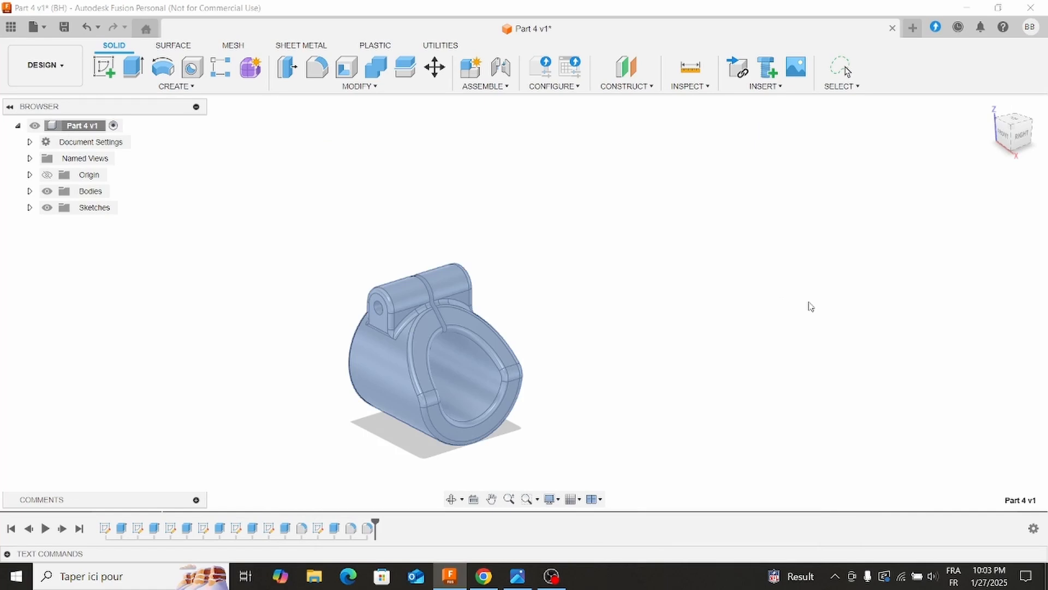
key(a)
right_click(784, 294)
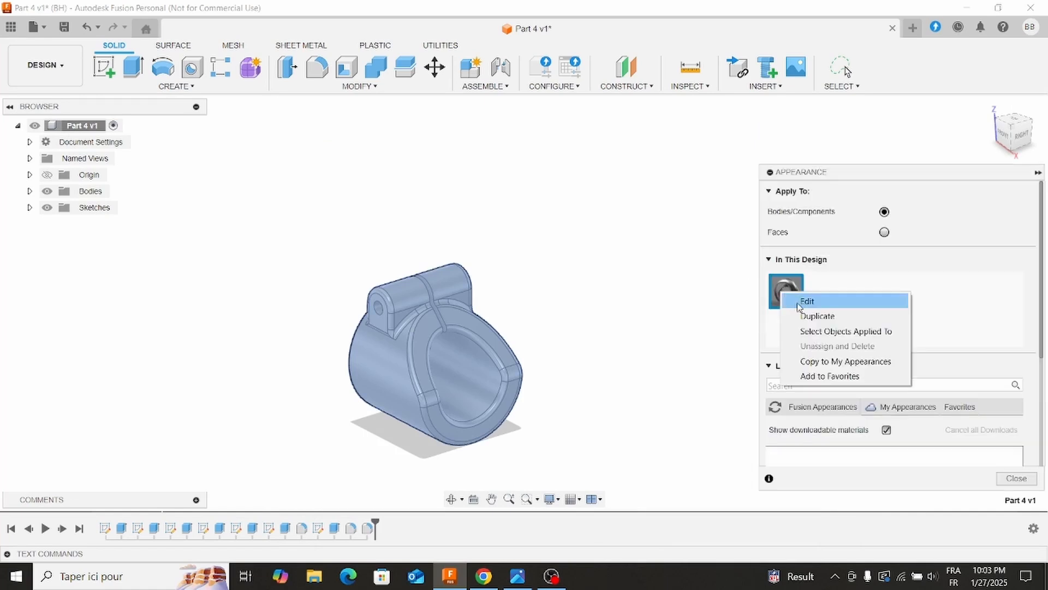
click(807, 301)
drag(686, 234, 675, 235)
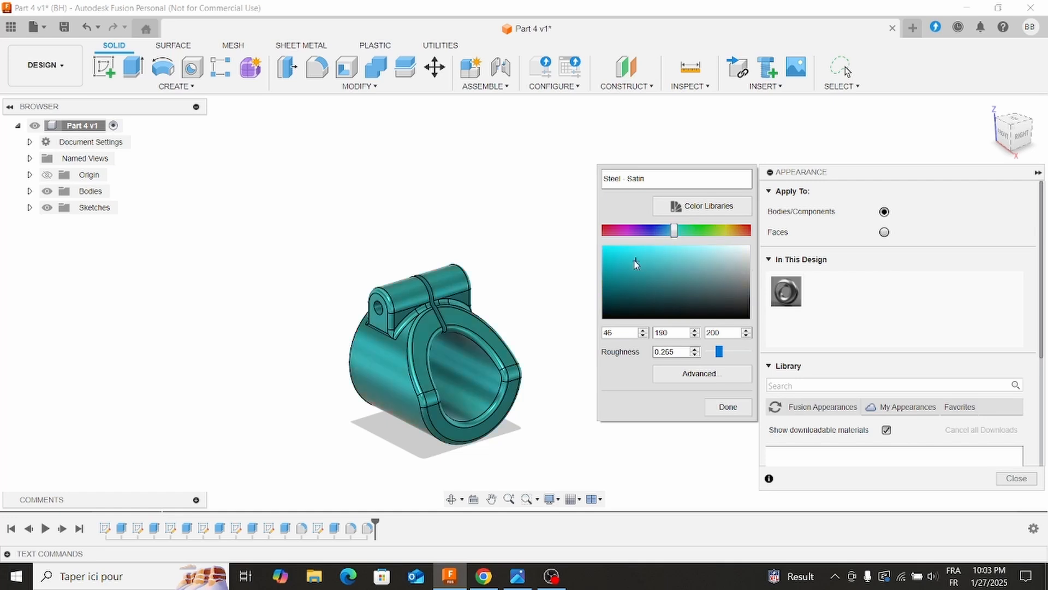
drag(630, 264, 616, 257)
click(727, 406)
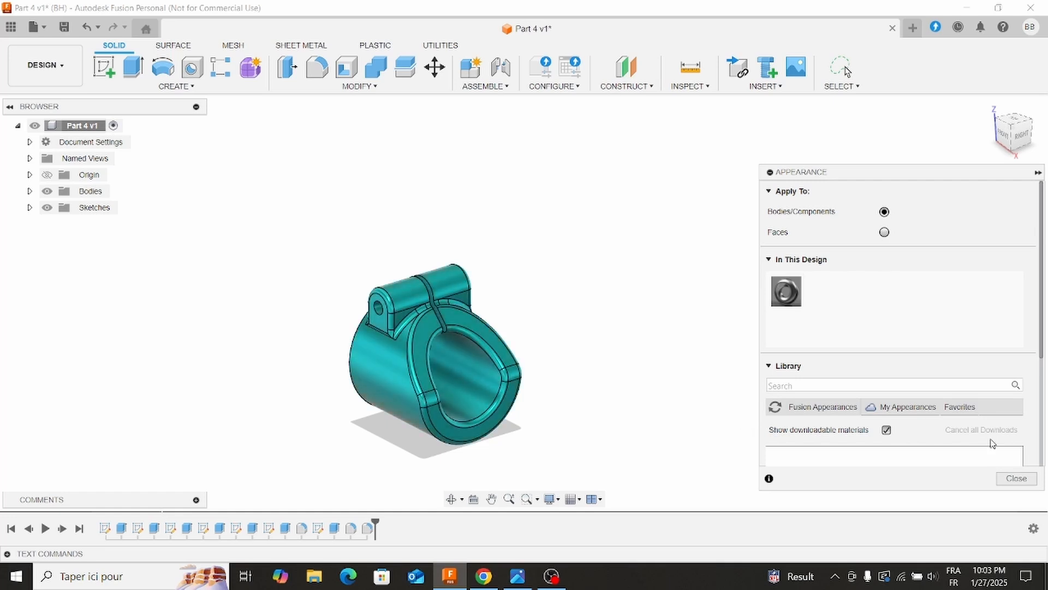